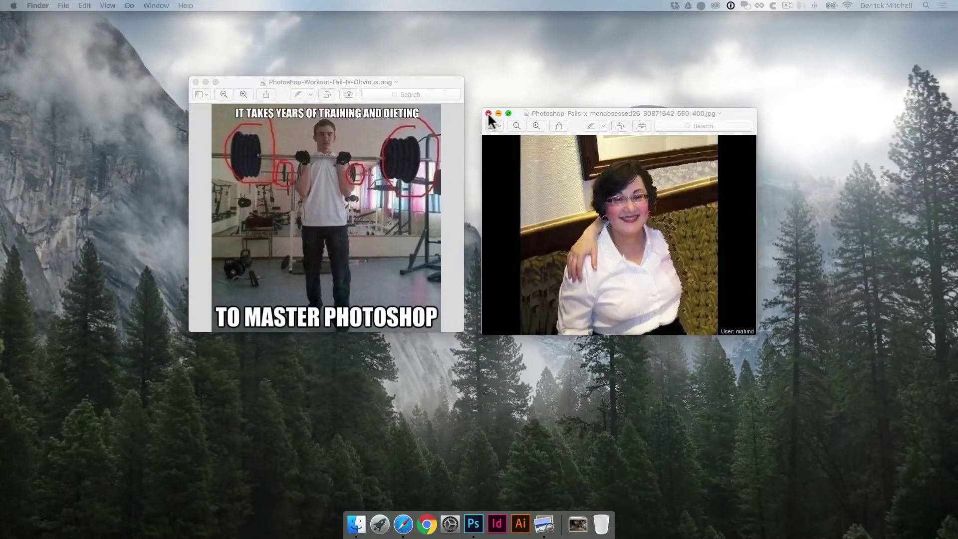
Step: Close the two open Photoshop fail images, the woman in the white shirt and the workout meme
left_click(488, 113)
left_click_drag(411, 86, 567, 128)
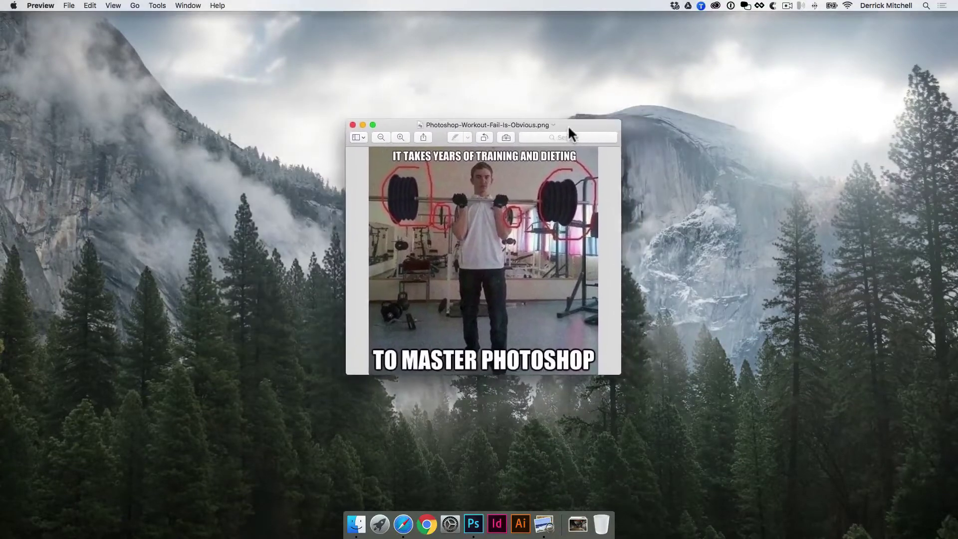
left_click(353, 125)
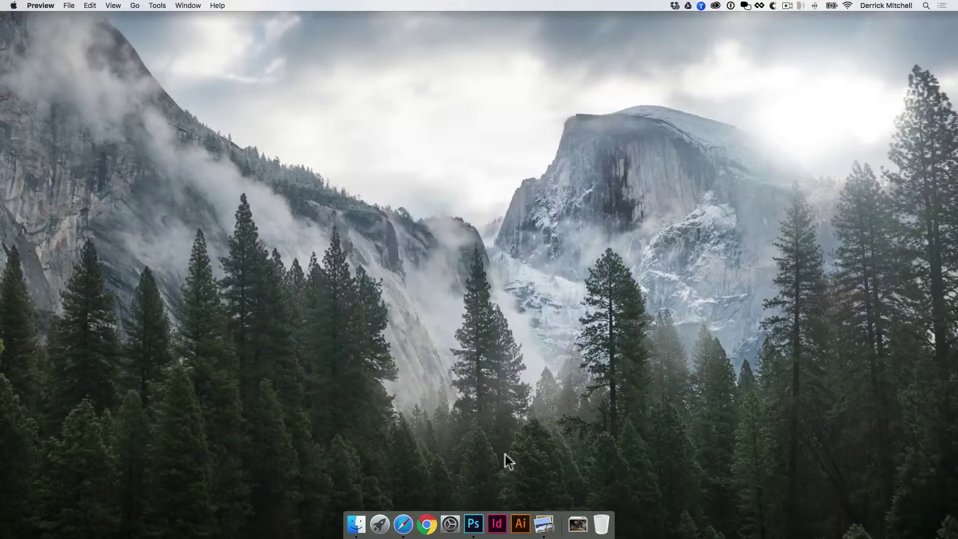
Step: Open fashion-man-person-shorts.jpg, pexels-photo.jpeg and pexels-photo.jpg in Photoshop from the downloaded images stack
left_click(580, 530)
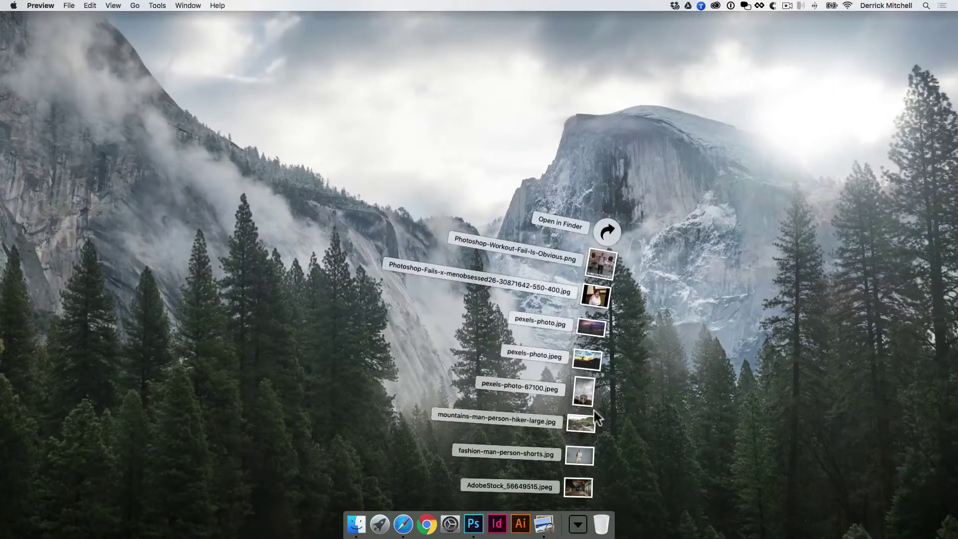
left_click_drag(586, 455, 473, 522)
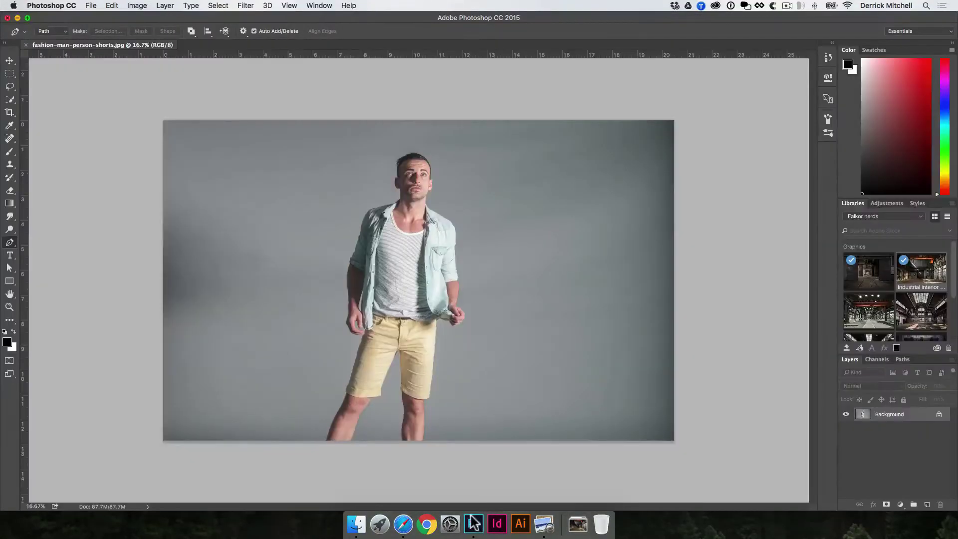
left_click(578, 523)
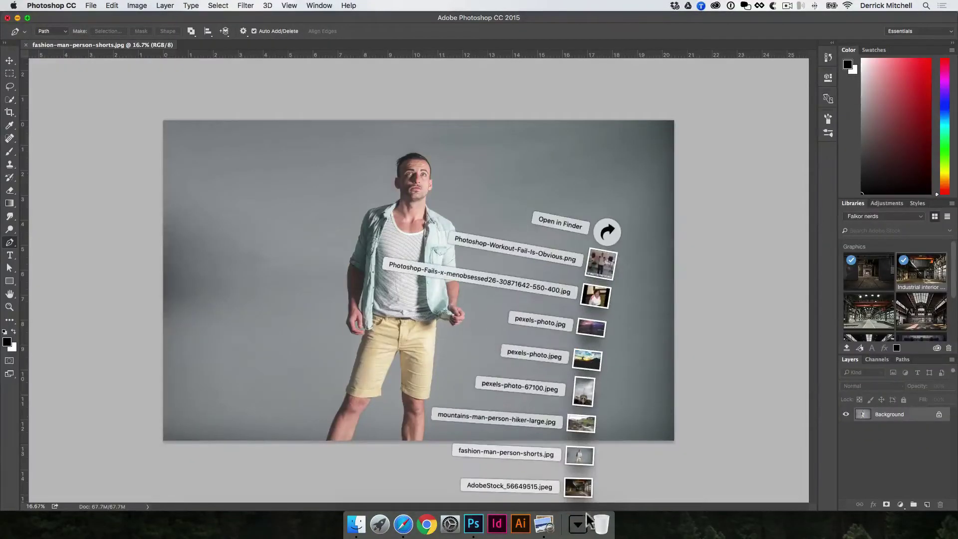
left_click_drag(588, 361, 473, 522)
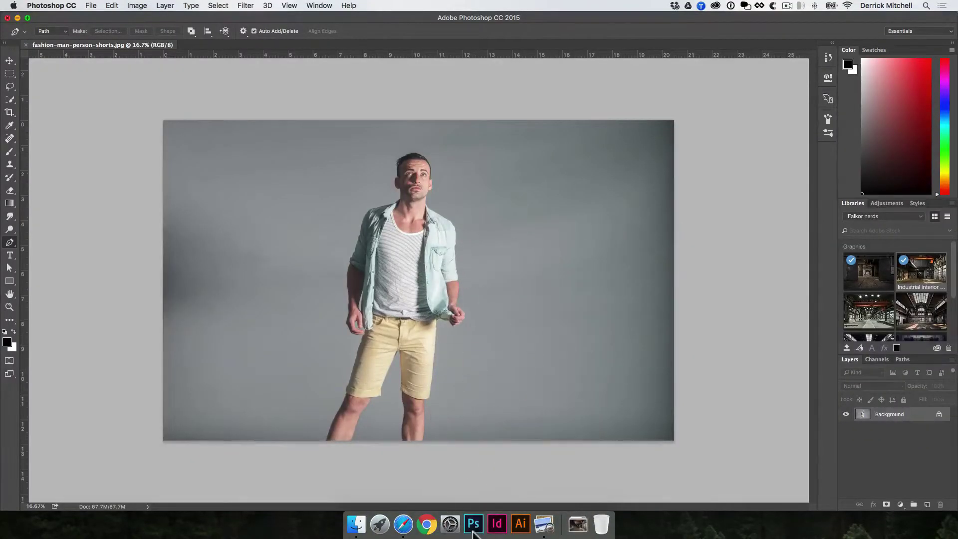
left_click(577, 524)
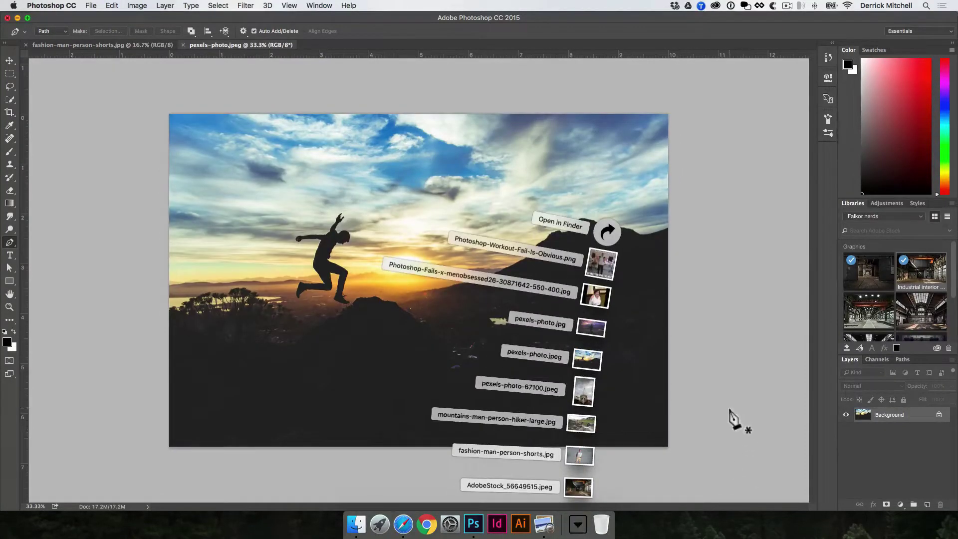
left_click_drag(591, 328, 474, 522)
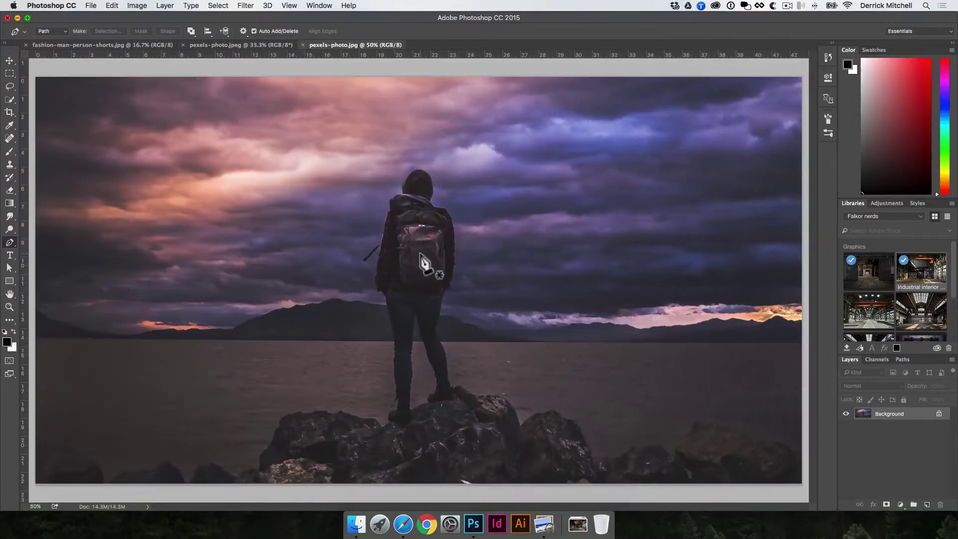
Step: Bring up pexels-photo.jpeg and examine the jumping man's silhouette at 100% zoom
left_click(209, 45)
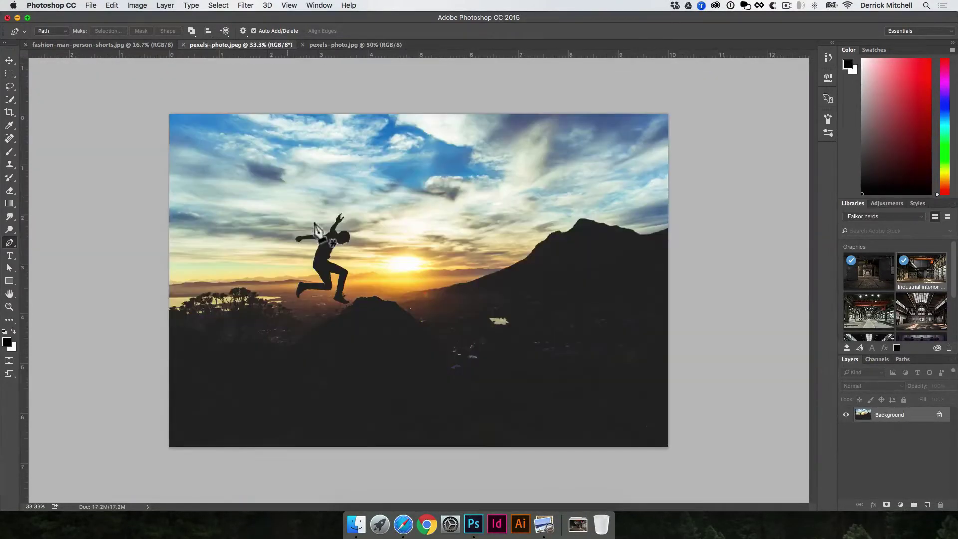
key("space")
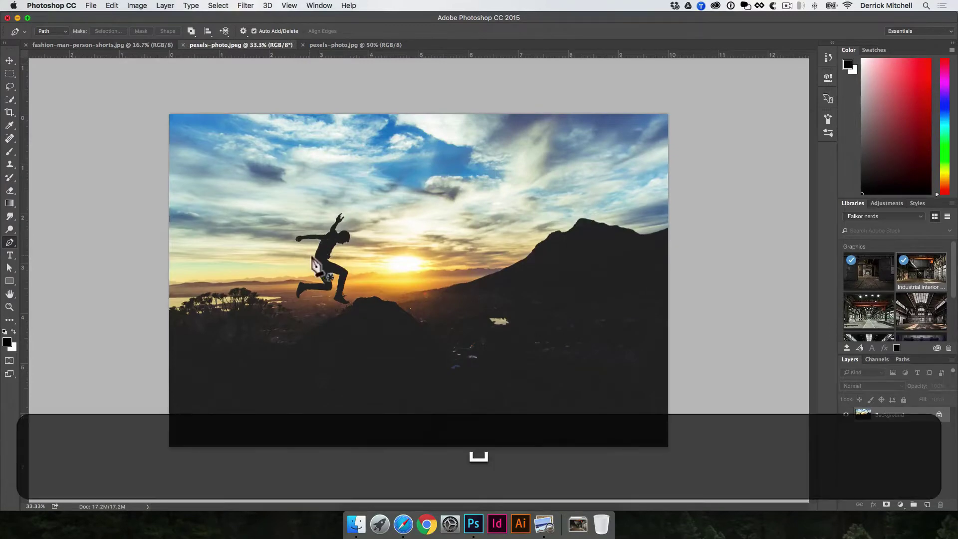
key("space")
left_click_drag(318, 251, 435, 301)
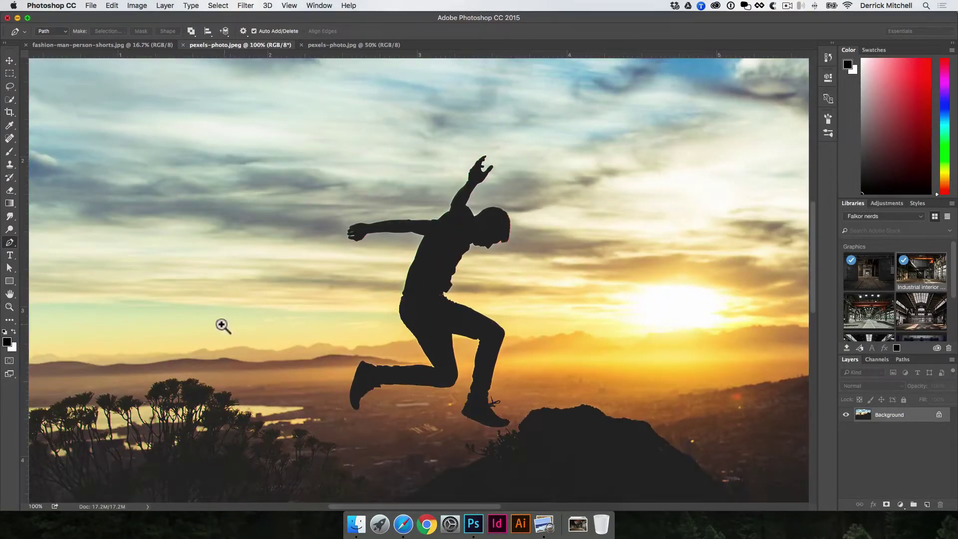
left_click(10, 308)
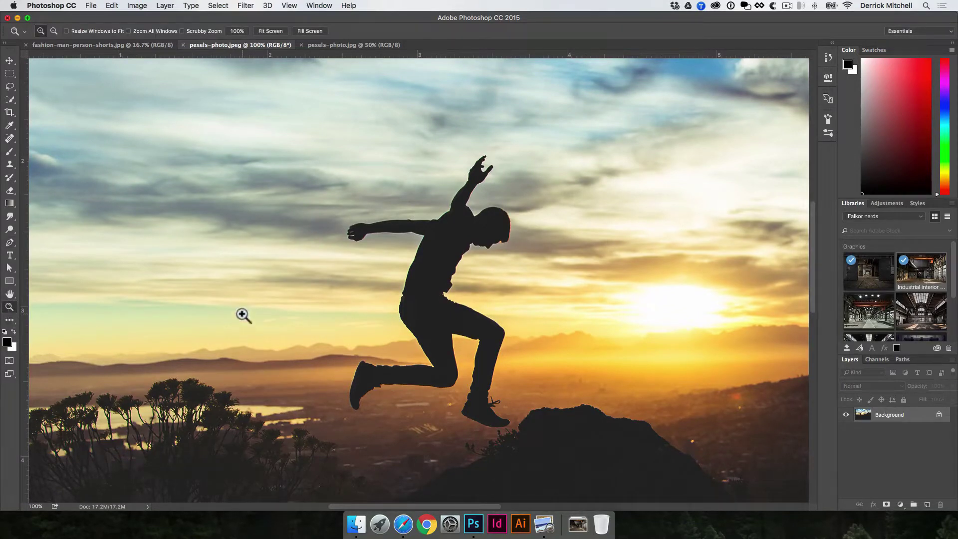
key("v")
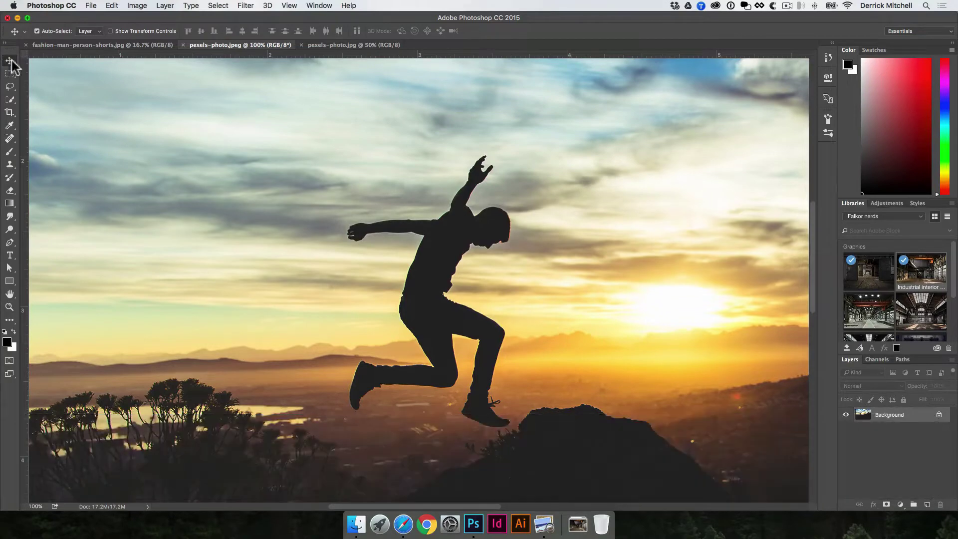
key("space")
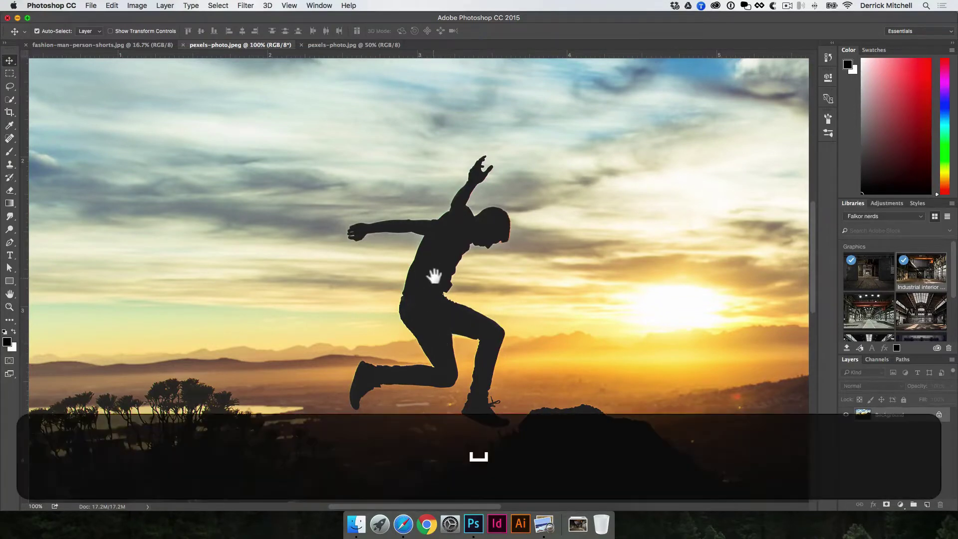
mouse_move(439, 271)
left_mouse_down()
mouse_move(475, 263)
mouse_move(461, 311)
mouse_move(456, 273)
left_mouse_up()
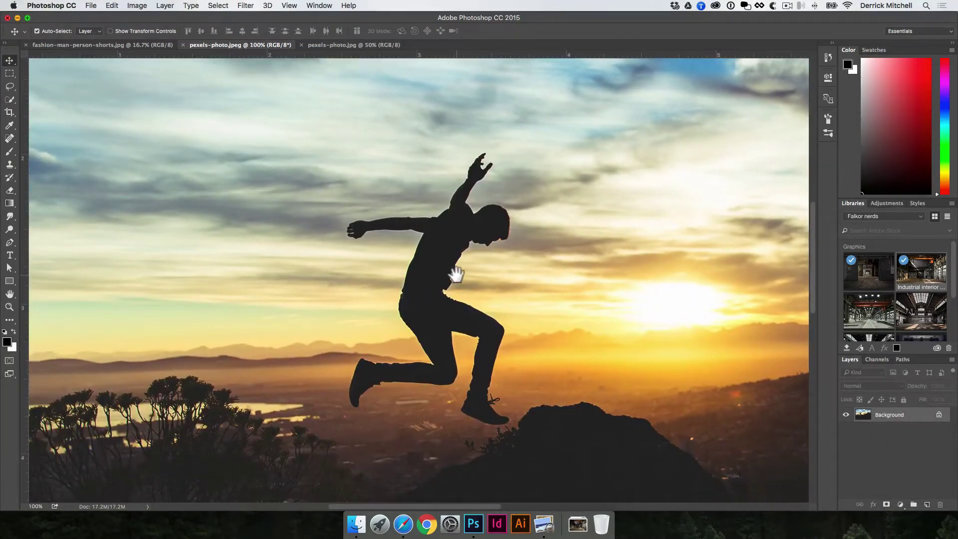
key("space")
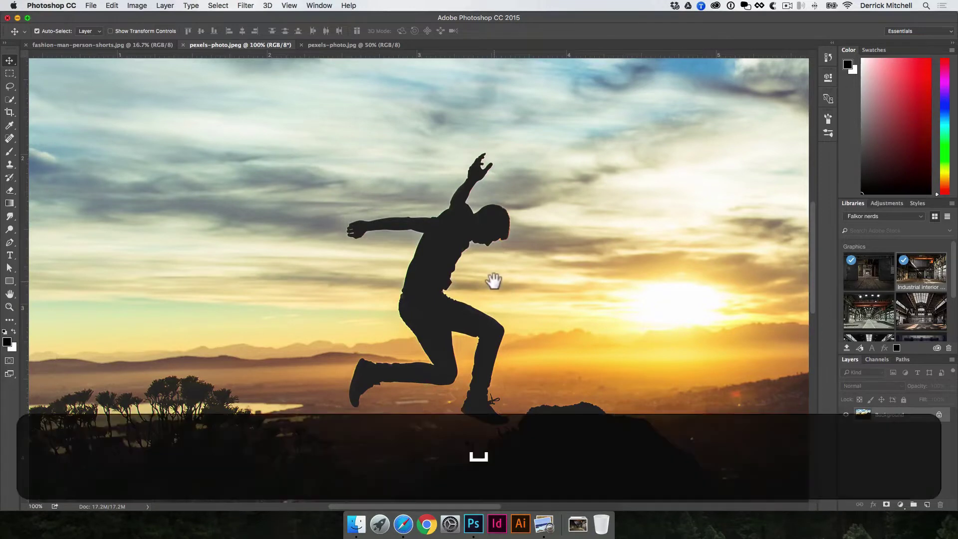
key("super")
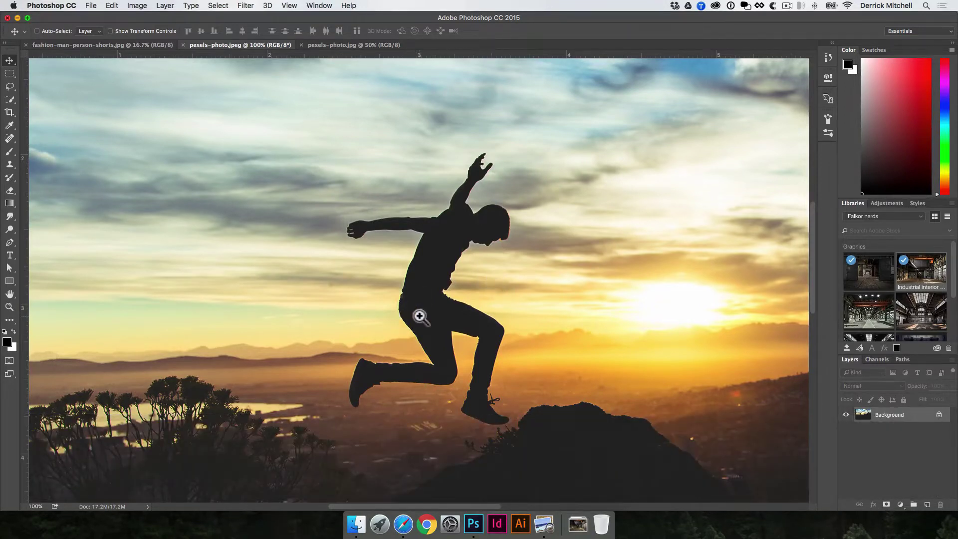
key("super")
Step: Select the jumping man with the Quick Selection Tool and copy the selection to a new layer
key("w")
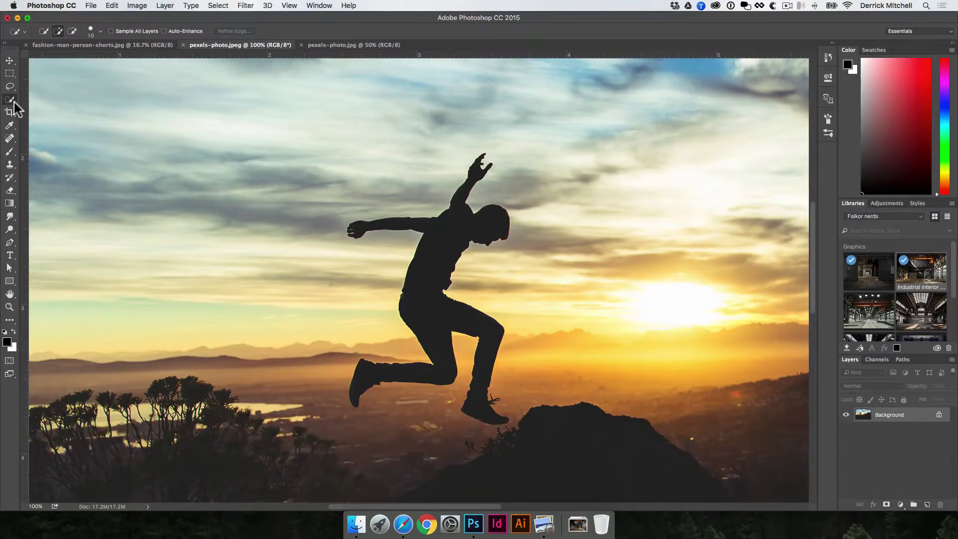
left_click_drag(9, 99, 67, 107)
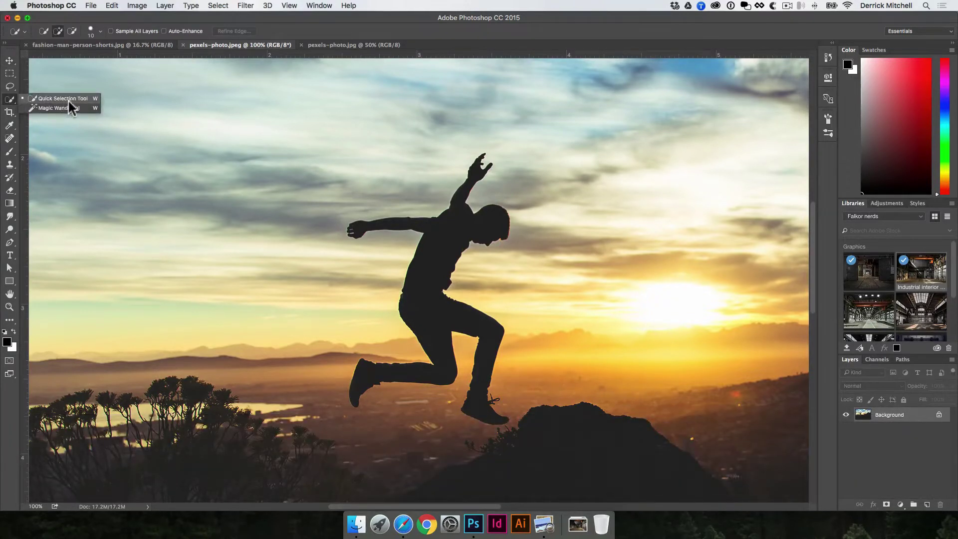
left_click(68, 101)
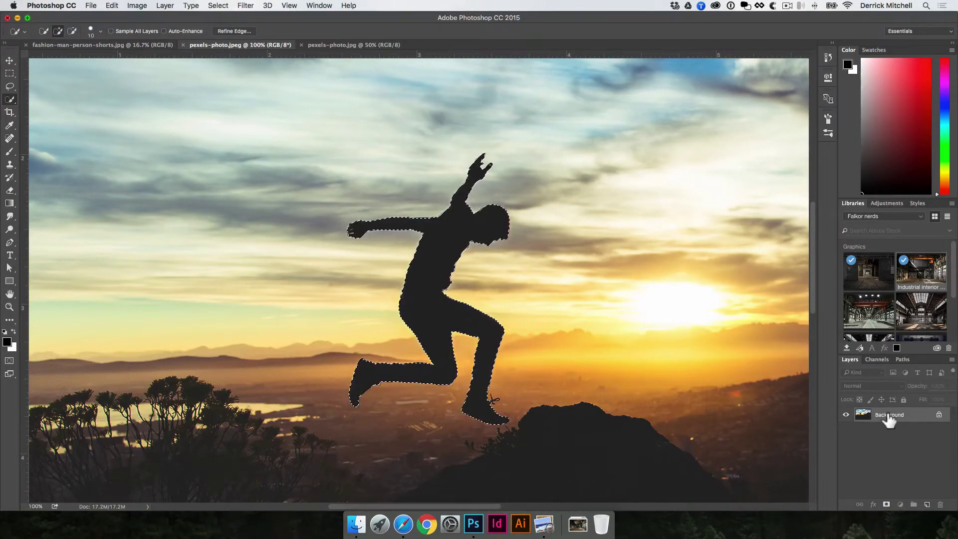
key("super+j")
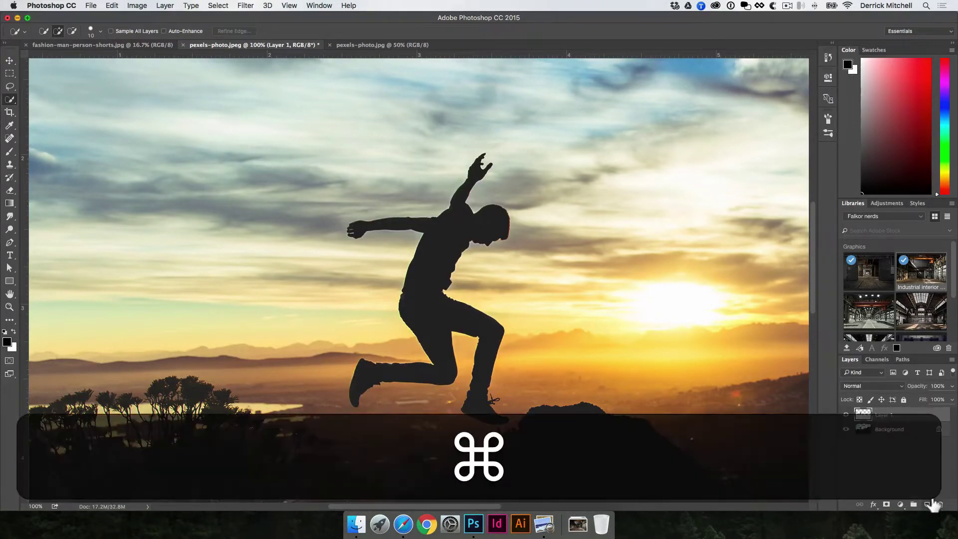
Step: Add a new layer beneath the cut-out man and fill it with the white background color
left_click(926, 503, "super")
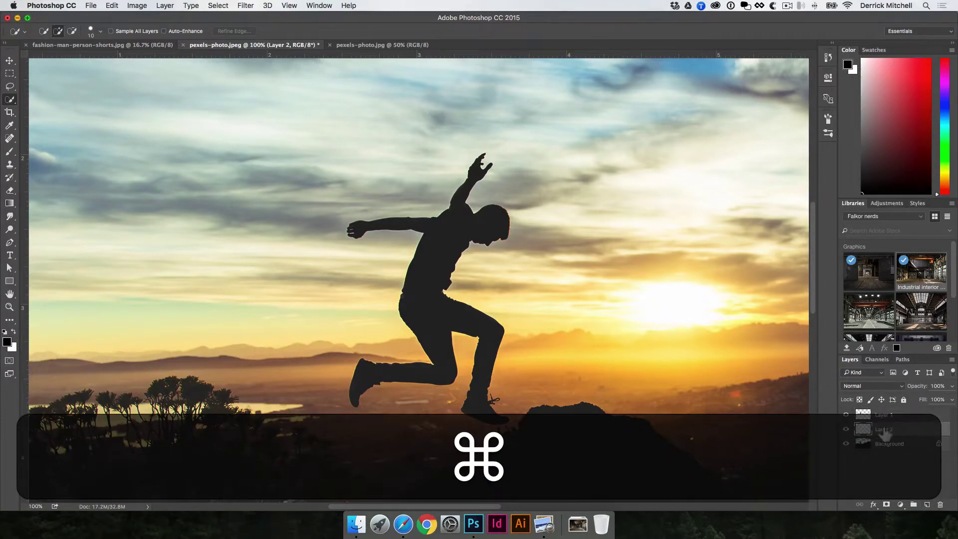
left_click(885, 415)
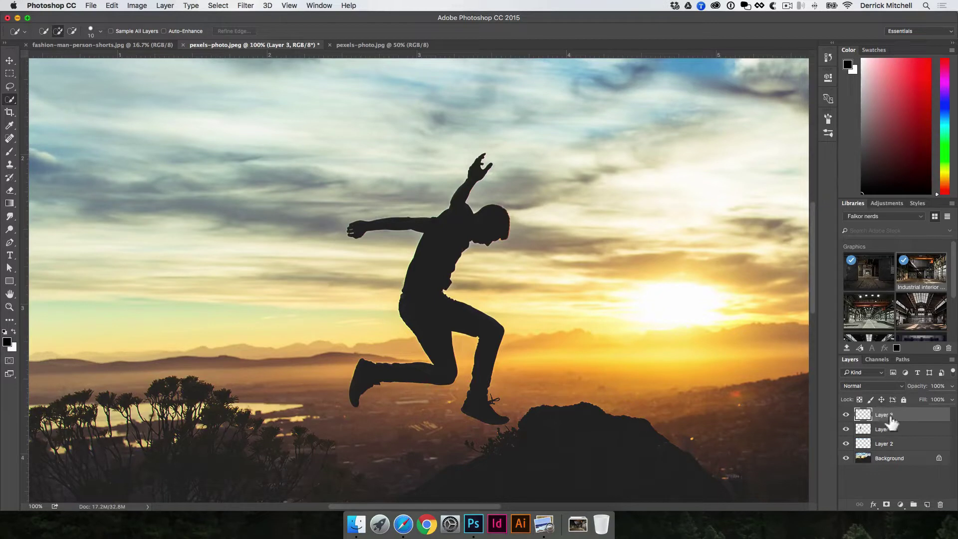
left_click(879, 429)
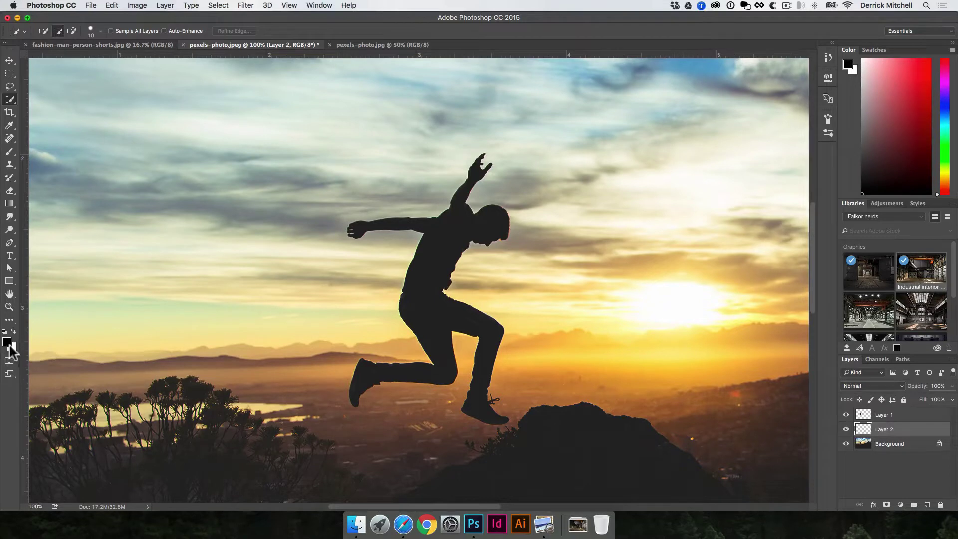
key("super")
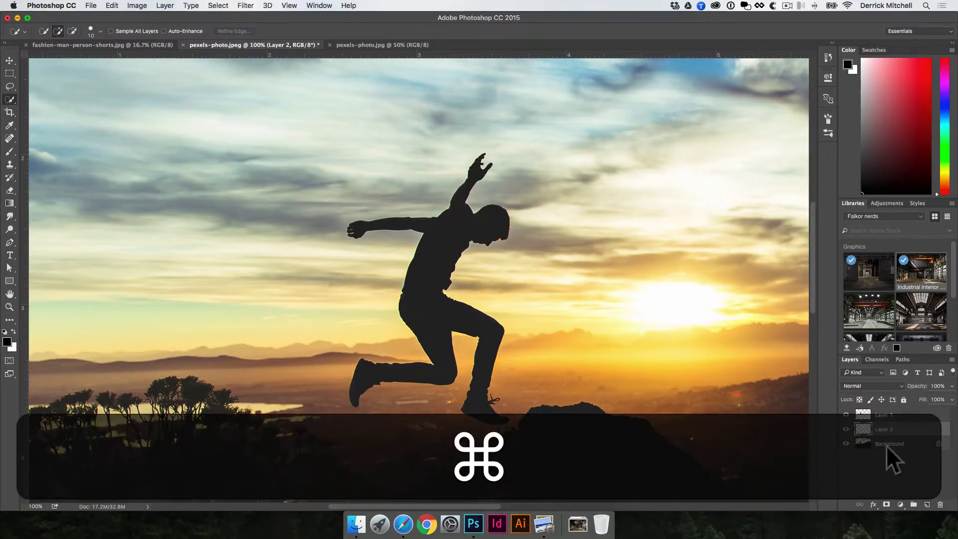
key("super+BackSpace")
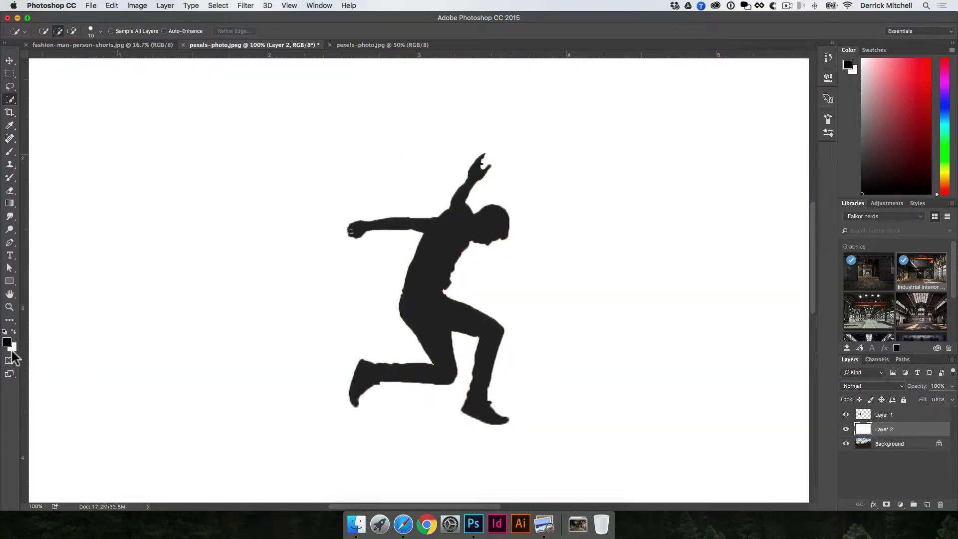
Step: Open the industrial factory interior image from the Falkor nerds library and copy the cut-out jumping man into it
key("v")
left_click_drag(476, 264, 488, 231)
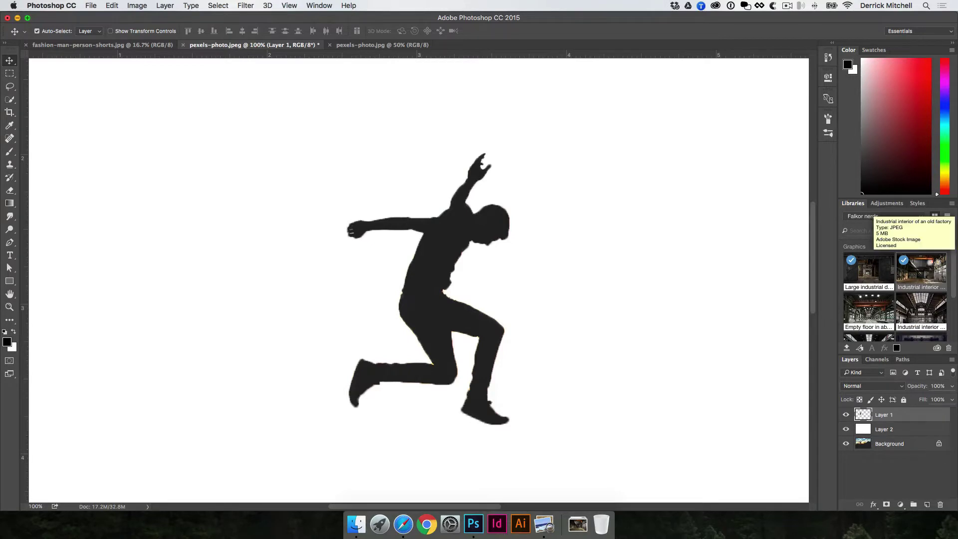
double_click(920, 272)
key("v")
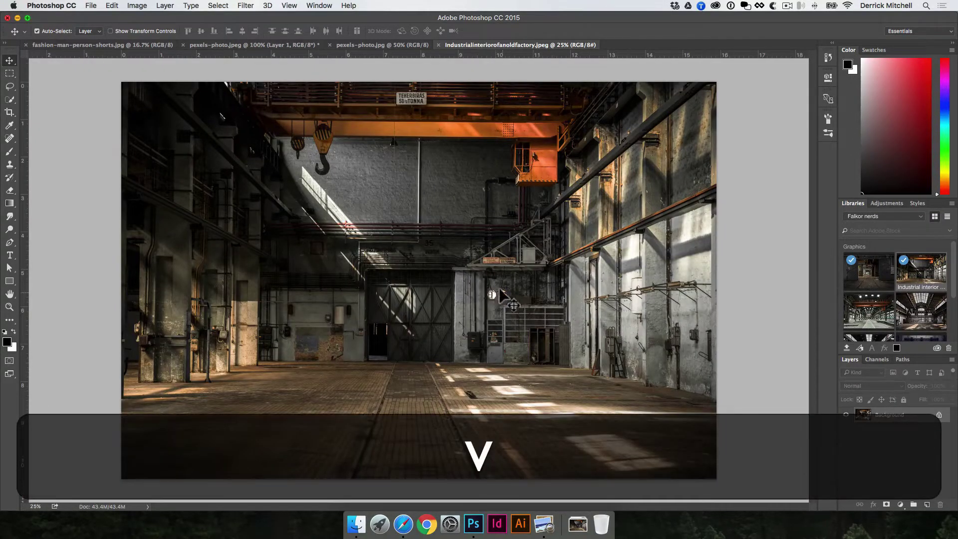
left_click(352, 45)
left_click(294, 46)
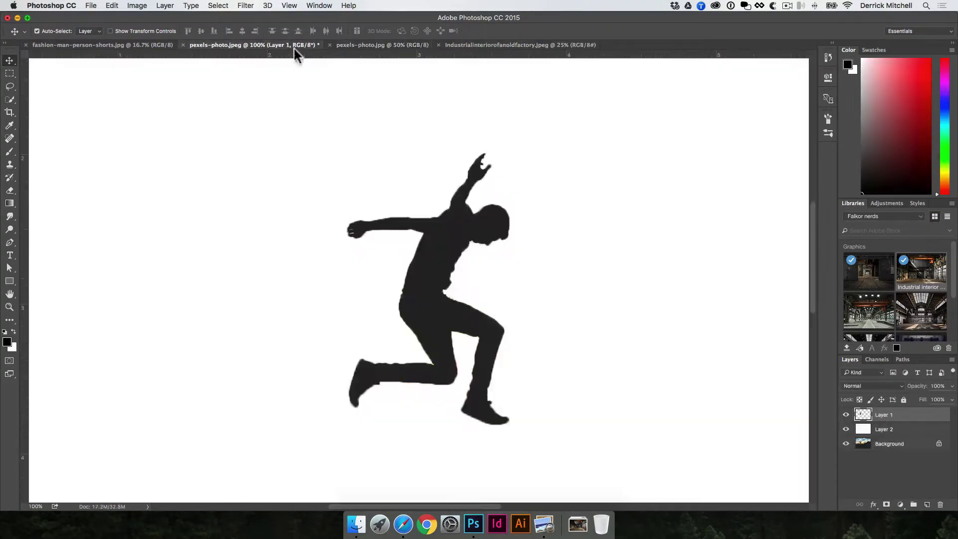
left_click_drag(442, 259, 331, 241)
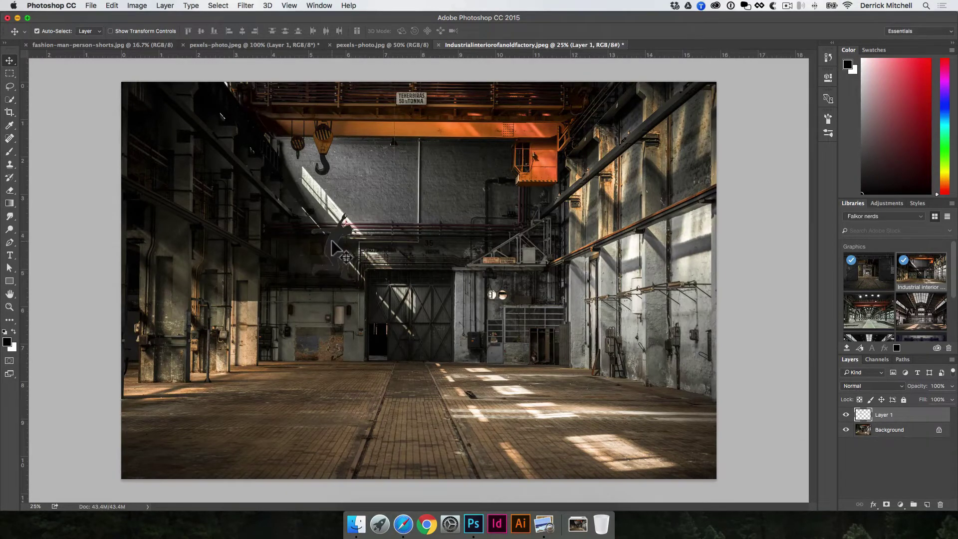
Step: Scale the jumping man up proportionally and place him about 1.9 in from the factory image's left edge
key("super+t")
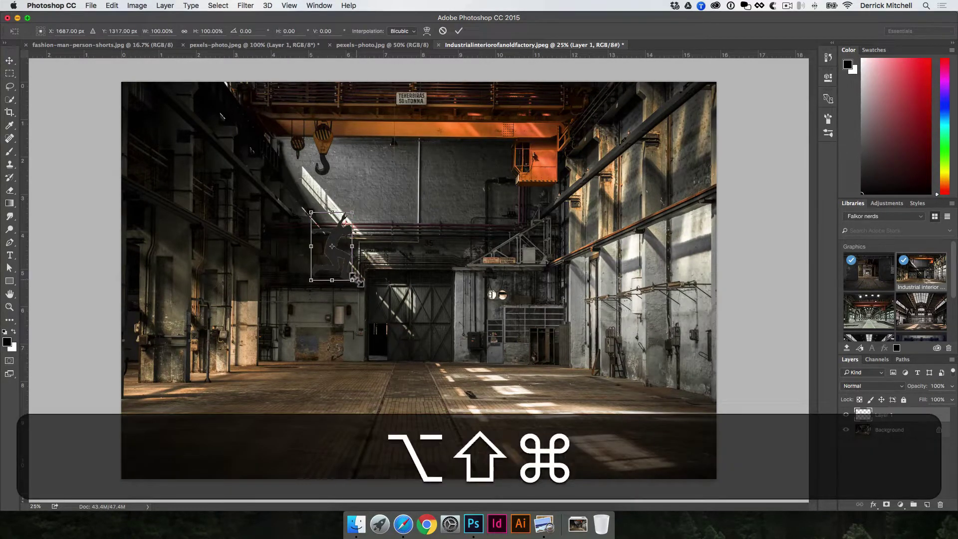
left_click_drag(359, 283, 430, 346)
key("v")
left_click_drag(346, 255, 290, 317)
key("v")
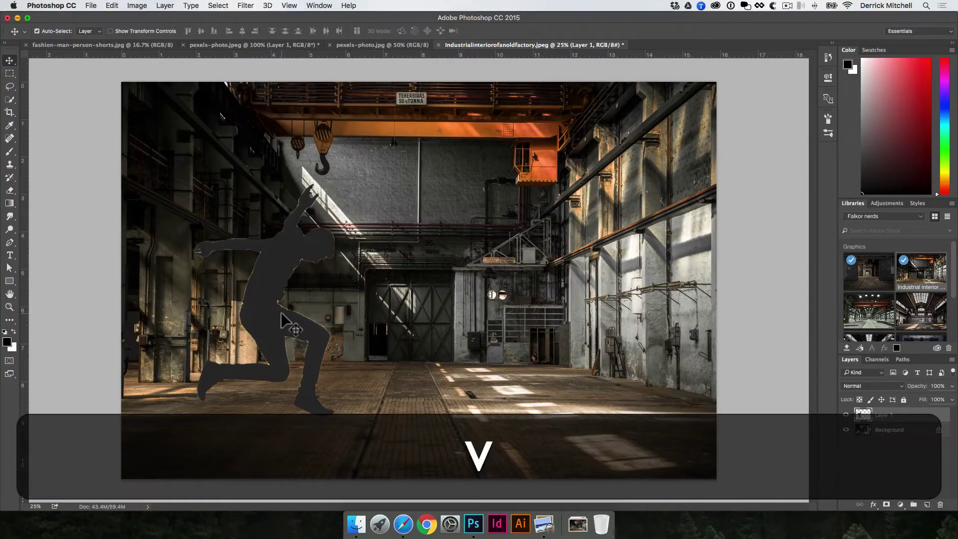
Step: Examine the cut-out edges along the man's outstretched arm and torso at 100% zoom
key("space")
left_click(261, 278, "super")
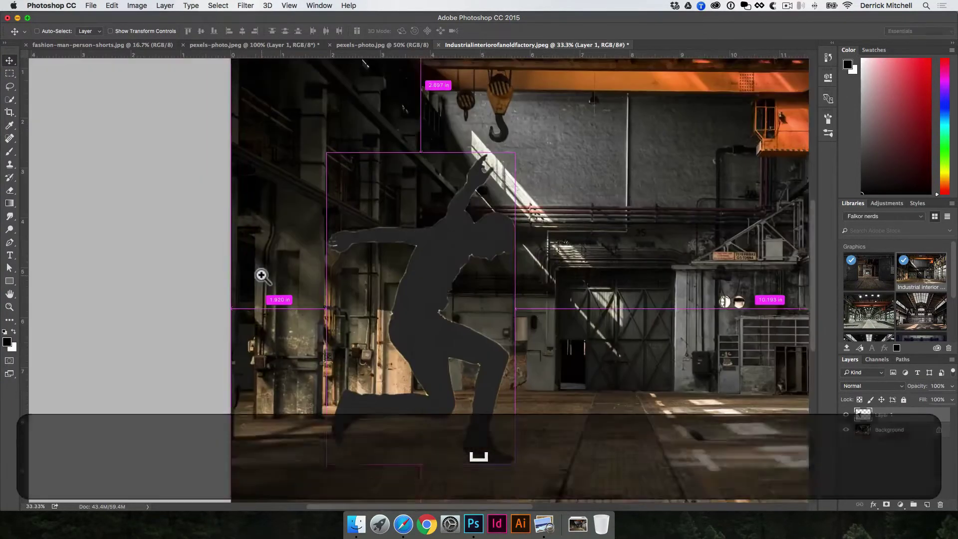
left_click(386, 275, "super")
left_click(466, 265)
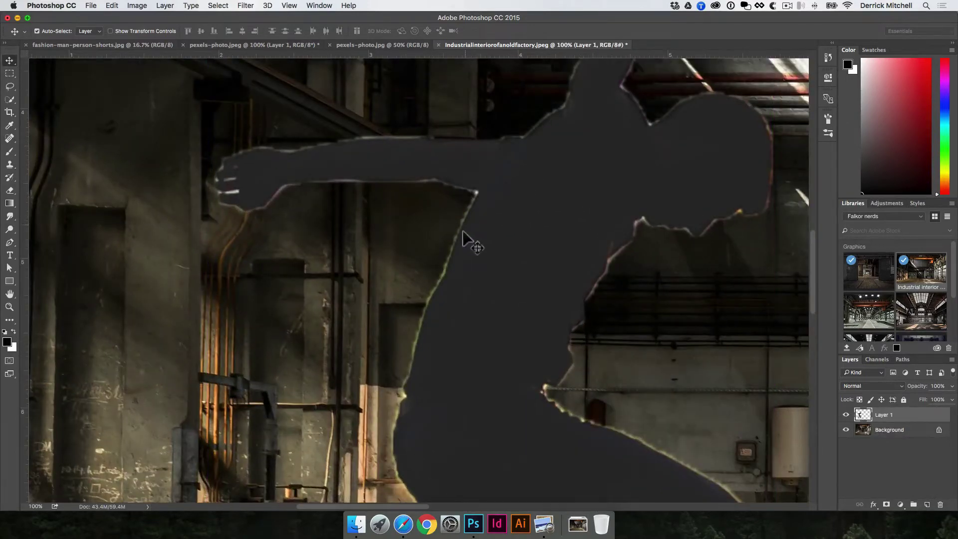
key("space")
left_click_drag(505, 290, 618, 206)
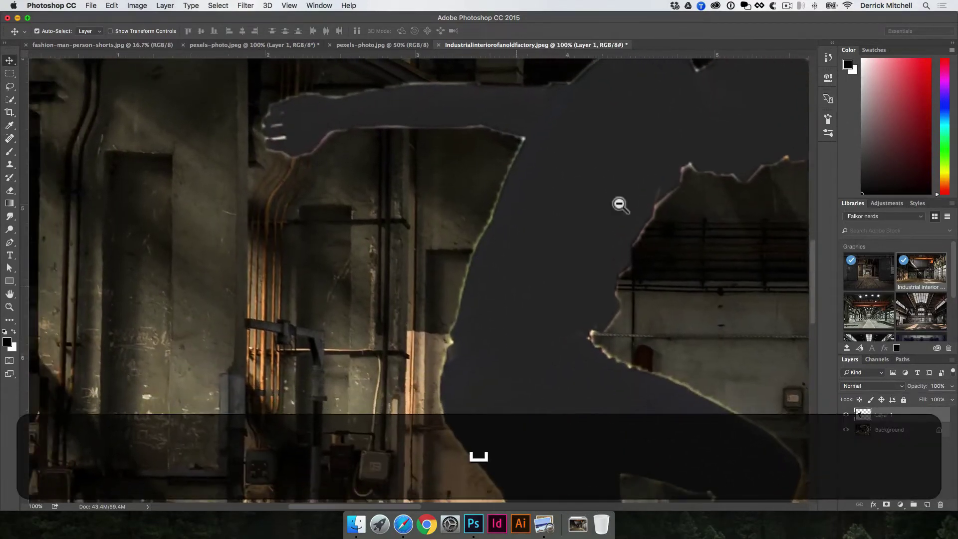
Step: Delete the jumping man's layer from the factory interior image
left_click(617, 203, "alt")
left_click(618, 204, "alt")
left_click(617, 203, "alt")
key("space")
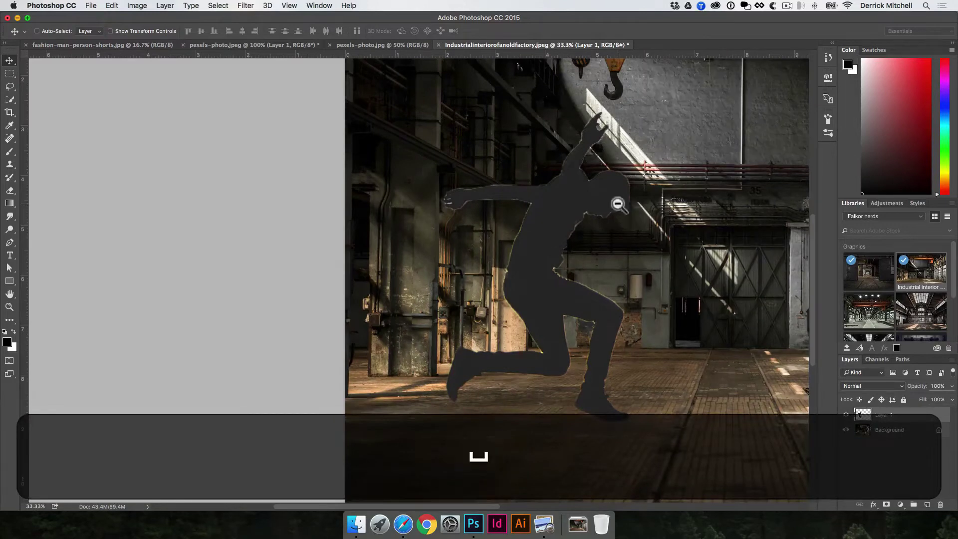
left_click(617, 204, "alt")
key("v")
key("BackSpace")
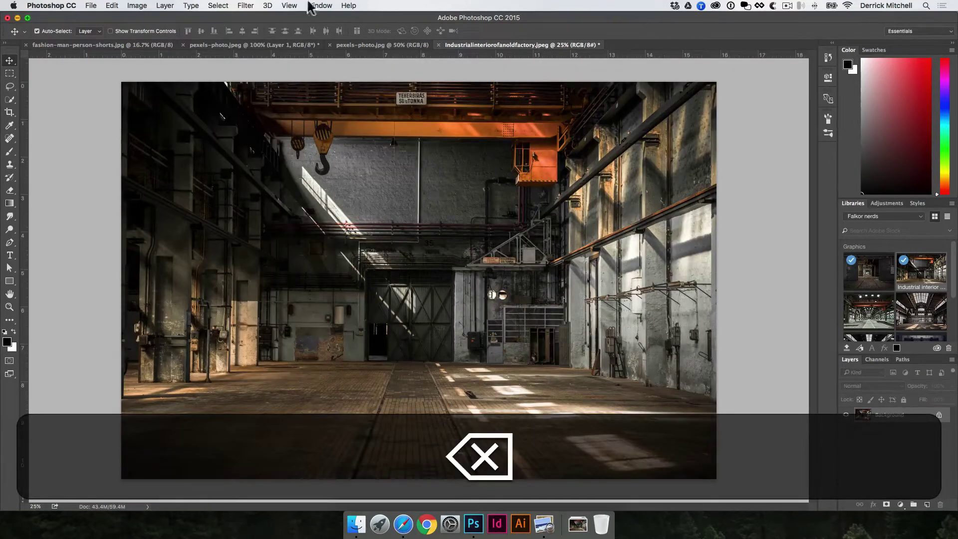
Step: Delete the cut-out man layer and the white fill layer from the sunset photo pexels-photo.jpeg, keeping only the background
left_click(246, 45)
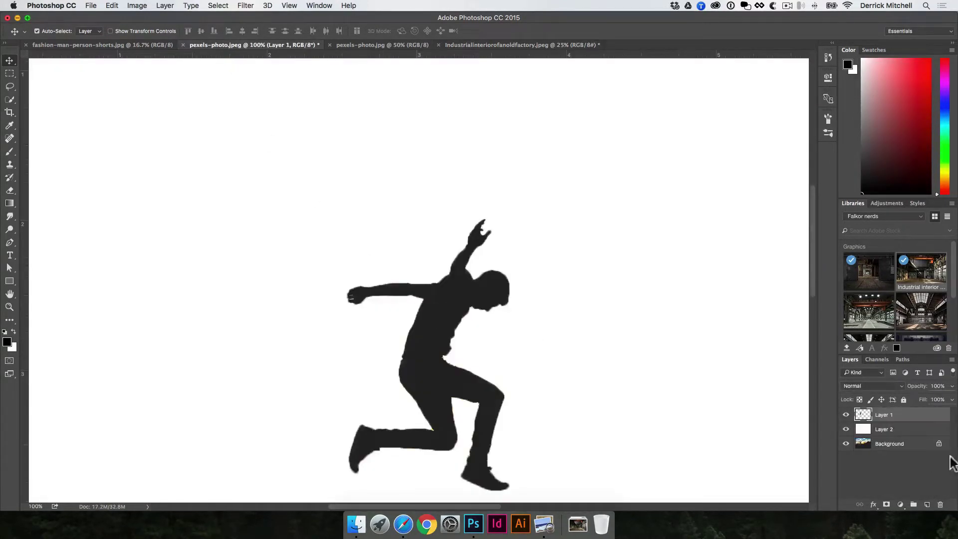
left_click(928, 431, "super")
key("super+v")
key("BackSpace")
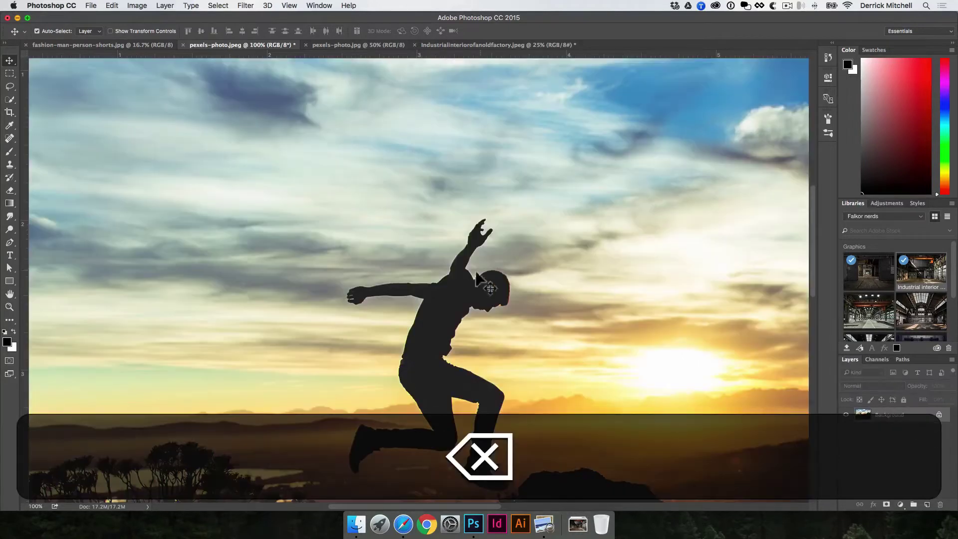
Step: Select the jumping man's dark silhouette in the sunset photo with the Magic Wand Tool
key("w")
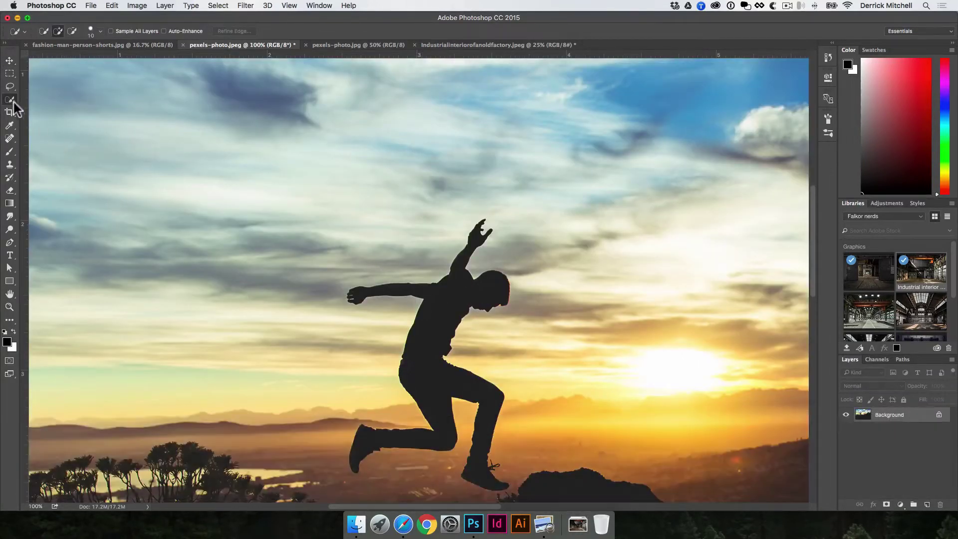
left_click(10, 100)
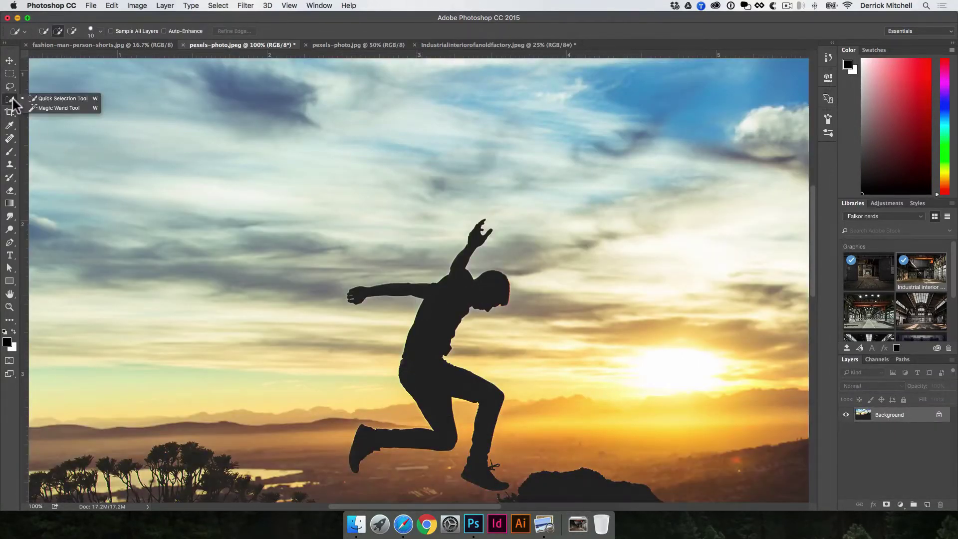
left_click(53, 109)
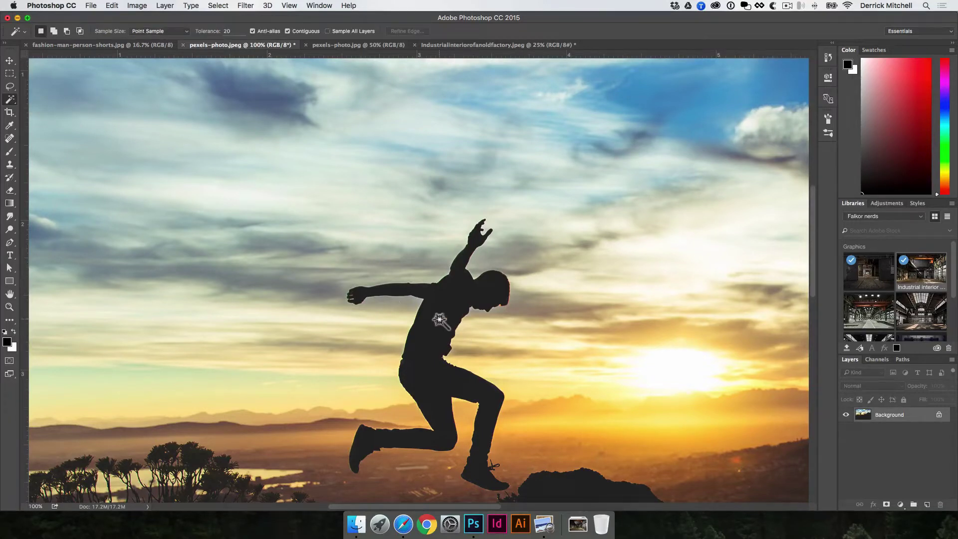
left_click(441, 319)
scroll(445, 327, "down", 5)
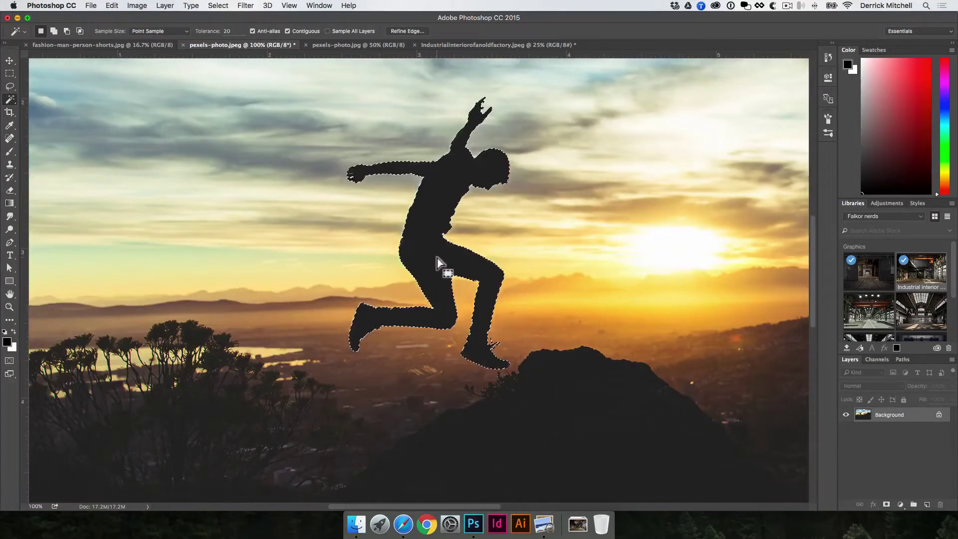
scroll(439, 263, "up", 3)
Step: Sample the grey backdrop of fashion-man-person-shorts.jpg with the Magic Wand Tool, and clear the resulting selection
left_click(144, 45)
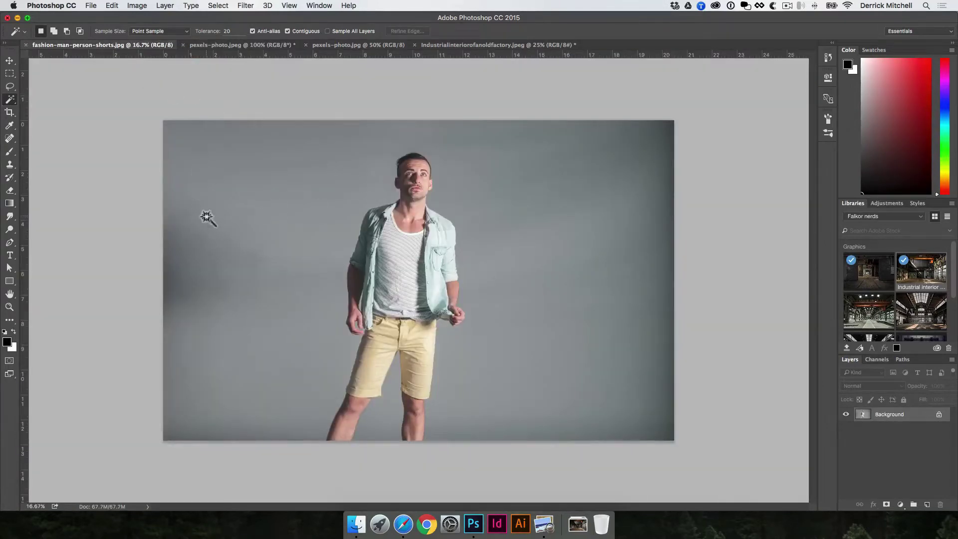
left_click(215, 219)
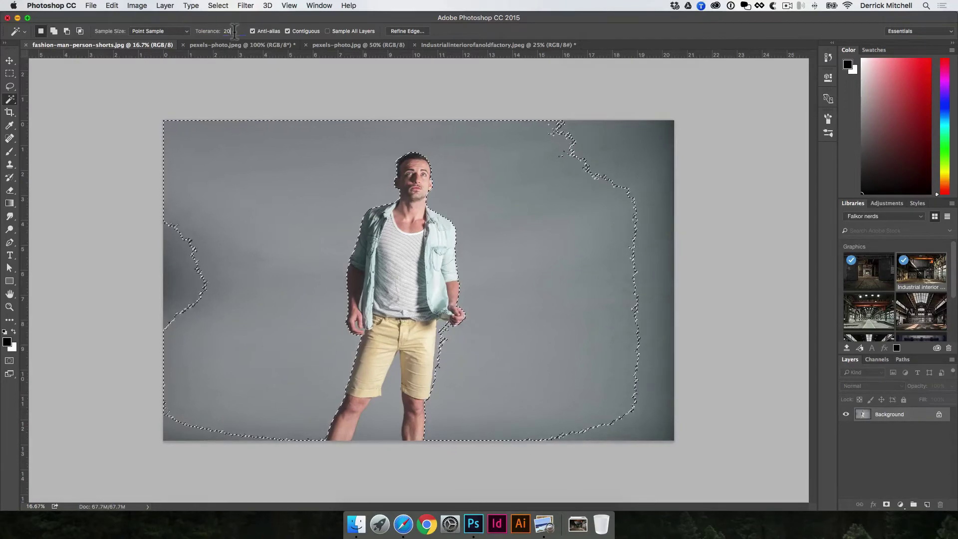
left_click(215, 31)
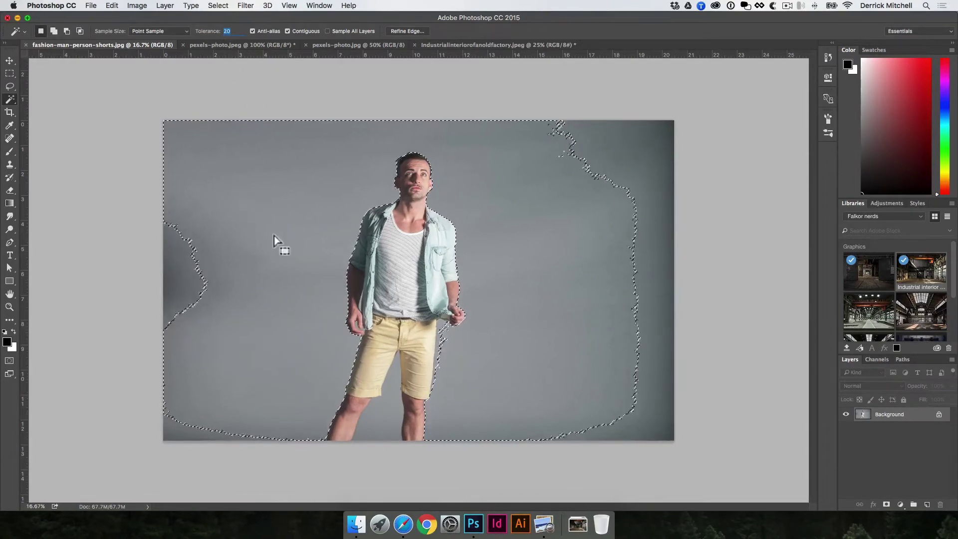
key("super+d")
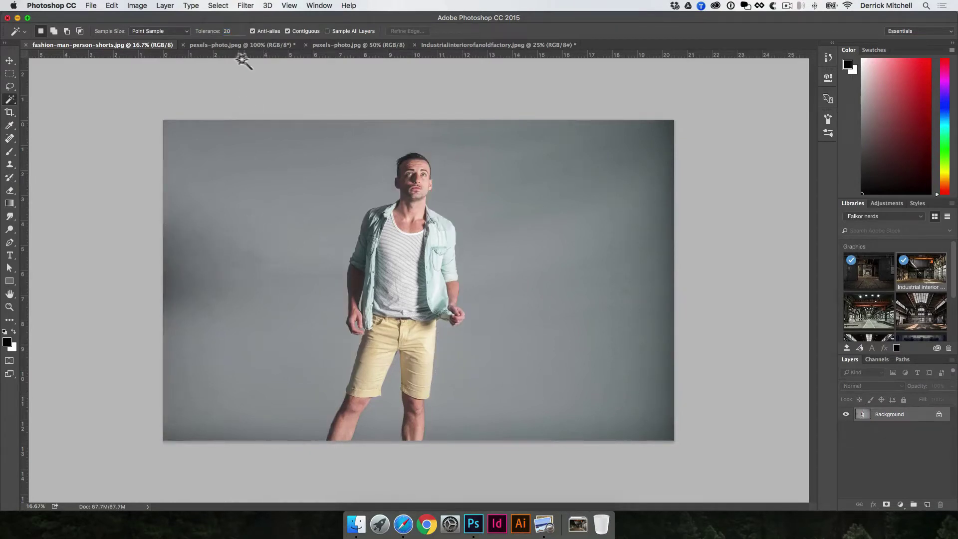
Step: Try selecting the grey backdrop with a Magic Wand tolerance of 50, adding the leftover dark areas at the photo's sides
type("50")
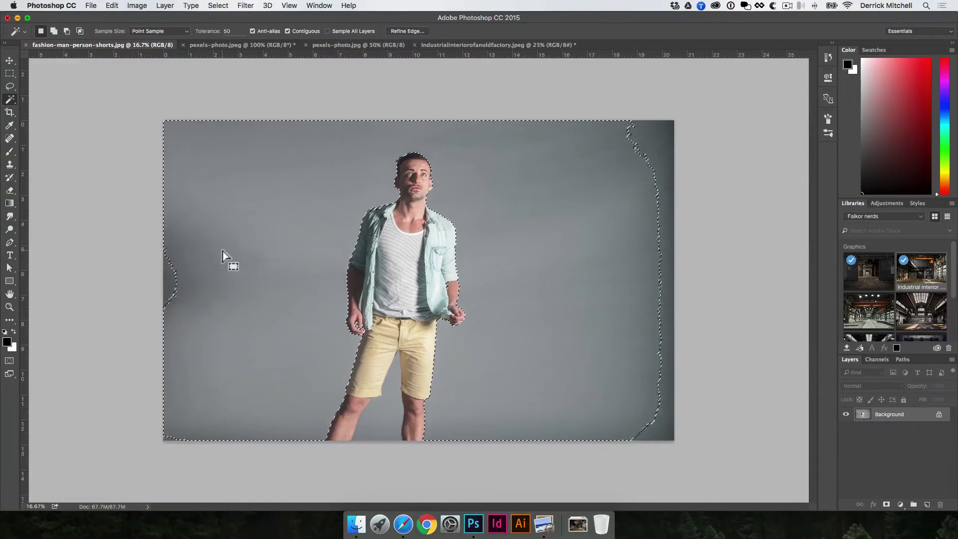
key("shift")
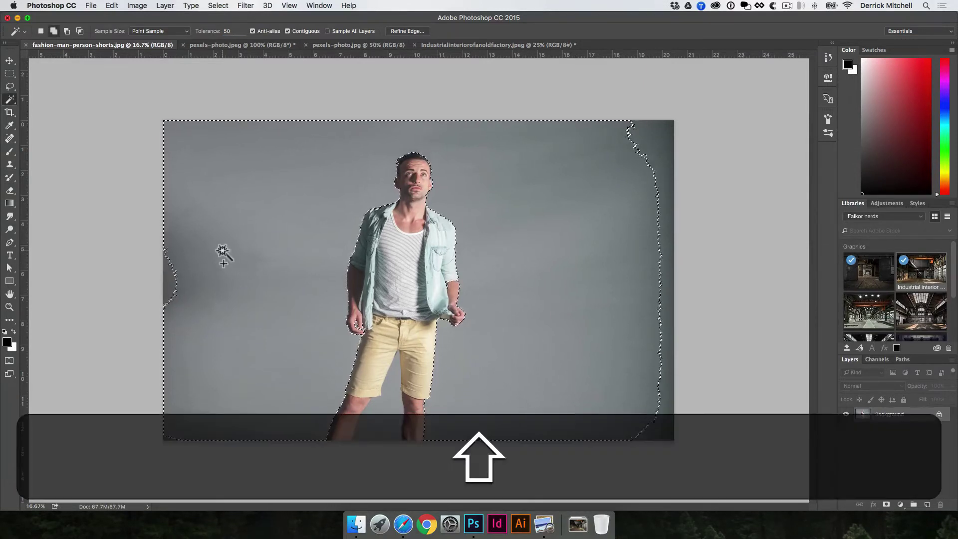
left_click(175, 280, "shift")
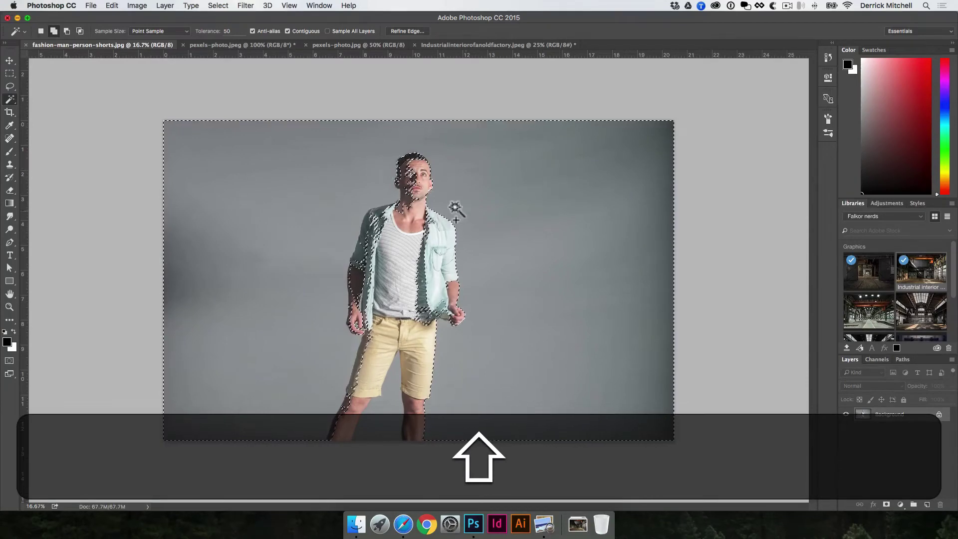
left_click(429, 204, "shift")
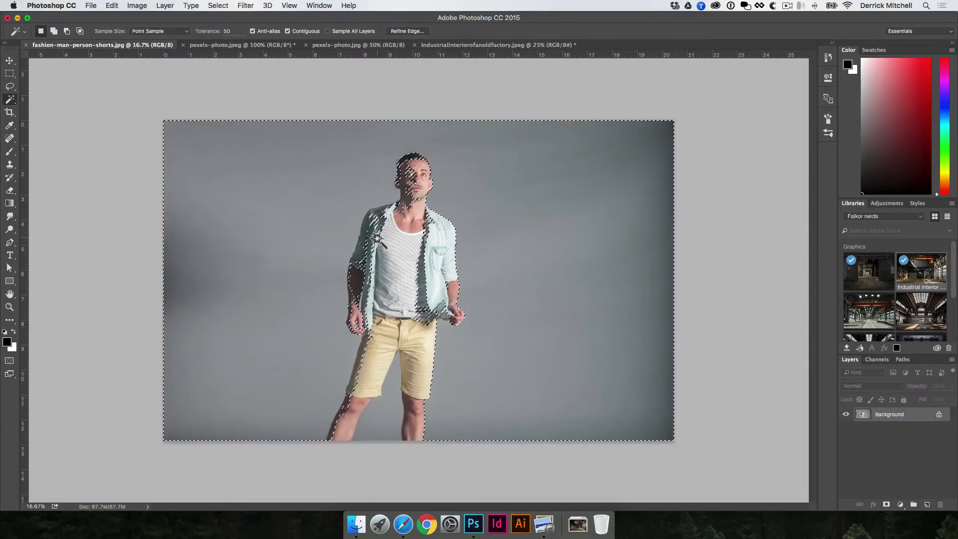
key("shift")
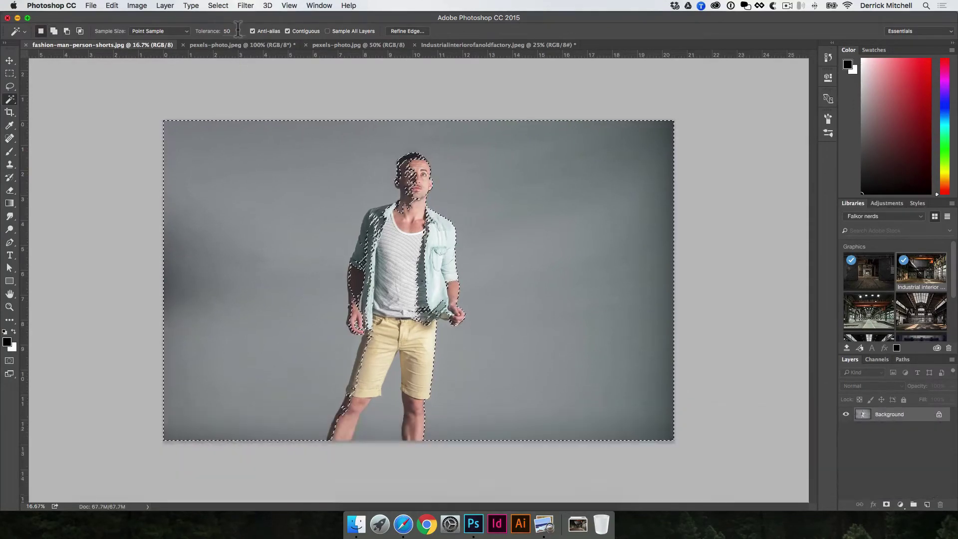
Step: Clear the selection and select the whole grey backdrop at a Magic Wand tolerance of 20, adding its darker edges and corners
left_click(204, 26)
type("20")
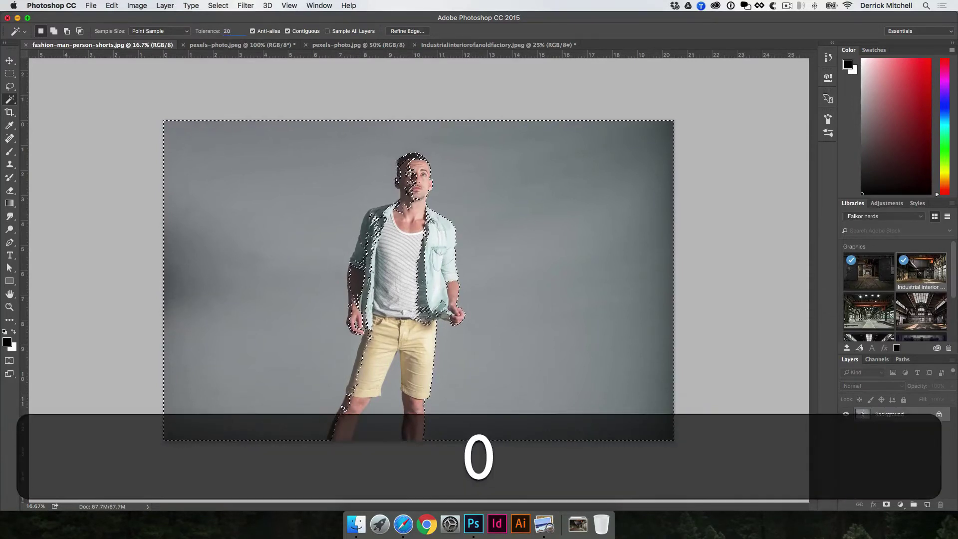
key("super+d")
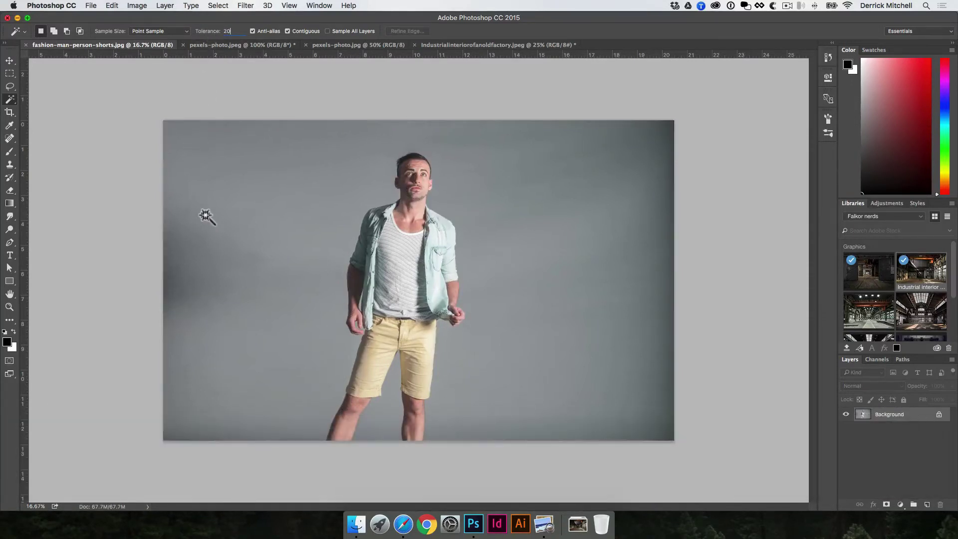
left_click(205, 217)
left_click(179, 270, "shift")
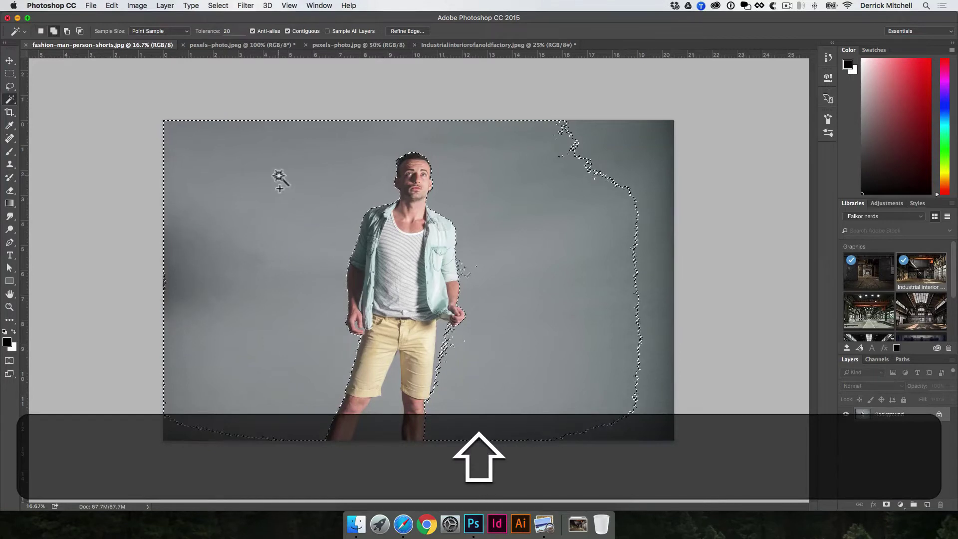
left_click(594, 130, "shift")
left_click(636, 132, "shift")
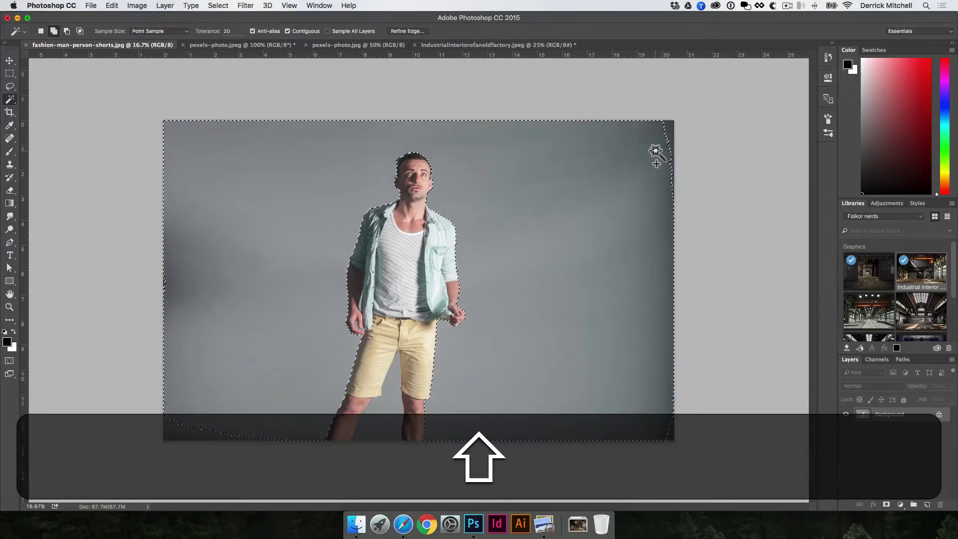
left_click(656, 151, "shift")
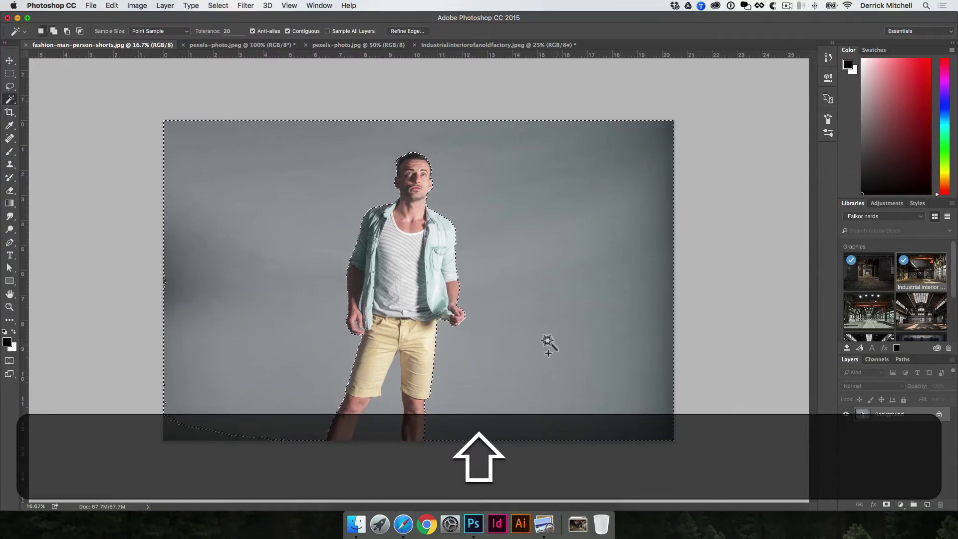
left_click(171, 438, "shift")
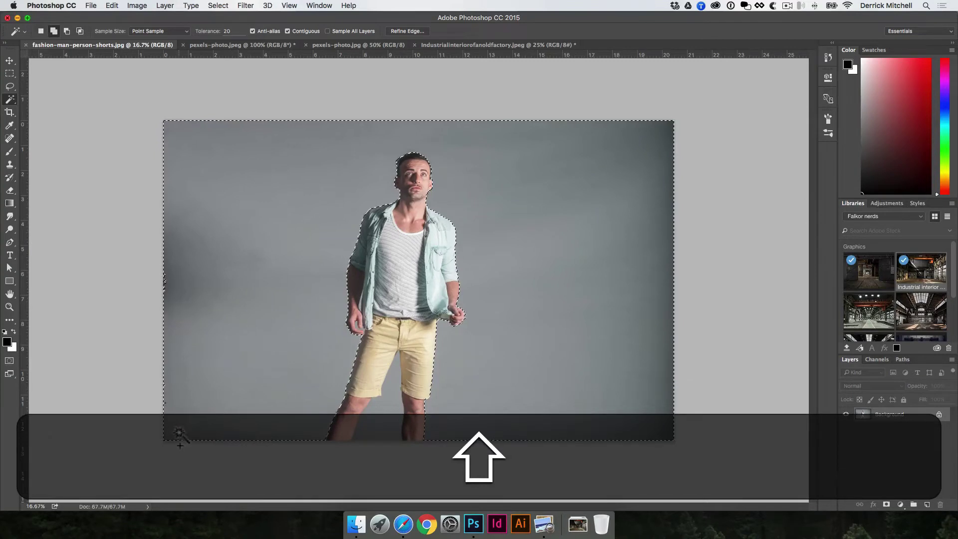
Step: Invert the backdrop selection to cover the standing man and copy him to a new layer
left_click(387, 279, "super")
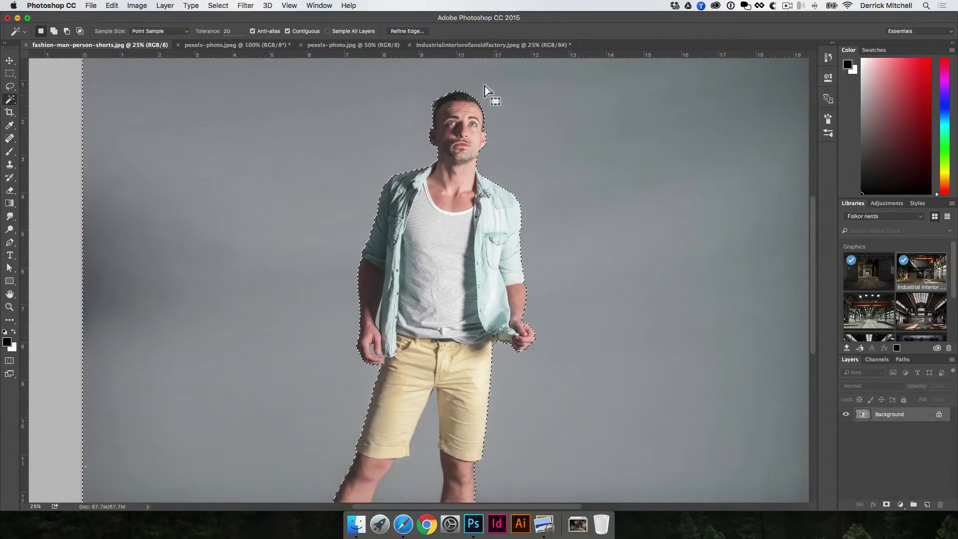
left_click(215, 5)
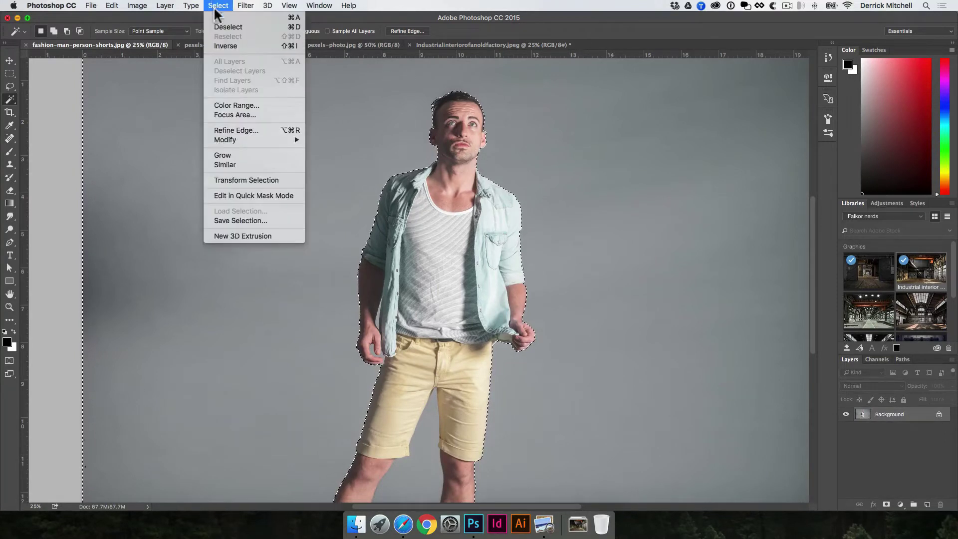
left_click(223, 45)
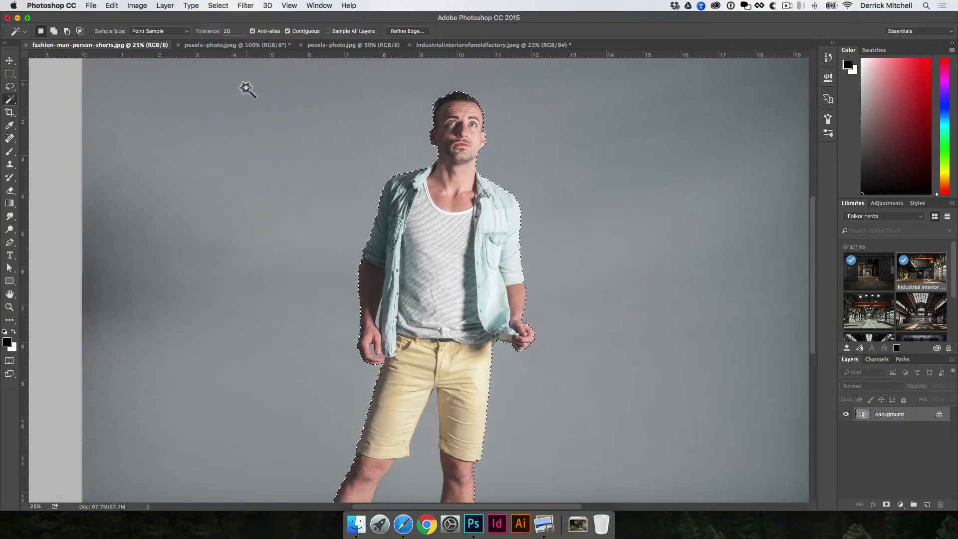
left_click(470, 169)
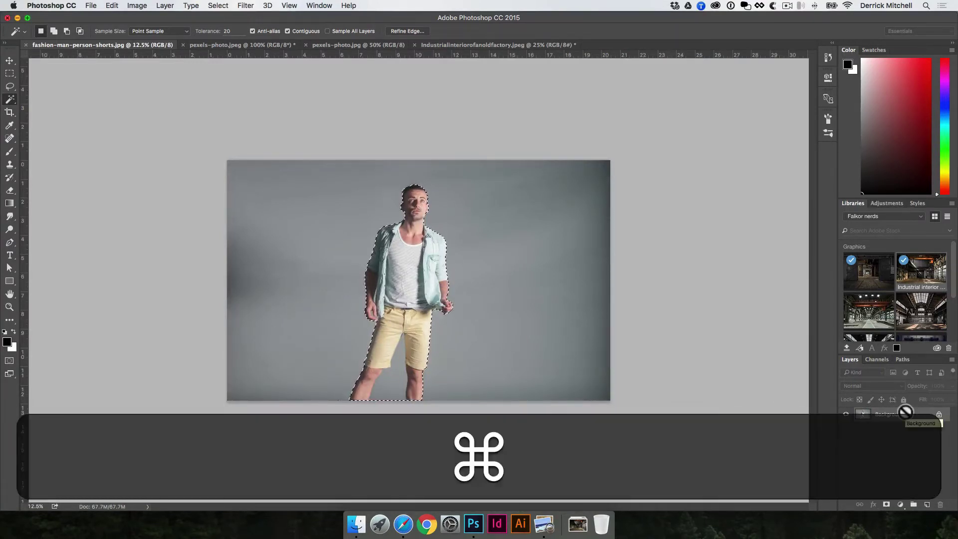
key("super+j")
Step: Move the cut-out standing man into the factory interior image and scale him proportionally to about 71%
key("super+v")
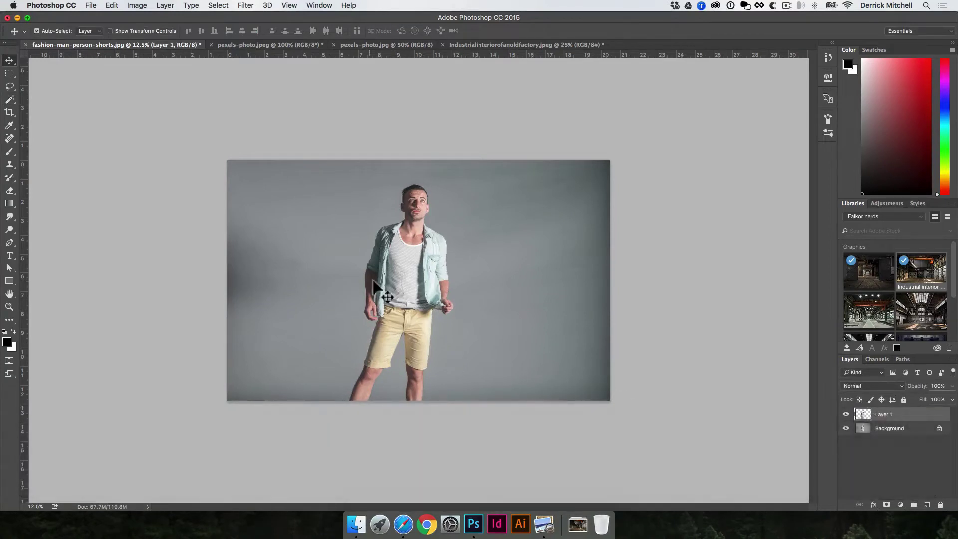
left_click_drag(412, 239, 333, 321)
key("v")
key("super+t")
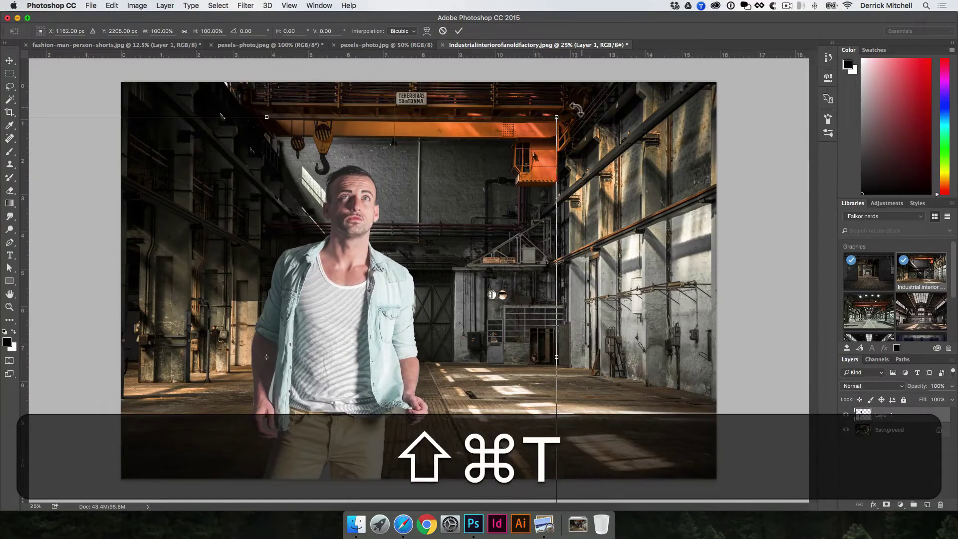
left_click_drag(556, 116, 472, 186)
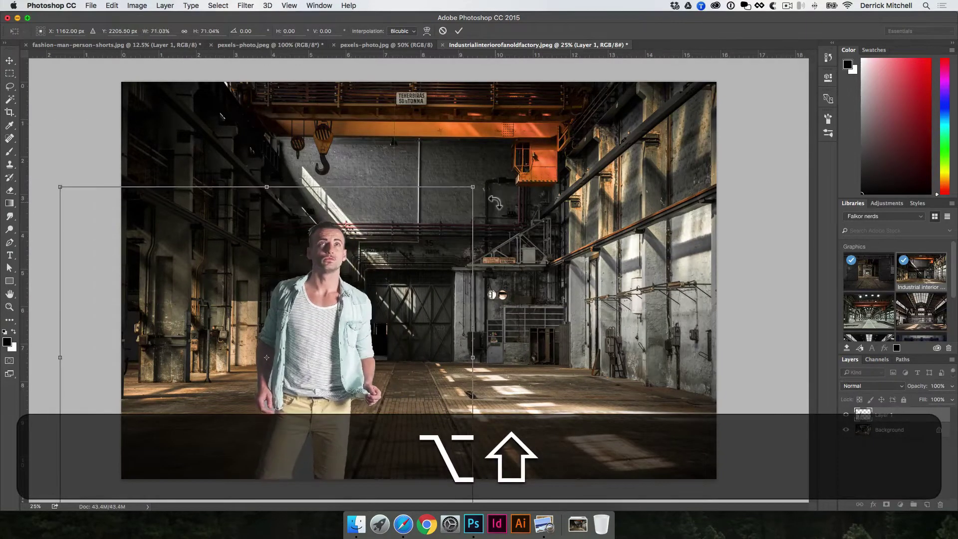
key("v")
Step: Examine the cut-out around the man's shorts and between his legs at the factory image's lower edge
key("space")
left_click(304, 463, "super")
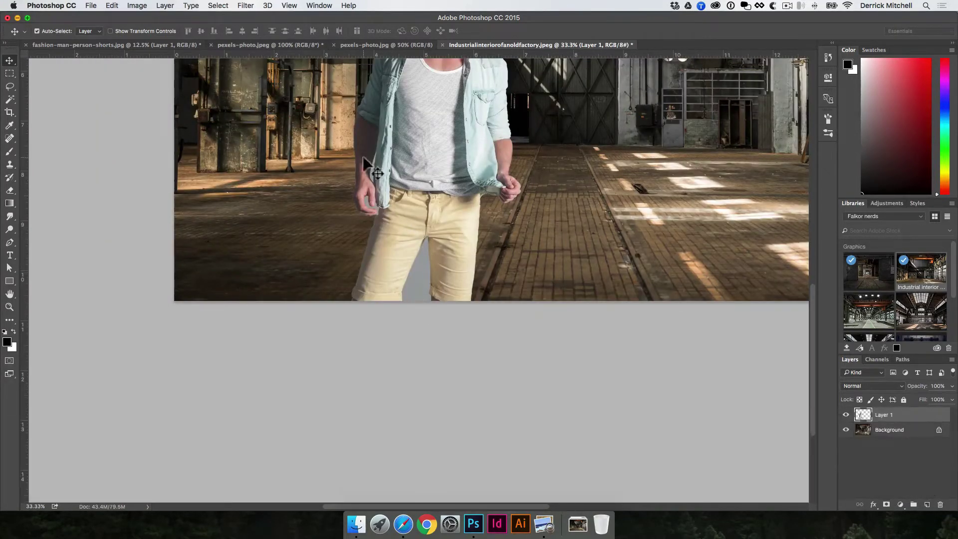
key("space")
left_click(363, 157, "alt")
key("space")
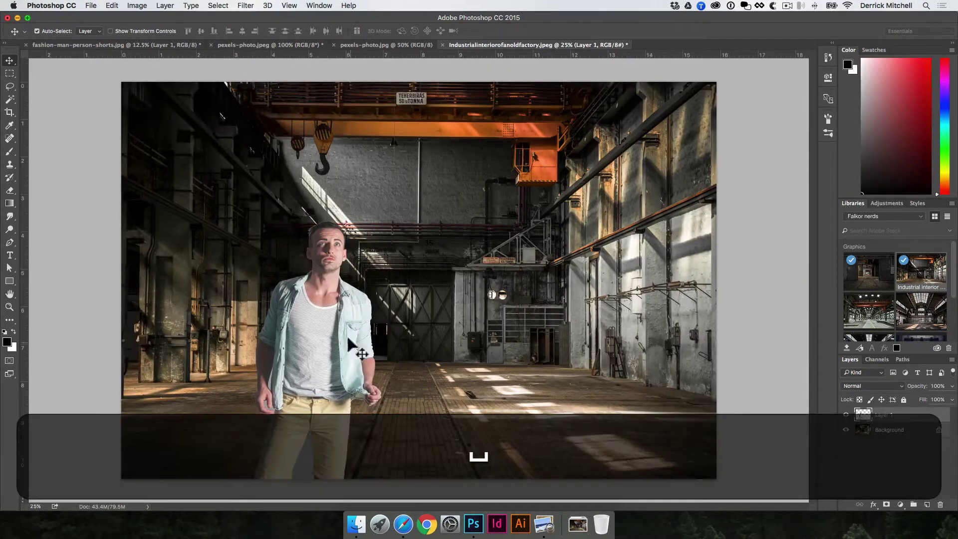
Step: Inspect the cut-out edge of the man's hair at 300% zoom and return to the full factory view
left_click(315, 229, "super")
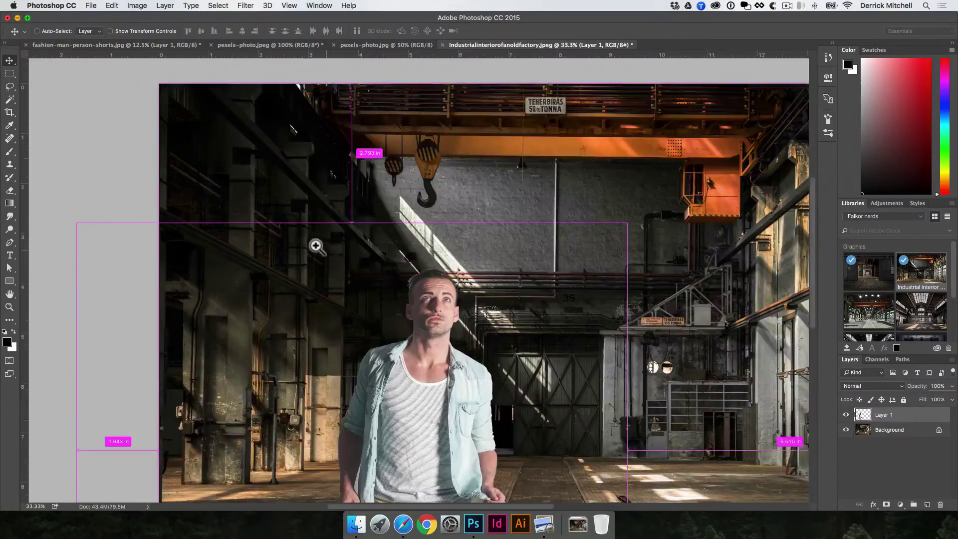
left_click(410, 286, "super")
left_click(412, 276, "super")
left_click(408, 236, "alt+super")
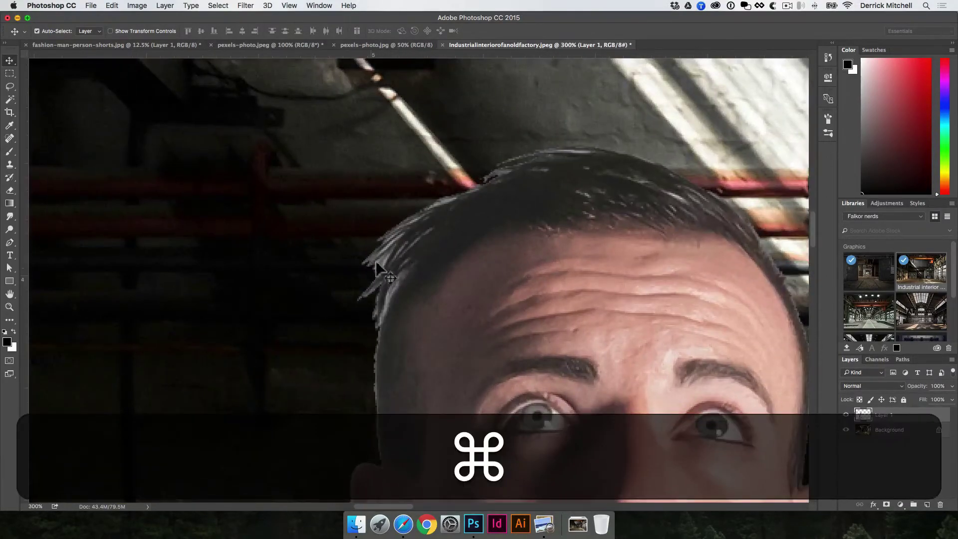
left_click(410, 235, "alt+super")
left_click(410, 235, "alt+super")
left_click(409, 235, "alt+super")
left_click(410, 236, "alt+super")
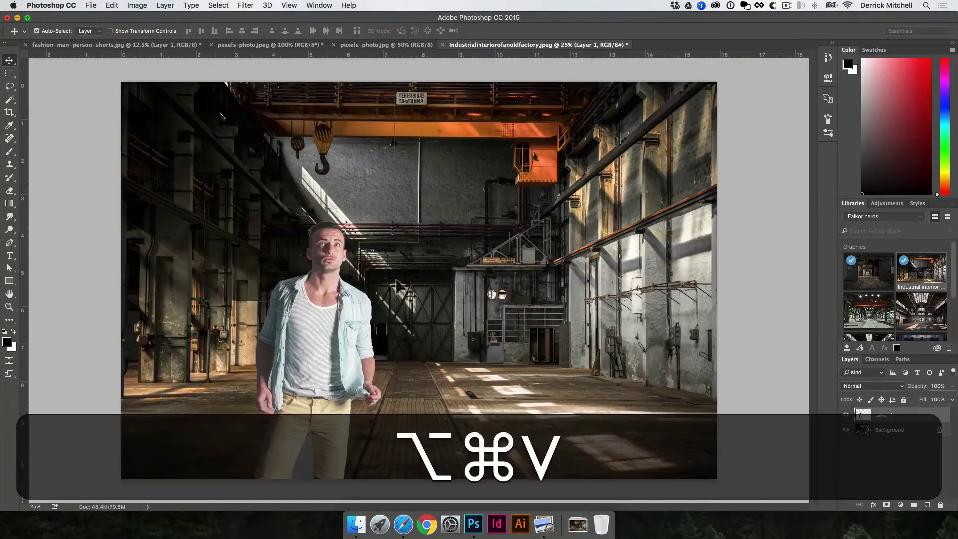
Step: Switch to fashion-man-person-shorts.jpg and delete the cut-out layer above the background
left_click(291, 46)
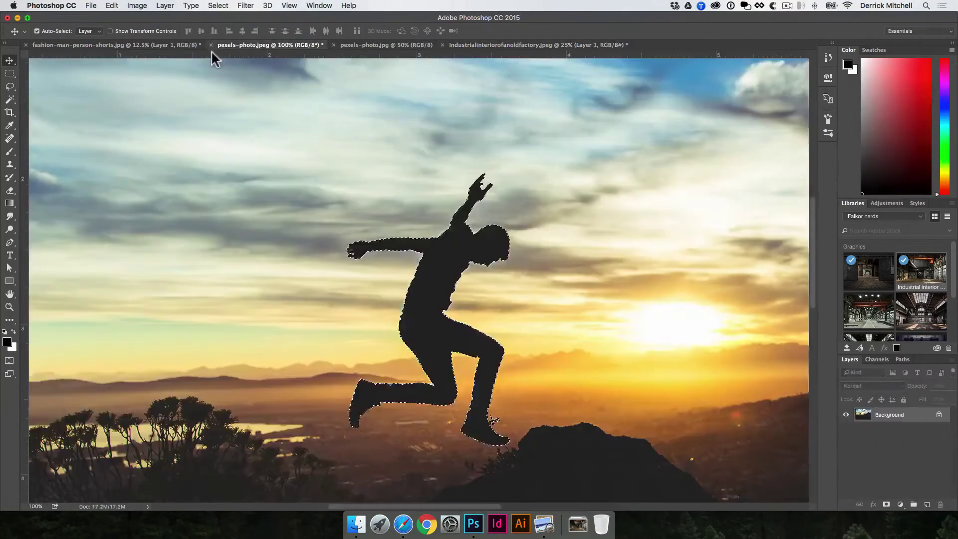
left_click(136, 45)
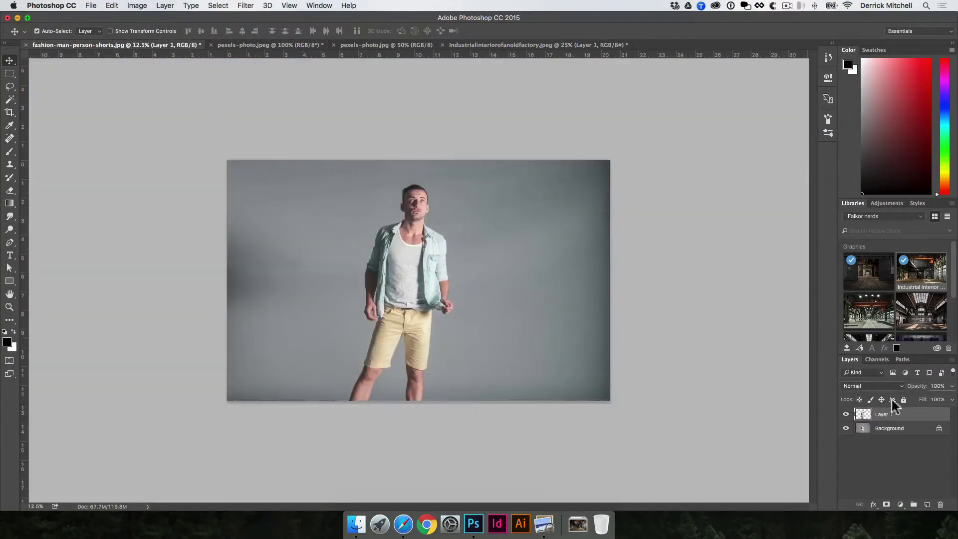
key("v")
key("BackSpace")
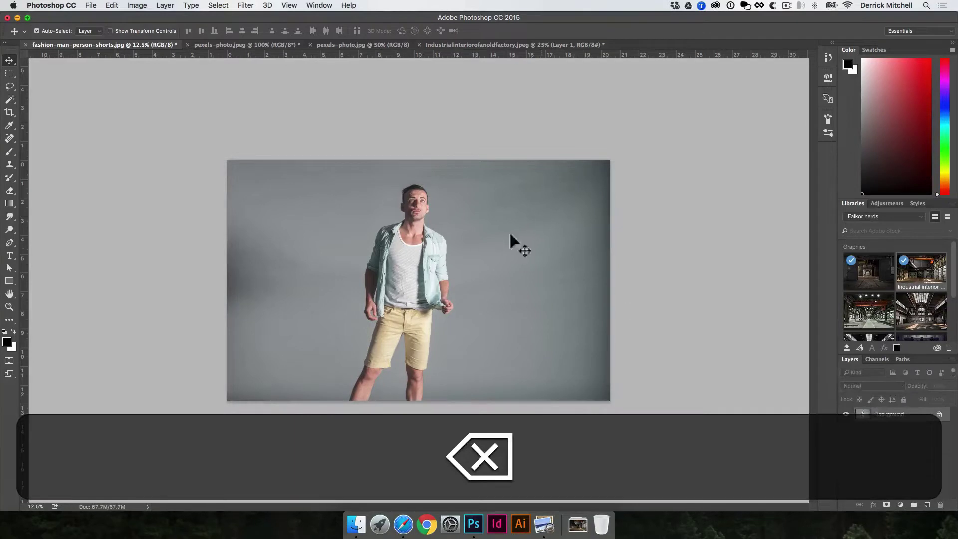
key("v")
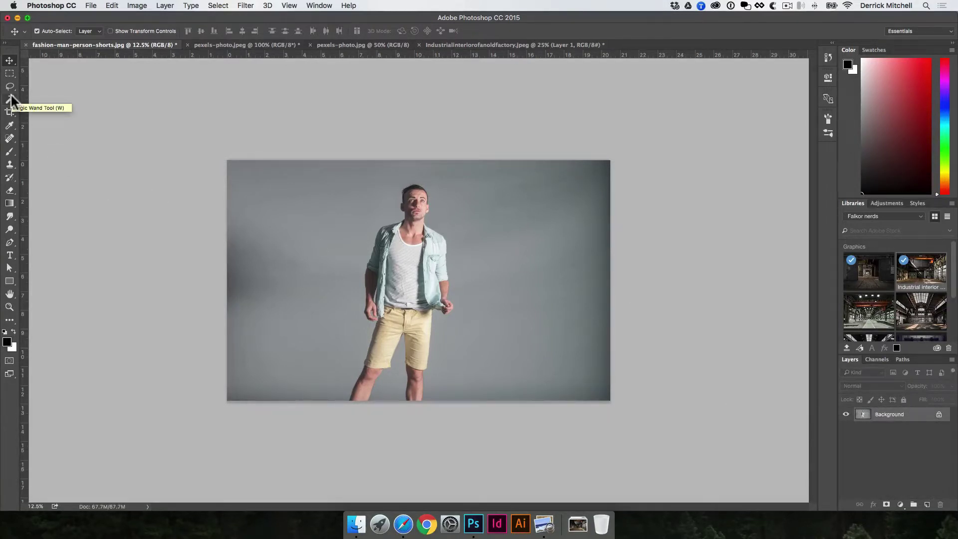
Step: Draw a freehand Lasso selection along the man's hanging arm and hand, closing it across his shirt
left_click(10, 87)
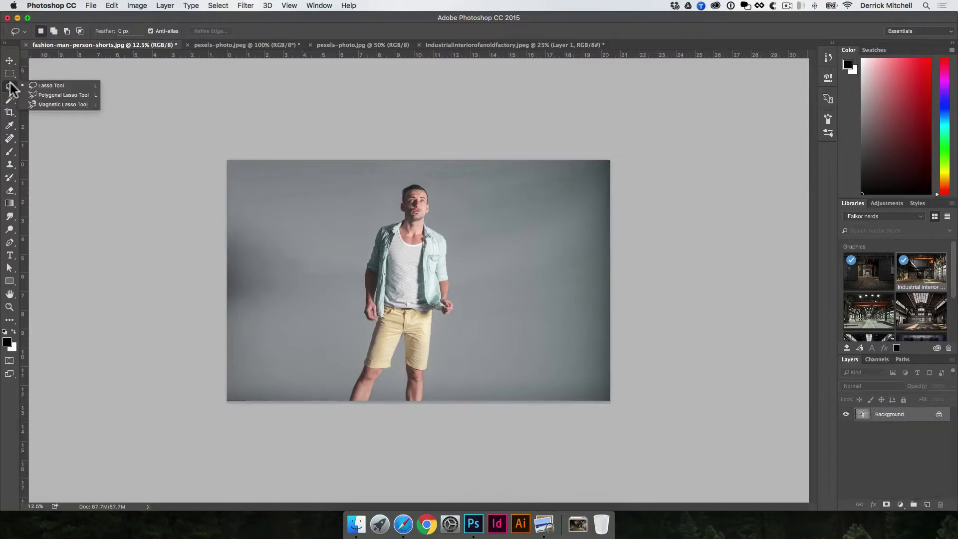
left_click(415, 295, "super")
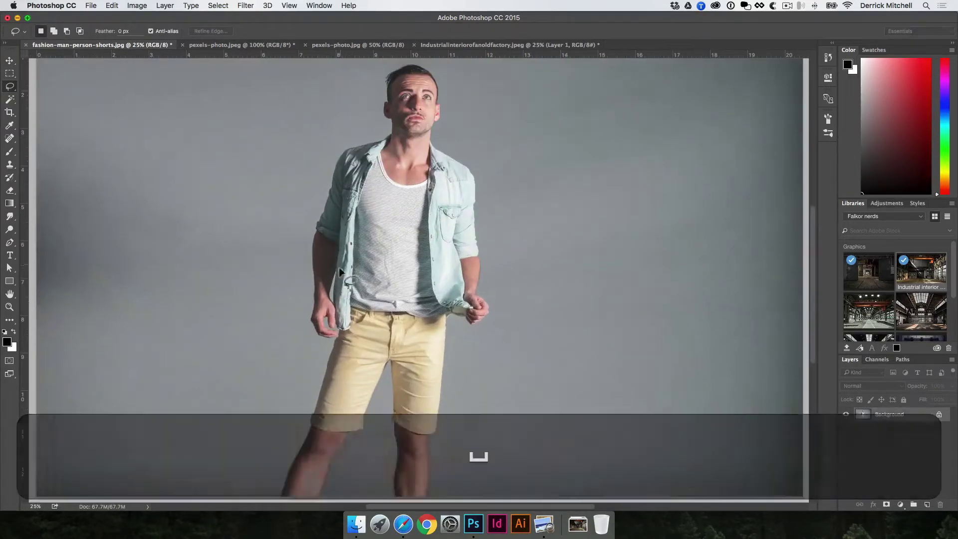
left_click(337, 282)
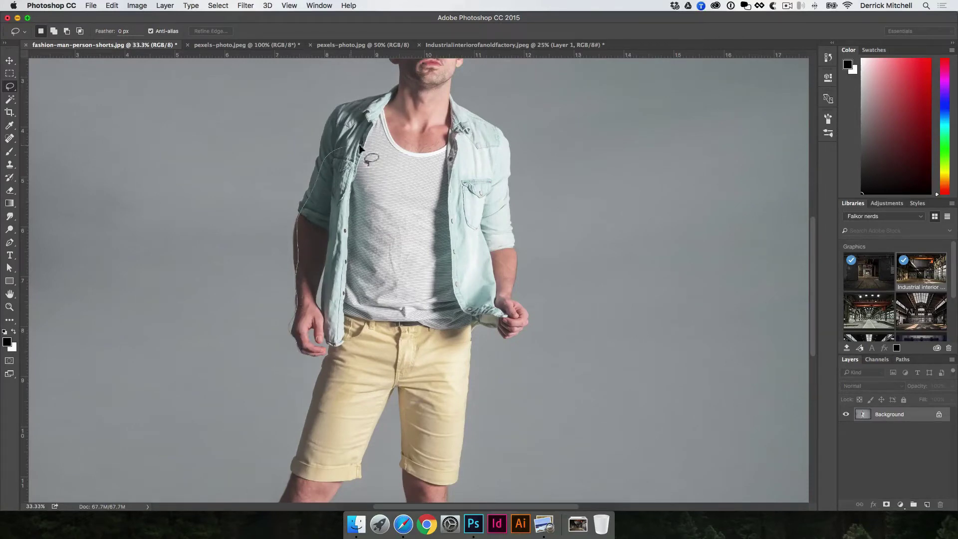
left_click_drag(420, 320, 415, 321)
Step: Add the missed strip along the outer edge of the man's upper forearm to the Lasso selection at 200% zoom
left_click(339, 293, "super")
left_click(339, 294, "super")
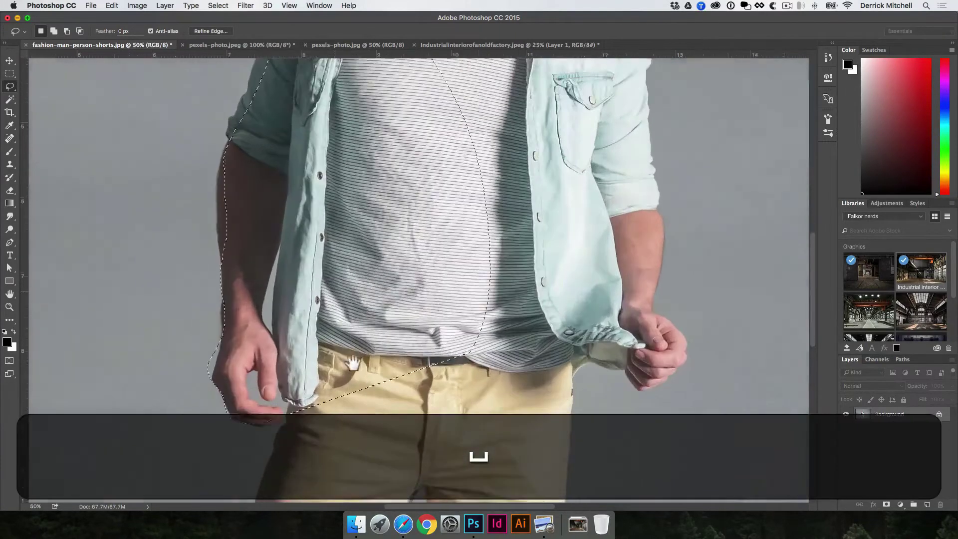
left_click_drag(396, 357, 542, 315)
left_click(399, 178, "super")
left_click(390, 164, "super")
left_click_drag(415, 233, 524, 379)
key("shift")
mouse_move(464, 110)
left_mouse_down()
mouse_move(450, 136)
mouse_move(445, 190)
mouse_move(447, 166)
mouse_move(460, 232)
mouse_move(441, 273)
left_mouse_up()
key("alt")
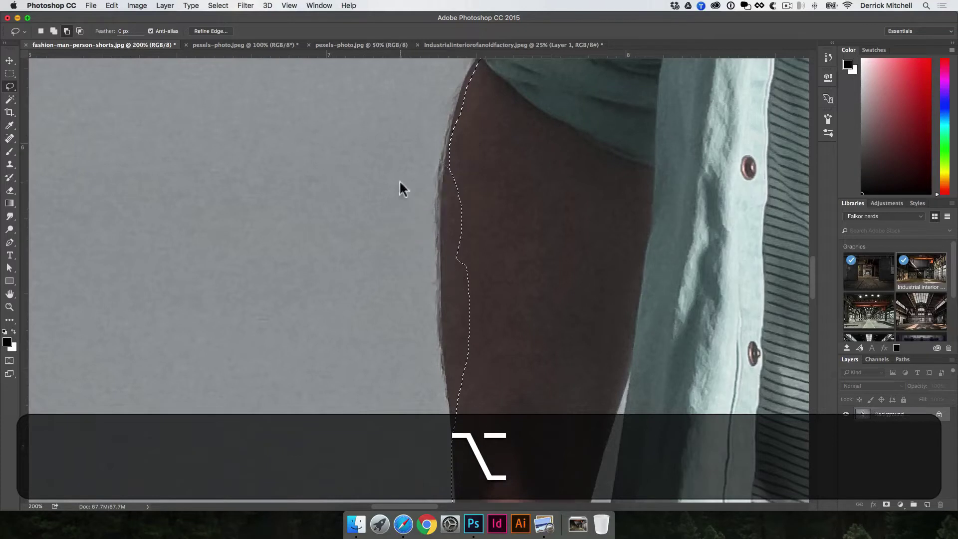
key("shift")
left_click_drag(456, 136, 446, 165)
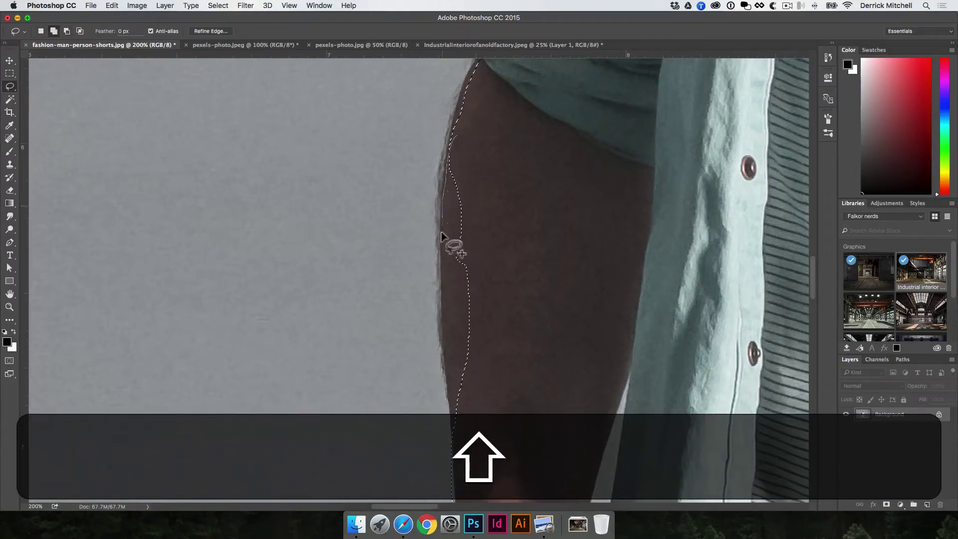
mouse_move(441, 232)
left_mouse_down()
mouse_move(446, 289)
mouse_move(519, 279)
mouse_move(517, 239)
mouse_move(475, 160)
mouse_move(462, 192)
mouse_move(470, 320)
mouse_move(534, 196)
mouse_move(521, 141)
mouse_move(464, 193)
mouse_move(442, 228)
left_mouse_up()
Step: Clear the freehand Lasso selection around the man's arm and shirt
key("space")
key("space")
key("alt+space")
left_click(509, 173, "alt")
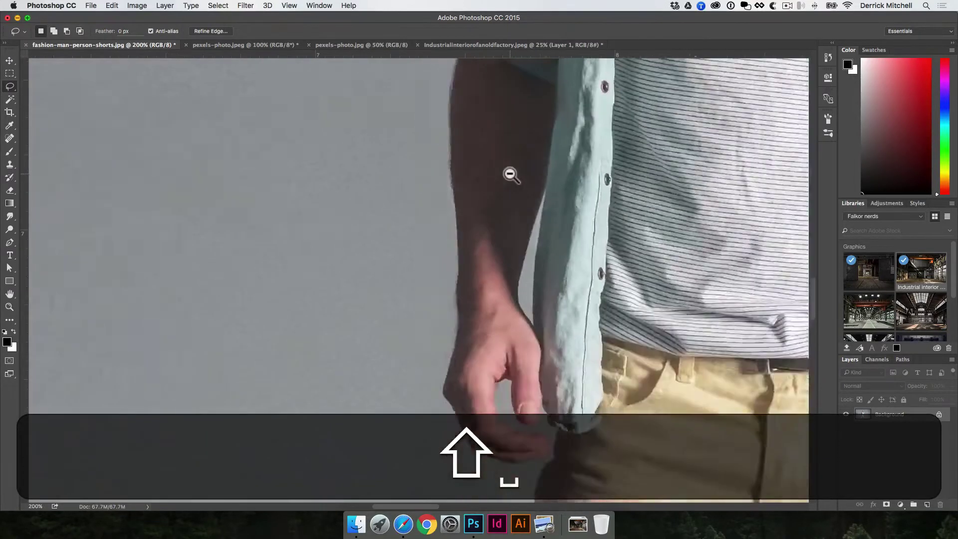
left_click(509, 173, "alt")
left_click(512, 167, "alt")
left_click(513, 167, "alt")
left_click(513, 167)
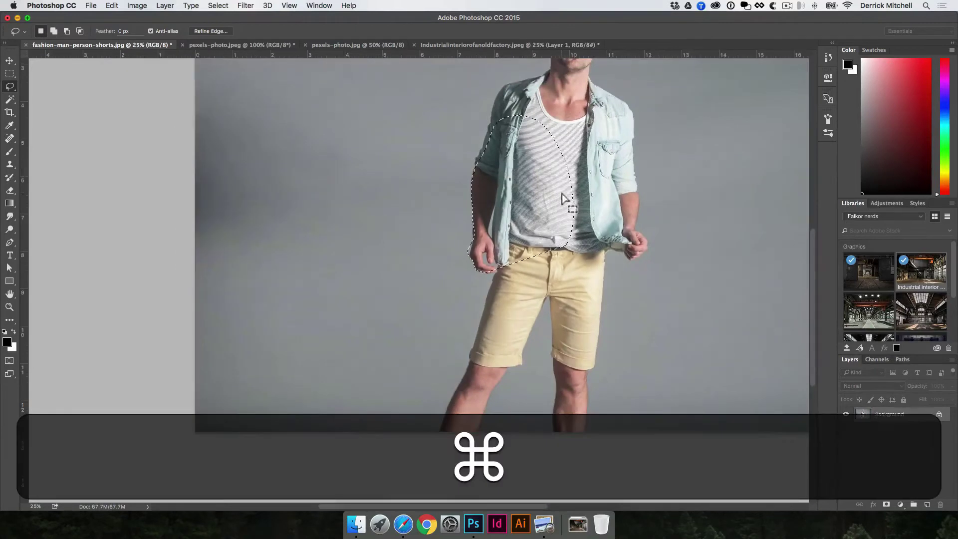
key("v")
key("super+d")
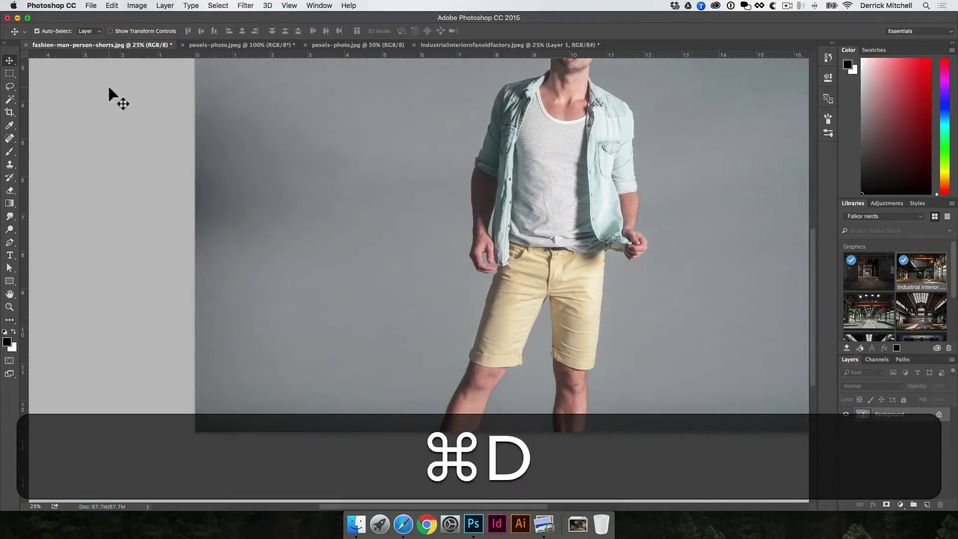
Step: Outline a straight-sided area of the empty grey backdrop with the Polygonal Lasso tool, and deselect it
key("l")
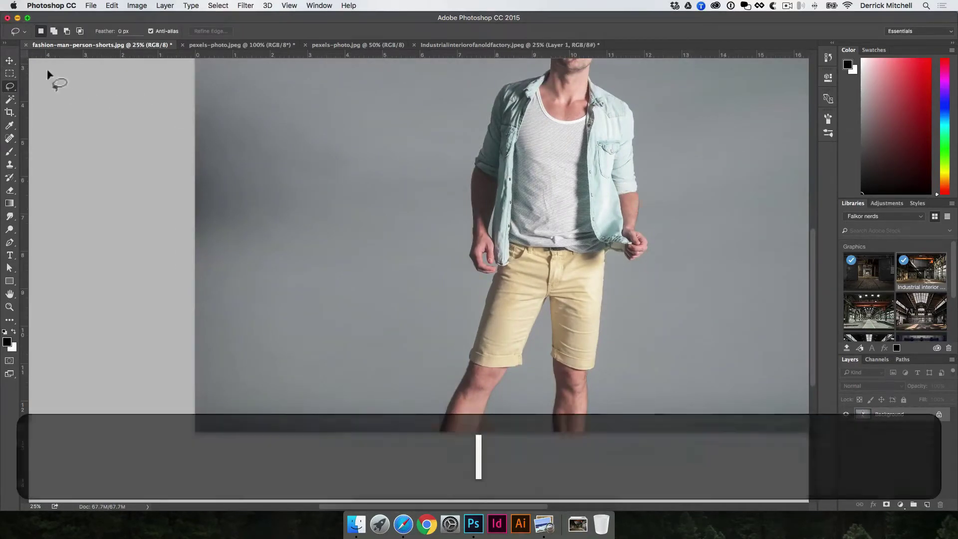
left_click(9, 86)
left_click(54, 95)
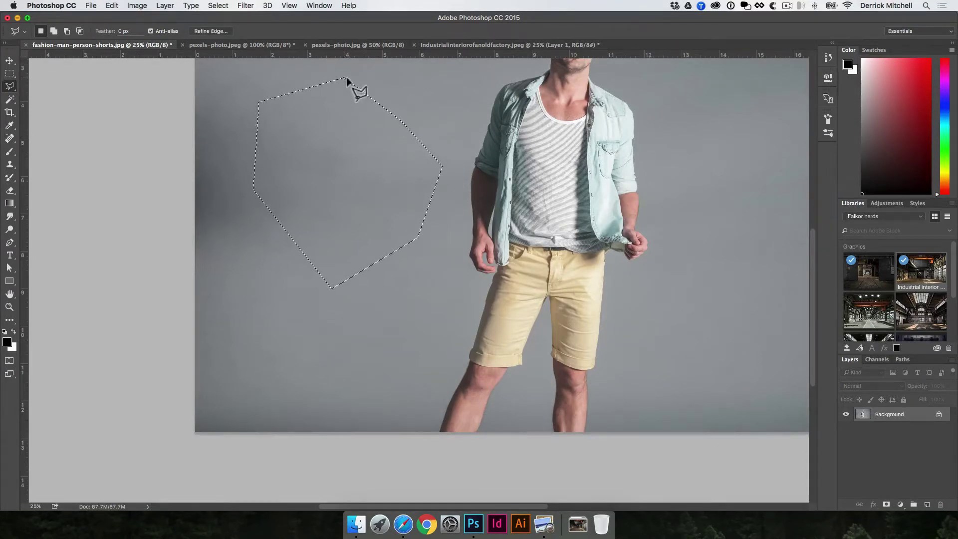
key("super+d")
Step: Draw another Polygonal Lasso selection with more corners on the grey backdrop beside the man, and deselect it
left_click(407, 265)
left_click(276, 89)
double_click(315, 78)
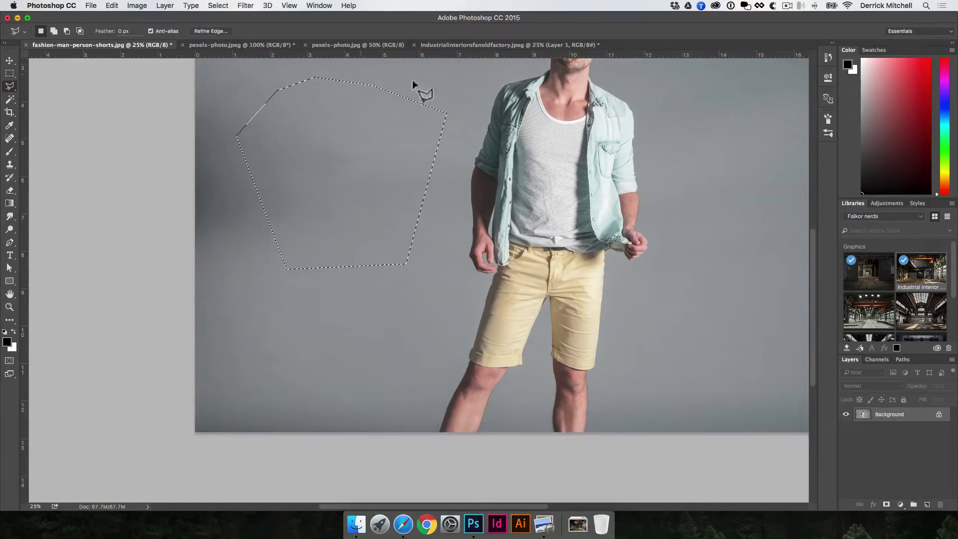
key("super+d")
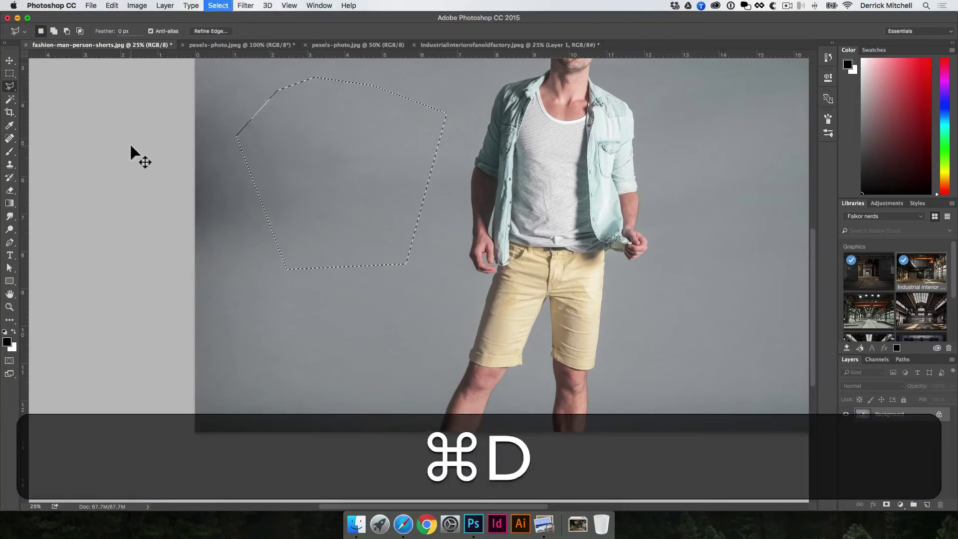
Step: Trace the outer edge of the man's hanging hand up to the wrist with the Magnetic Lasso tool
left_click(16, 85)
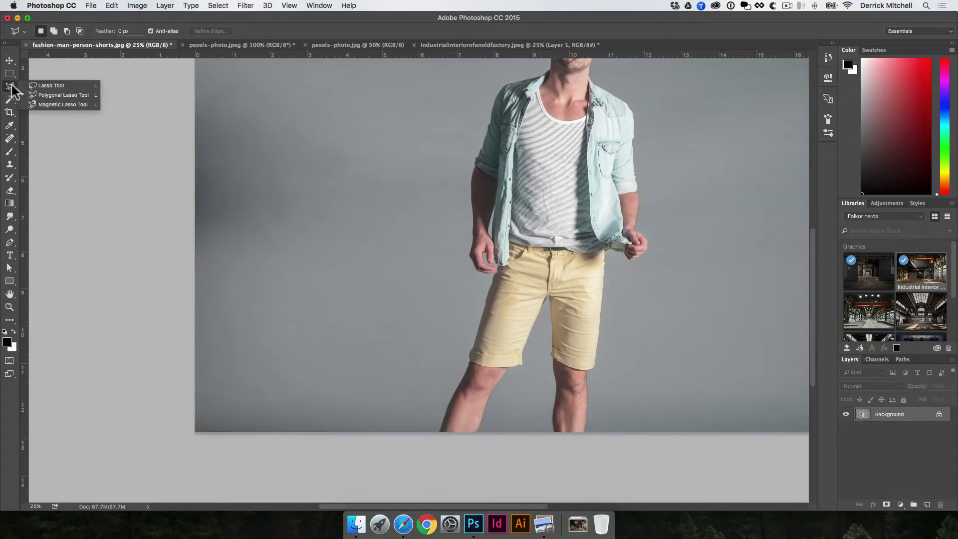
left_click(47, 101)
key("space")
left_click(511, 249, "super")
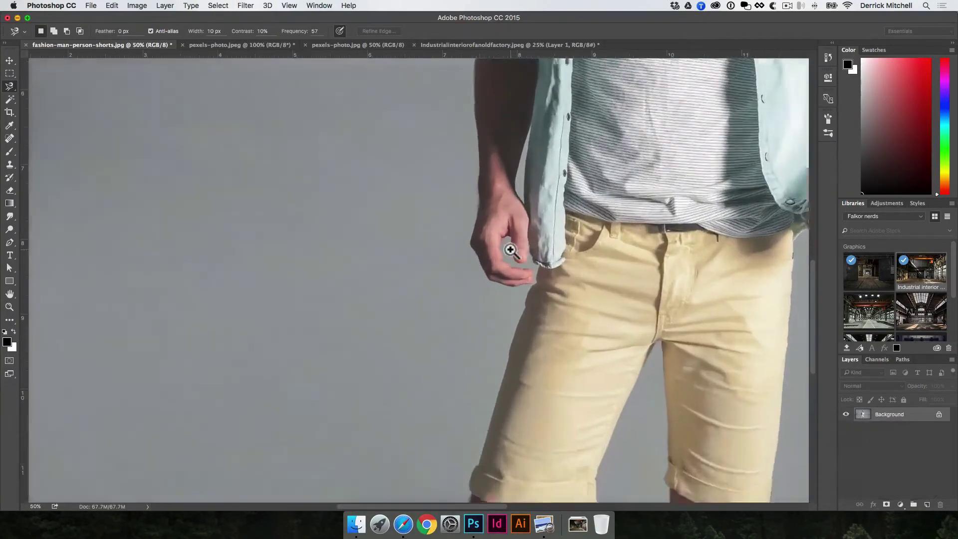
key("space")
left_click(476, 254)
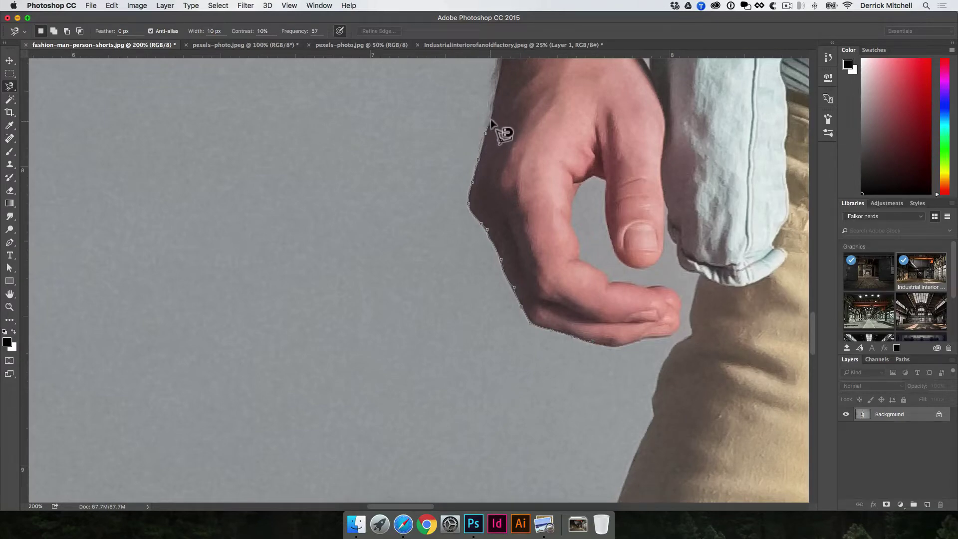
left_click_drag(492, 146, 433, 271)
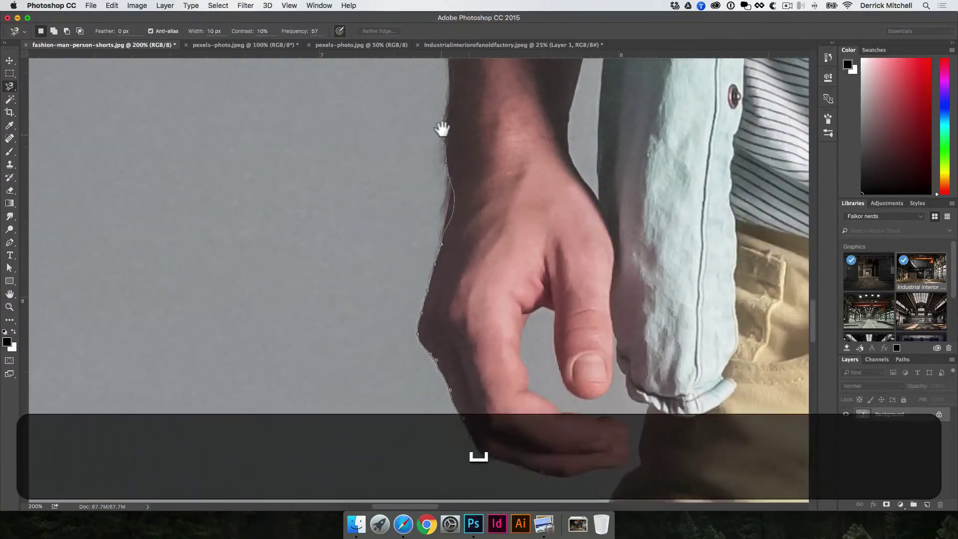
Step: Discard the Magnetic Lasso outline around the hand and return to viewing the whole man
scroll(442, 129, "down", 3)
key("super+minus")
key("super+d")
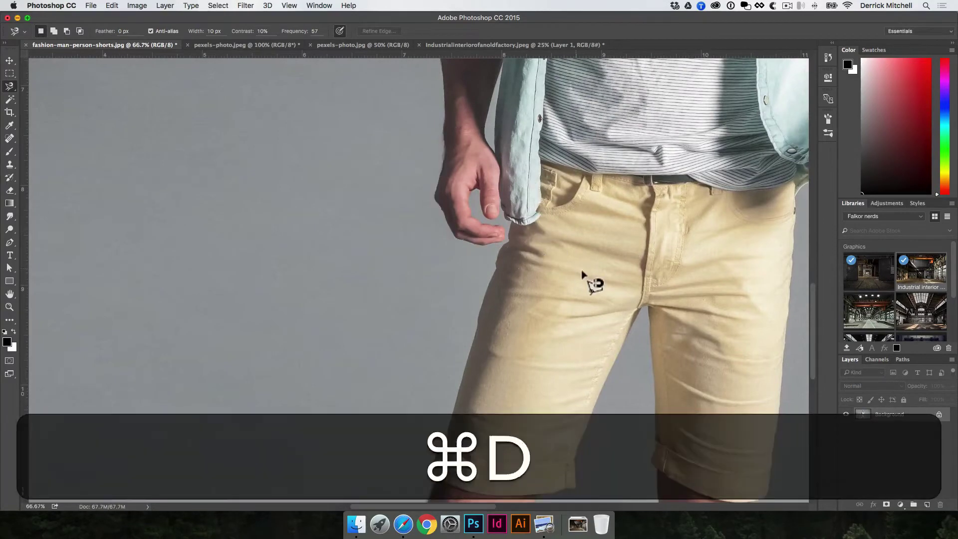
key("v")
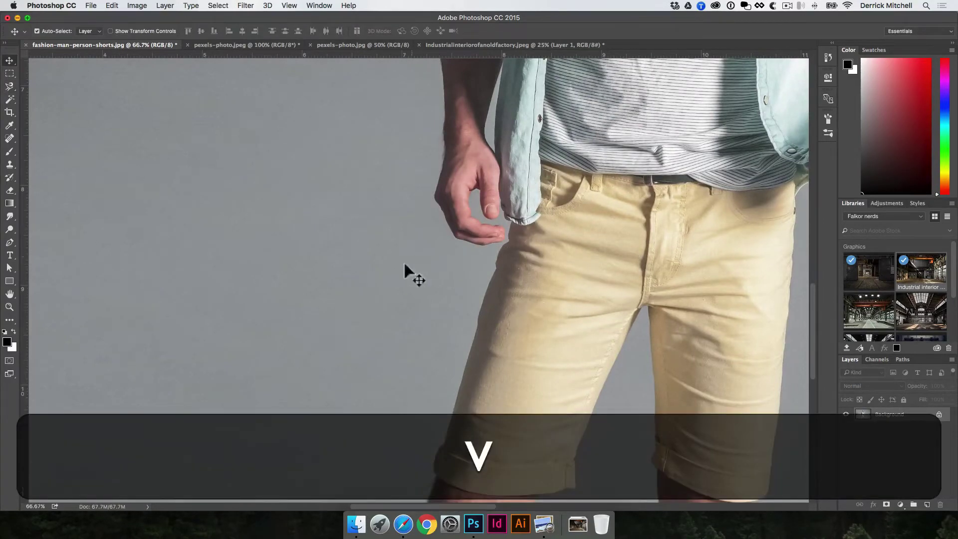
scroll(460, 196, "down", 3)
left_click_drag(481, 217, 408, 334)
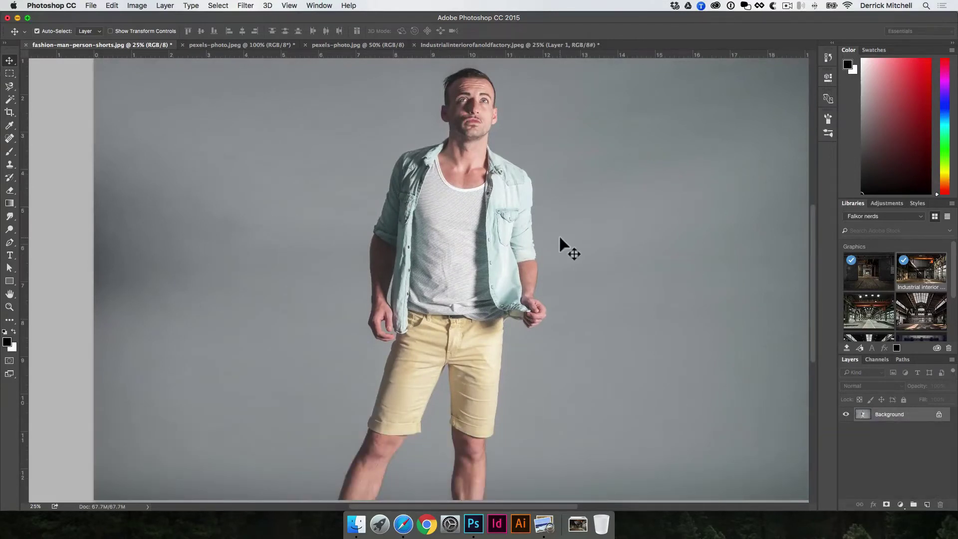
Step: In pexels-photo.jpg, select the standing hiker with the Quick Selection tool, leaving out the gap between the legs
left_click(366, 44)
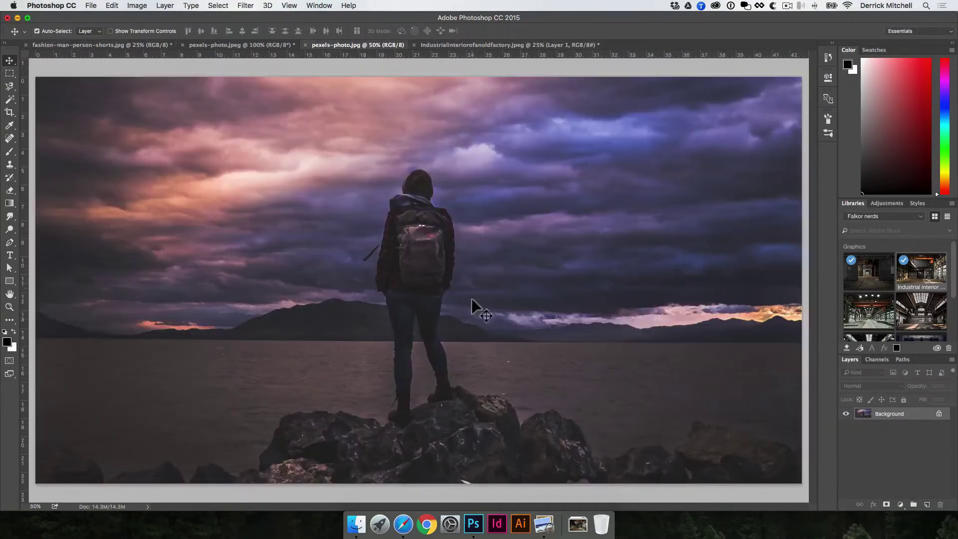
key("space")
left_click(10, 88)
key("w")
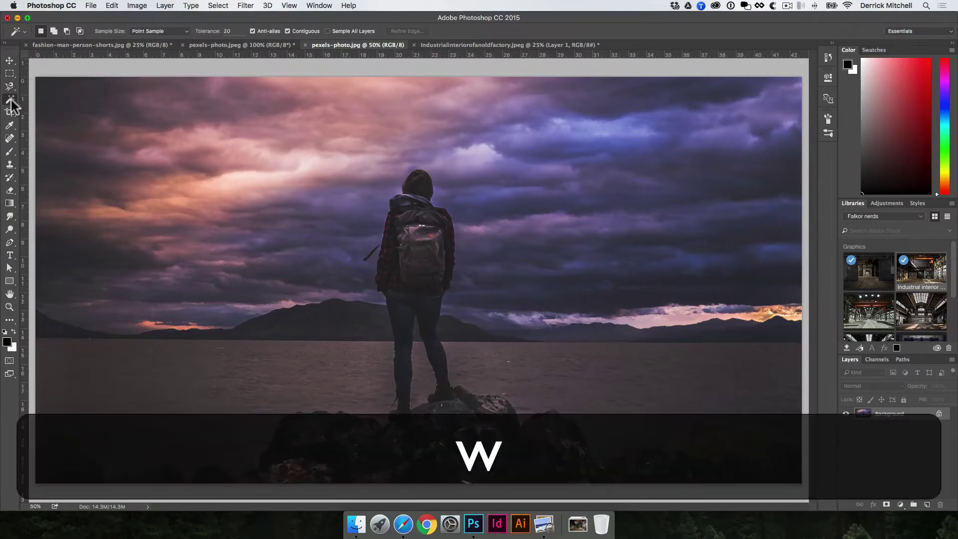
left_click_drag(10, 100, 61, 100)
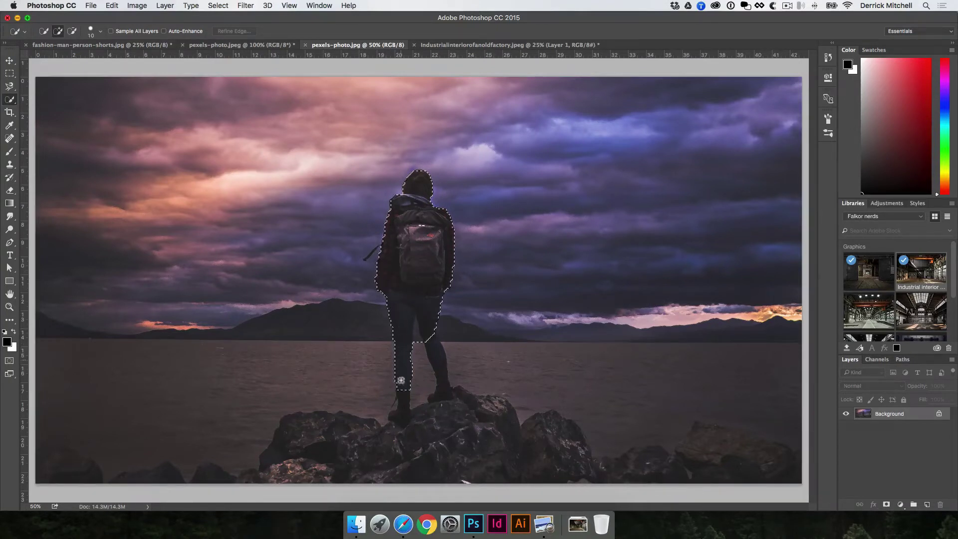
left_click_drag(392, 415, 394, 418)
key("alt")
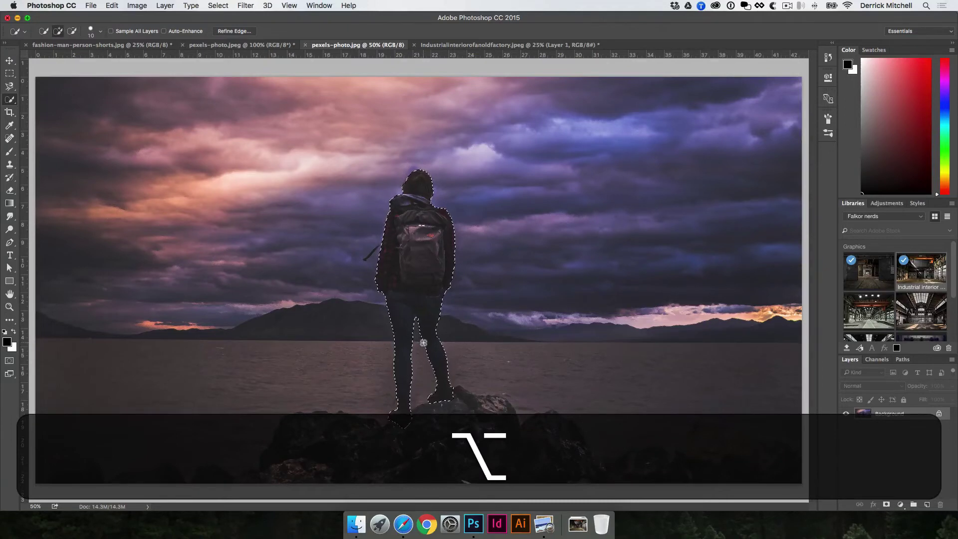
Step: Inspect the selection edge around the hiker's knit hat and jacket hood at 400% zoom
key("space")
left_click(435, 205, "super")
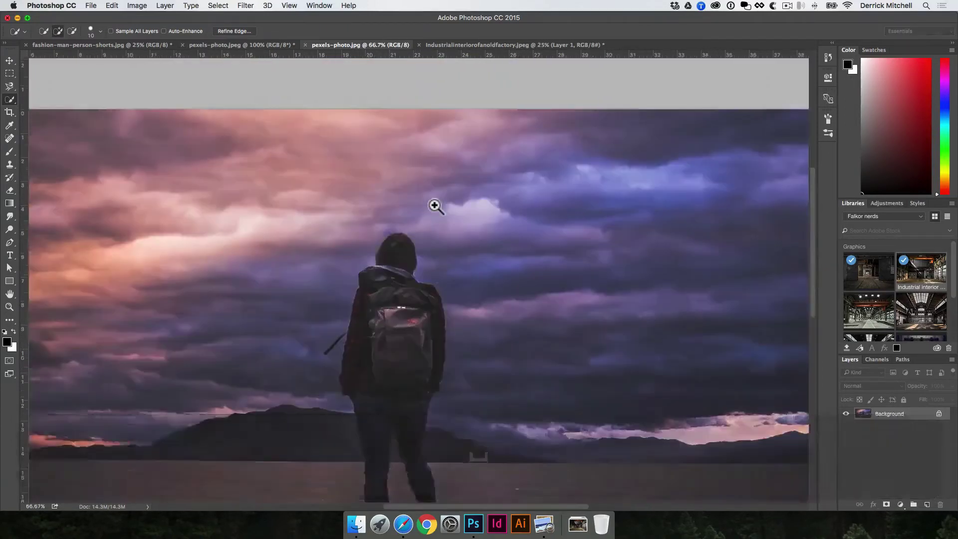
left_click(430, 231, "super")
left_click(378, 284, "super")
left_click(378, 283, "super")
left_click(378, 283, "super")
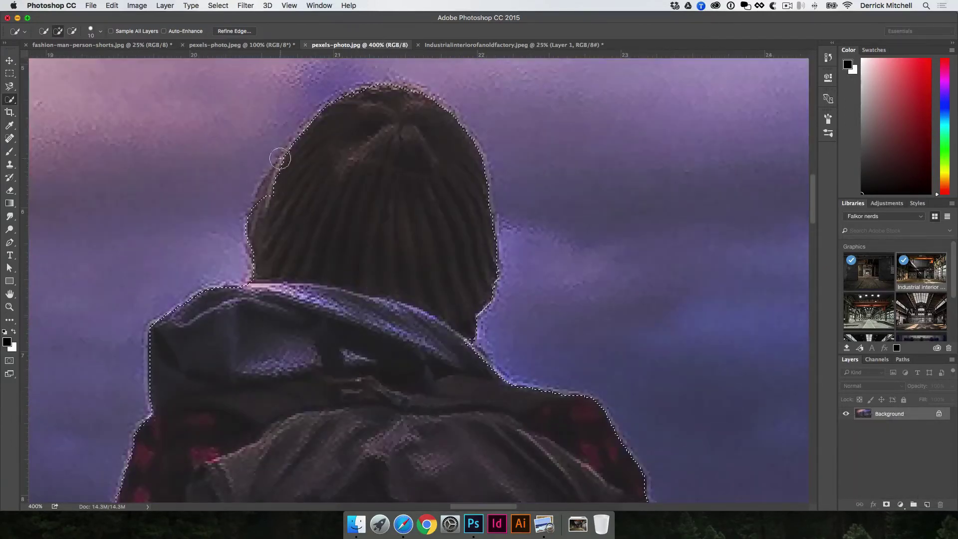
left_click_drag(441, 327, 545, 248)
key("super+minus")
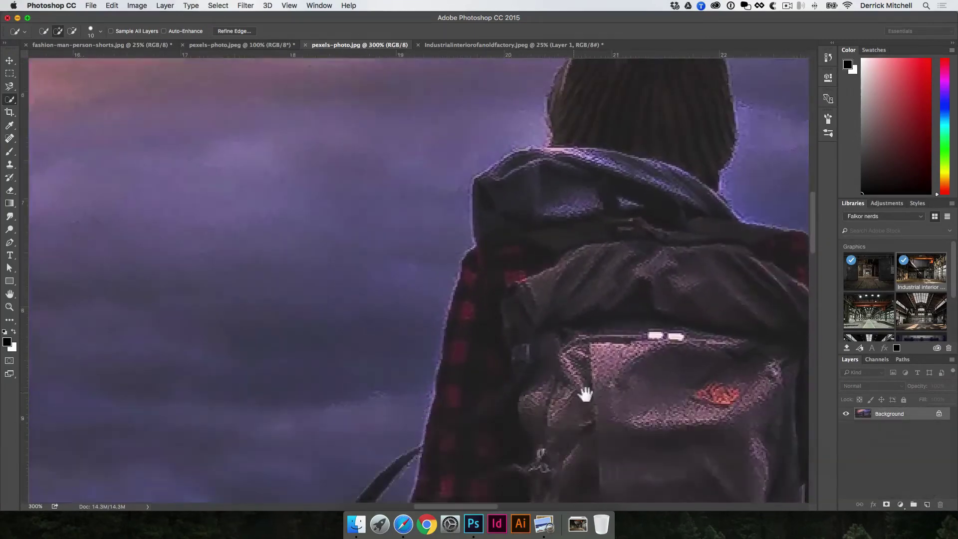
Step: Examine the selection edge at the loose backpack strap, the jacket and the legs, and return to the full image
left_click_drag(585, 394, 399, 270)
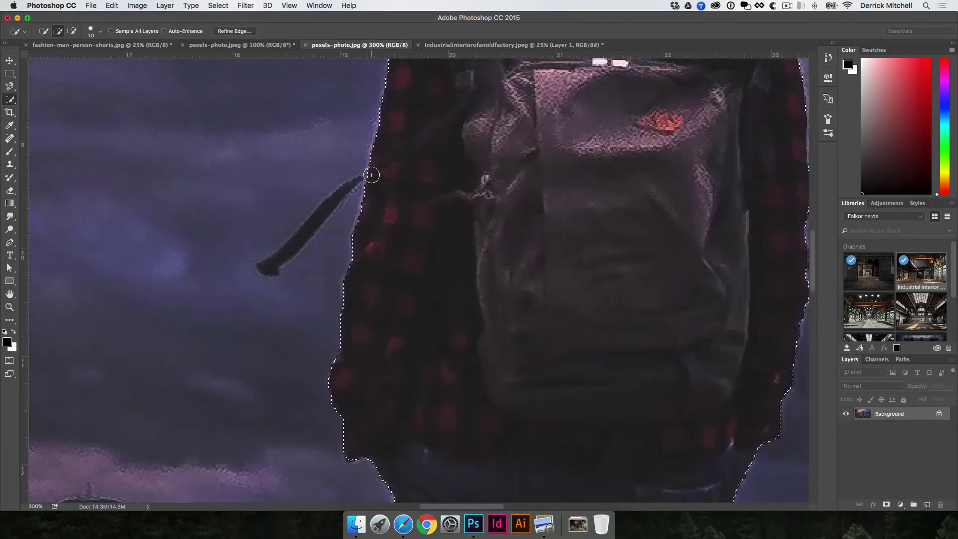
left_click(500, 243, "alt")
left_click(498, 241, "alt")
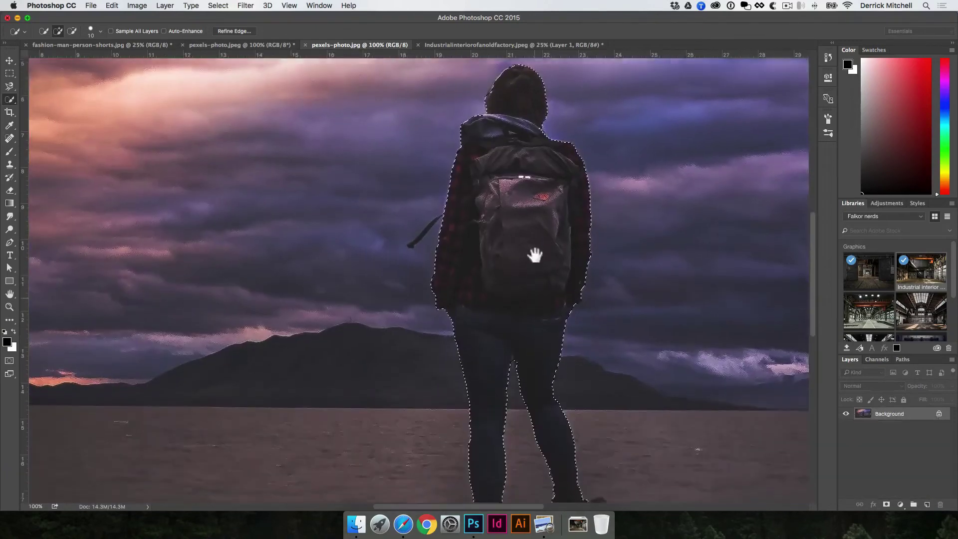
left_click_drag(534, 255, 533, 177)
left_click(532, 363, "super")
left_click(544, 380, "alt")
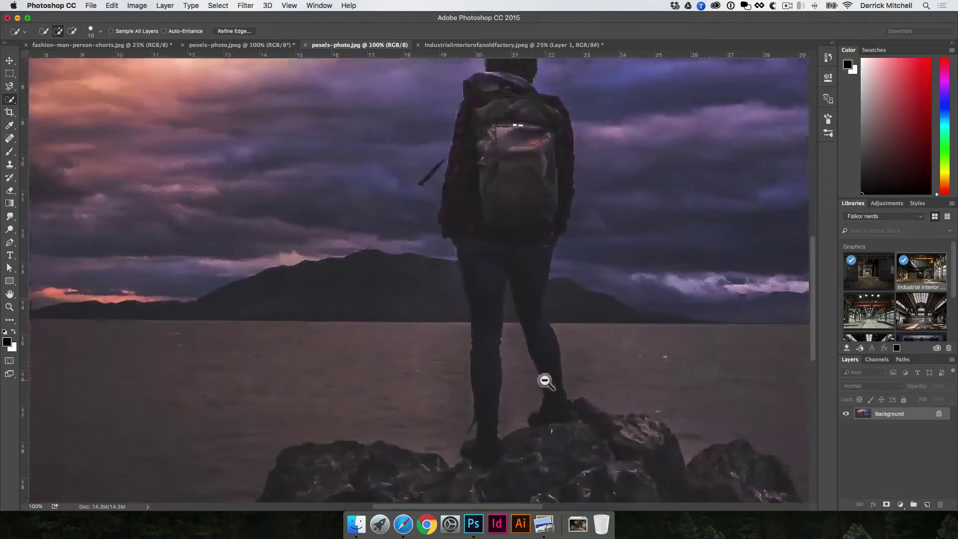
left_click(545, 380, "alt")
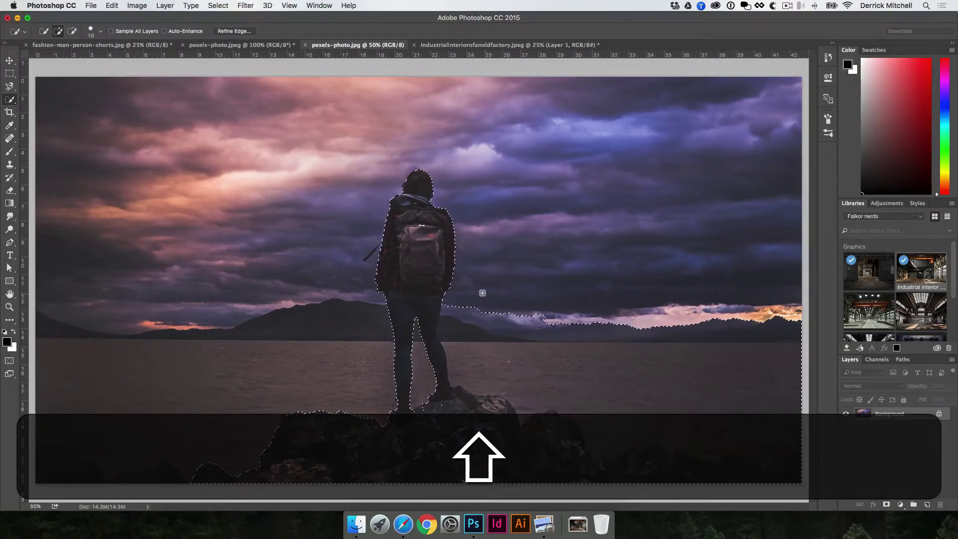
Step: Subtract the water from the hiker selection in pexels-photo.jpg and move the selected hiker and rocks into the factory composition
key("alt")
left_click_drag(448, 326, 456, 358)
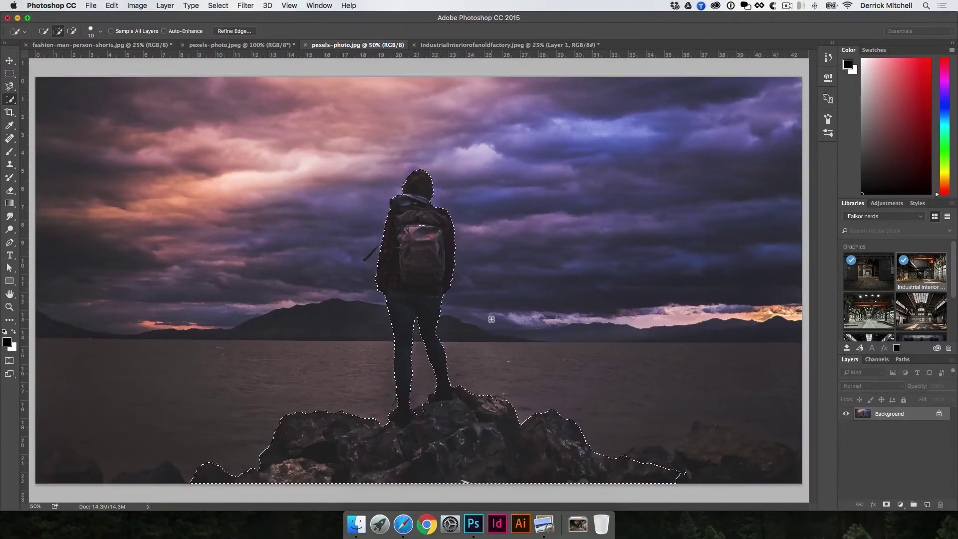
key("v")
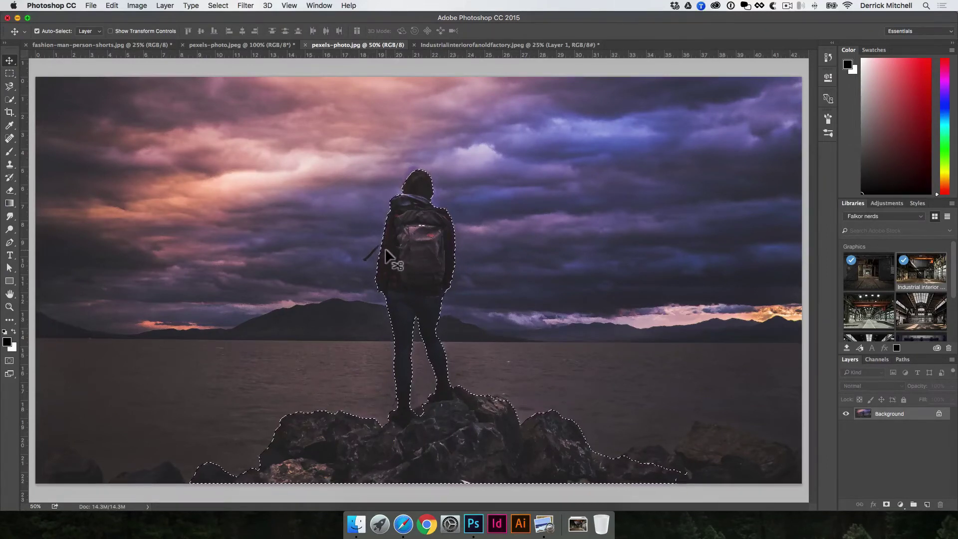
left_click_drag(391, 259, 539, 52)
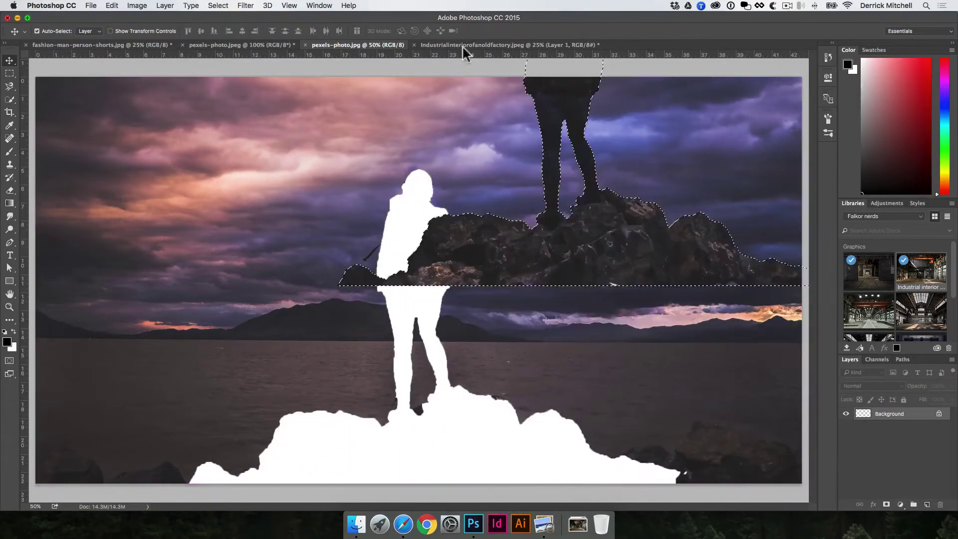
left_click_drag(472, 43, 473, 43)
left_click_drag(498, 196, 459, 347)
key("v")
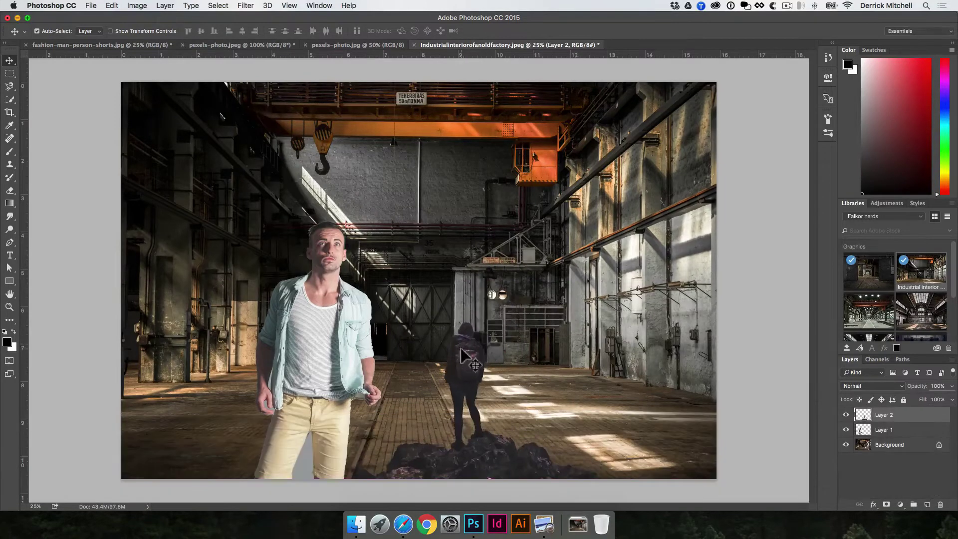
Step: Enlarge the hiker layer with Free Transform, place it to the right of the man on the factory floor, and deselect it
key("super+t")
left_click_drag(643, 330, 813, 234)
mouse_move(524, 310)
left_mouse_down()
mouse_move(551, 291)
mouse_move(540, 306)
left_mouse_up()
key("v")
key("v")
left_click(668, 309)
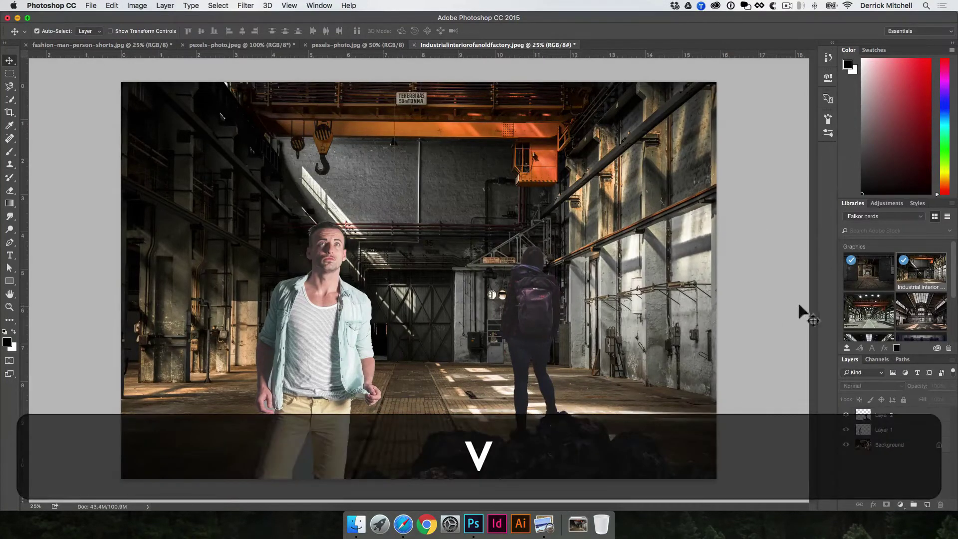
scroll(902, 324, "down", 2)
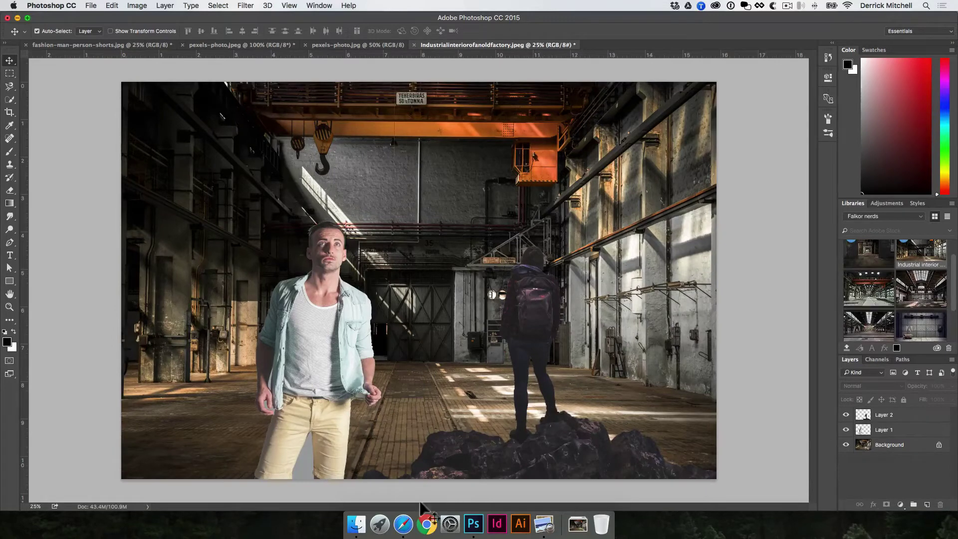
left_click(404, 524)
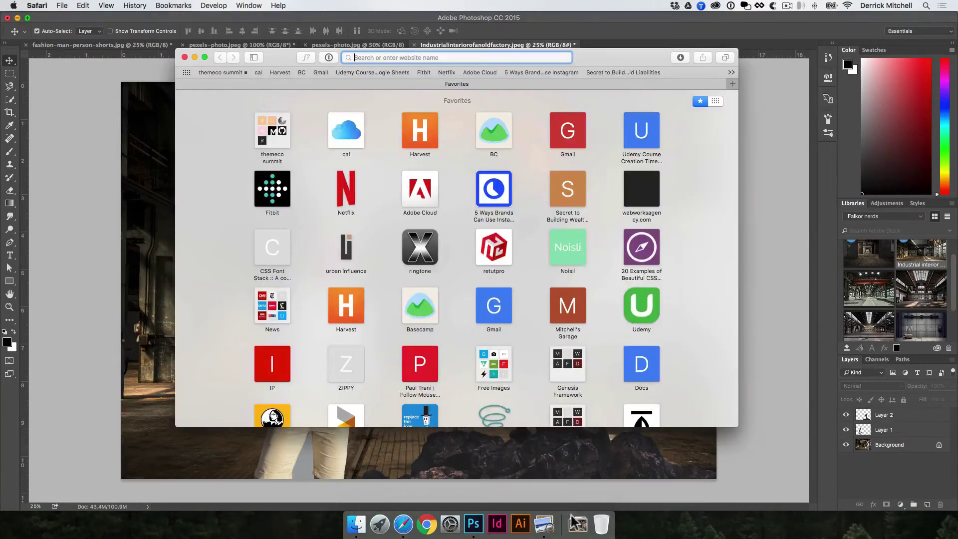
left_click(578, 523)
left_click(163, 262)
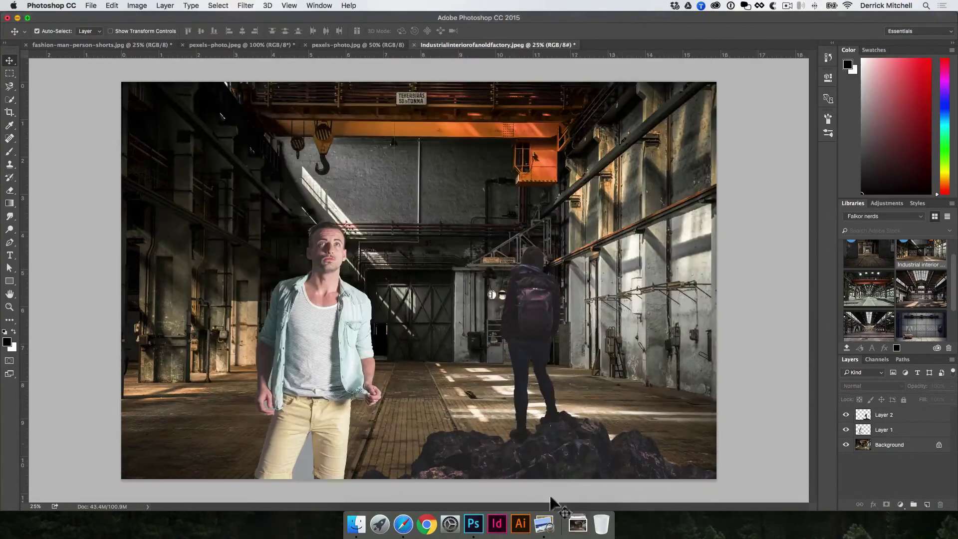
left_click(575, 527)
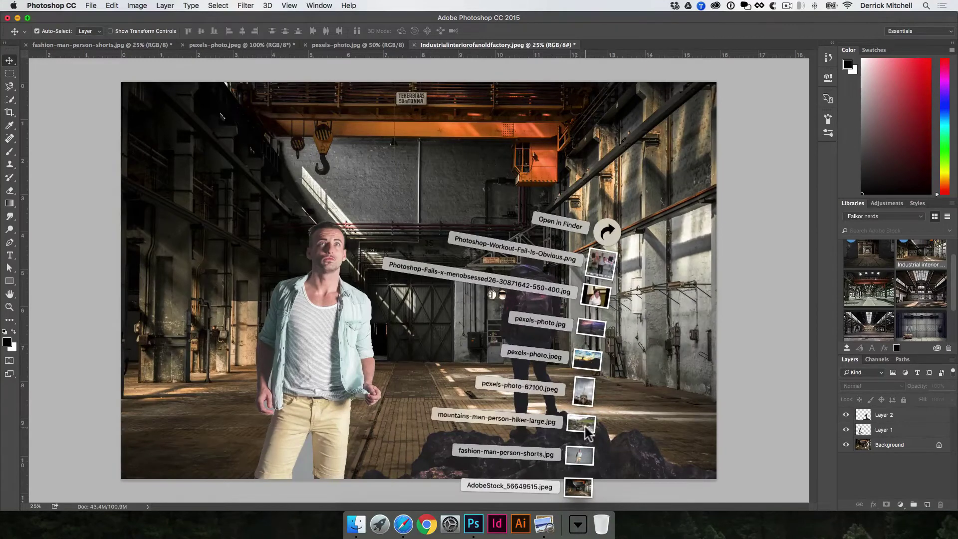
left_click(585, 427)
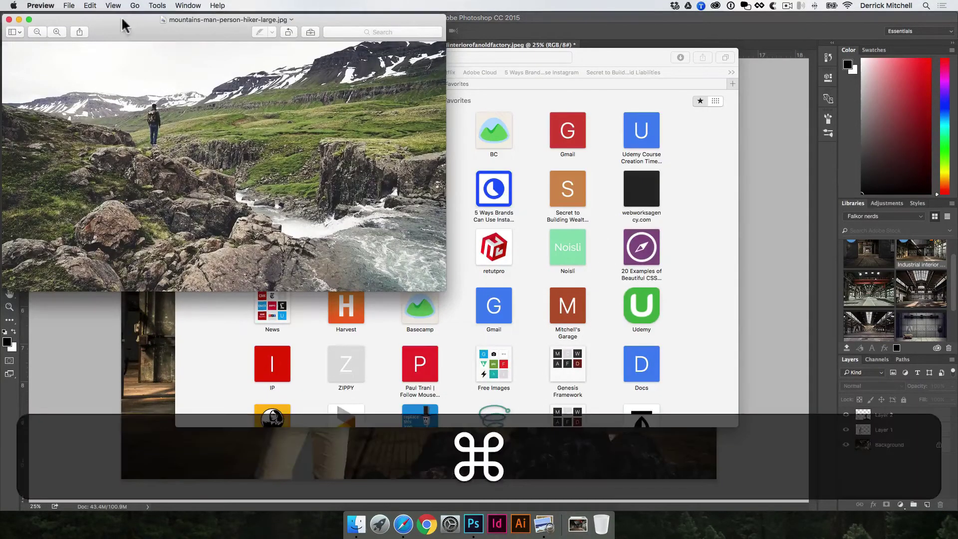
key("super+w")
left_click(161, 306)
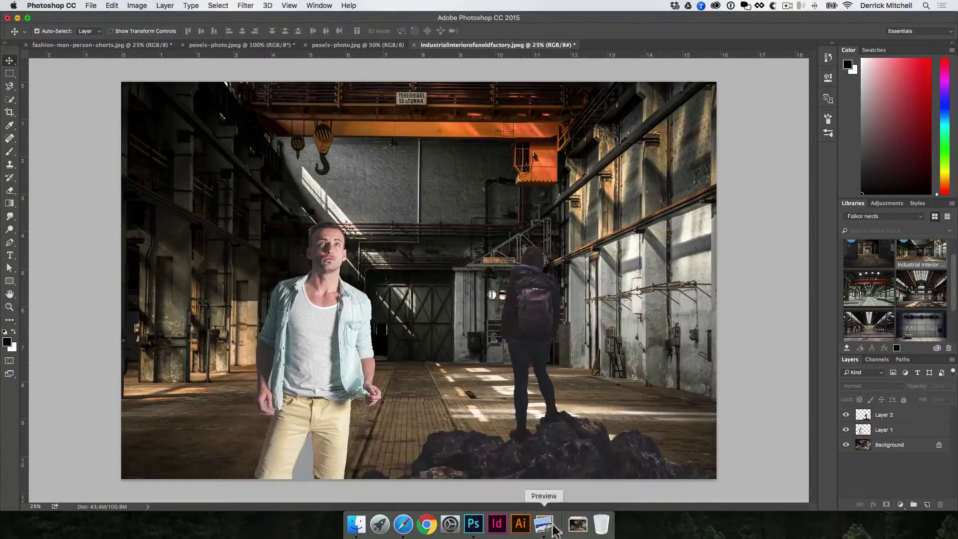
left_click(577, 524)
left_click_drag(578, 488, 487, 309)
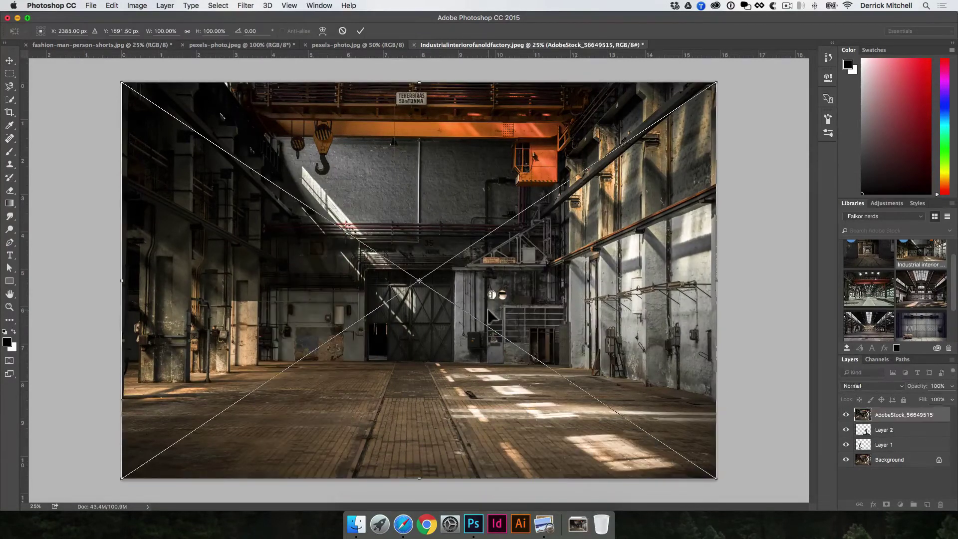
key("Return")
key("BackSpace")
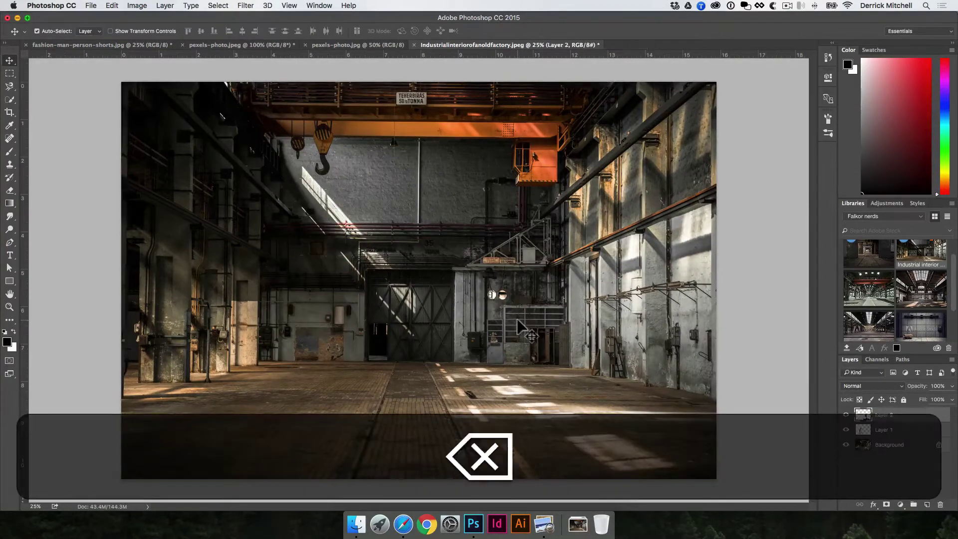
left_click(601, 524)
Step: Place mountains-man-person-hiker-large.jpg in the factory composition, scaled proportionally from its center to about 170% to cover the canvas
left_click(577, 523)
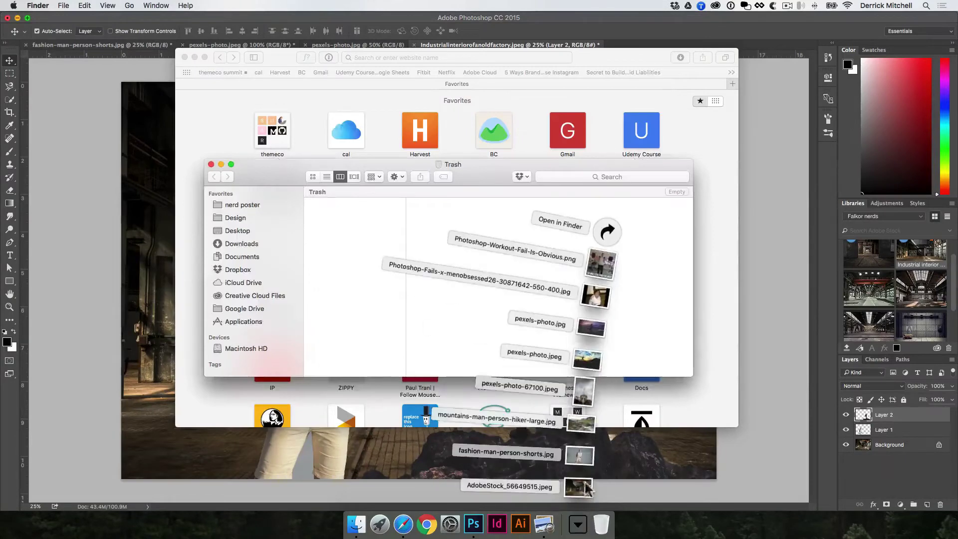
left_click_drag(582, 427, 142, 288)
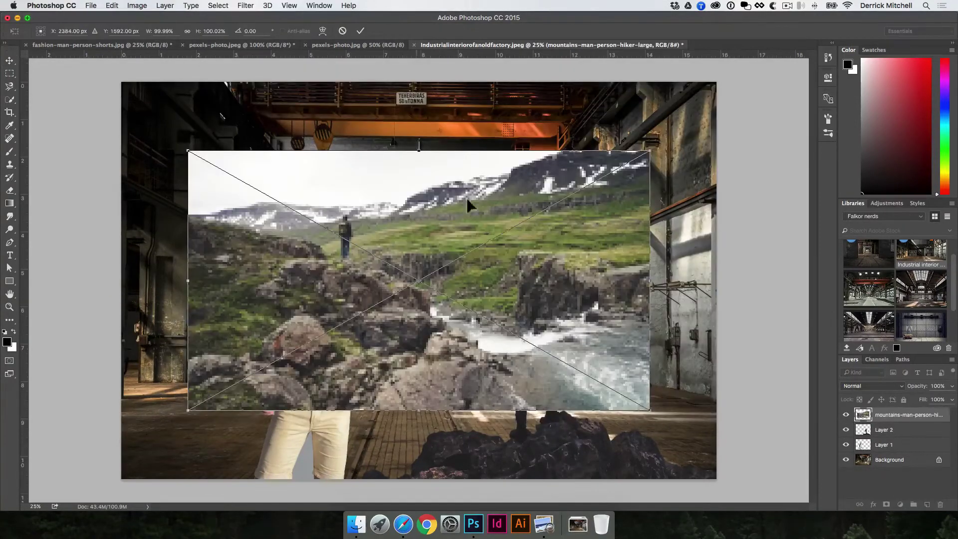
left_click_drag(650, 150, 805, 47)
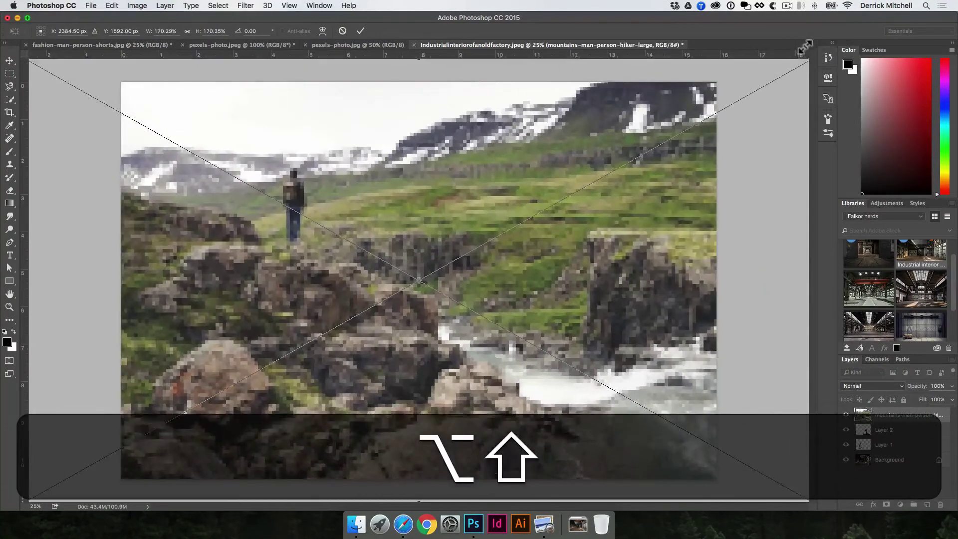
key("v")
Step: Move the mountain photo layer below Layer 2 and select the hiker standing on the dark rocks
left_click_drag(906, 419, 902, 437)
key("v")
left_click(526, 291)
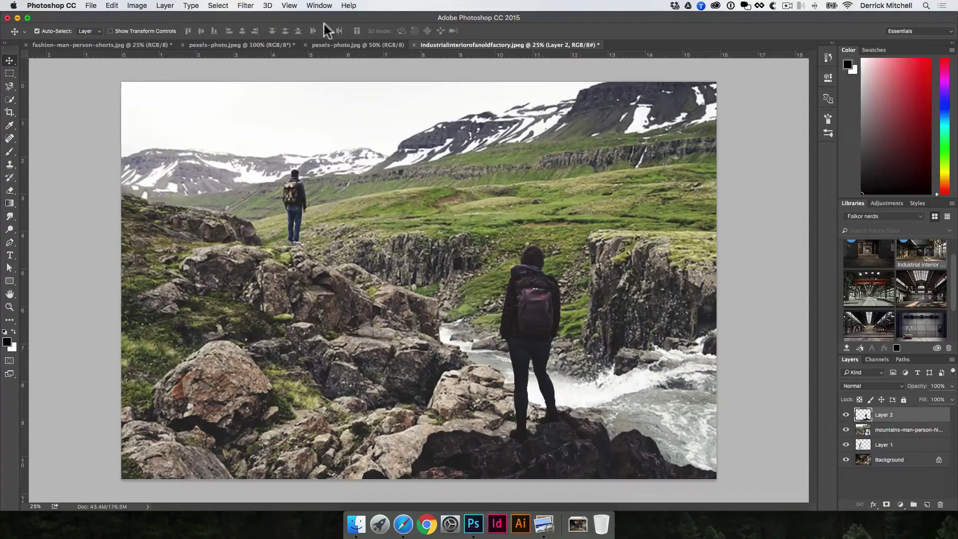
Step: Clear the hiker selection in pexels-photo.jpg, and open IMG_7309.JPG in Photoshop
left_click(345, 45)
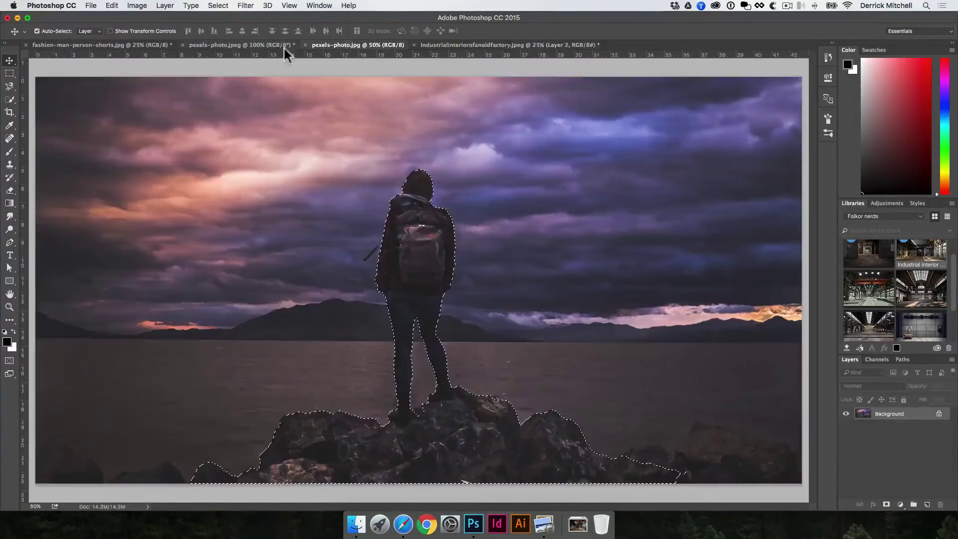
key("super+d")
left_click(278, 44)
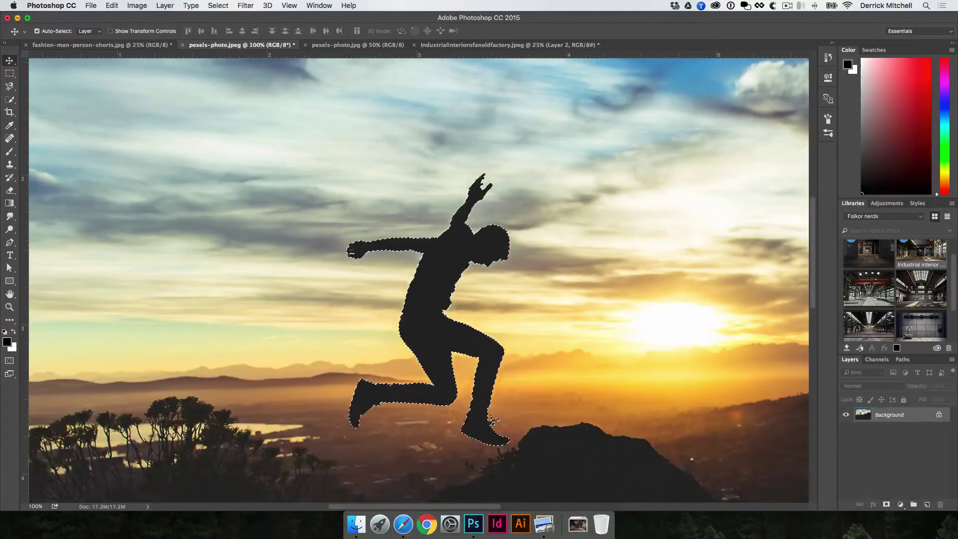
left_click_drag(374, 417, 476, 523)
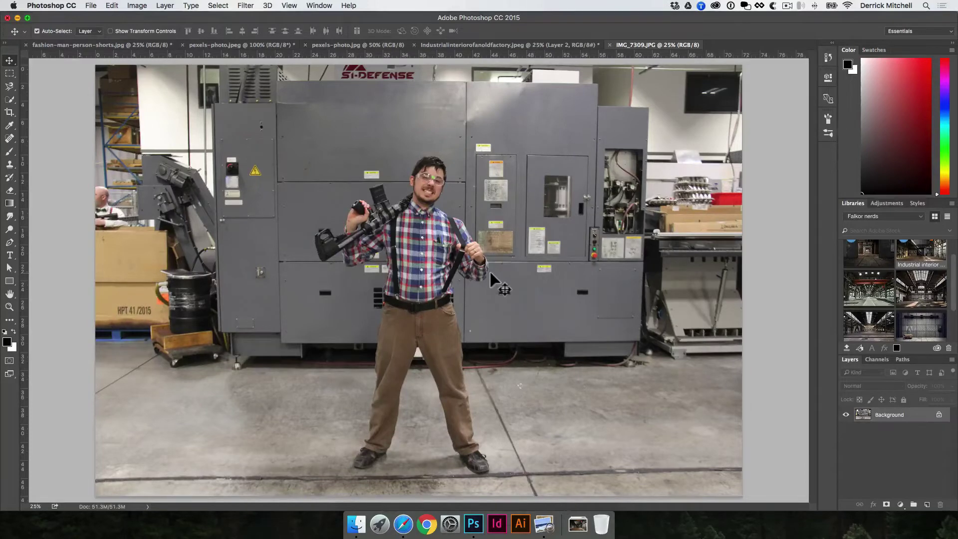
Step: Draw a closed, curved black shape of about 1586 by 1523 px beside the man with the Pen tool in Shape mode
key("p")
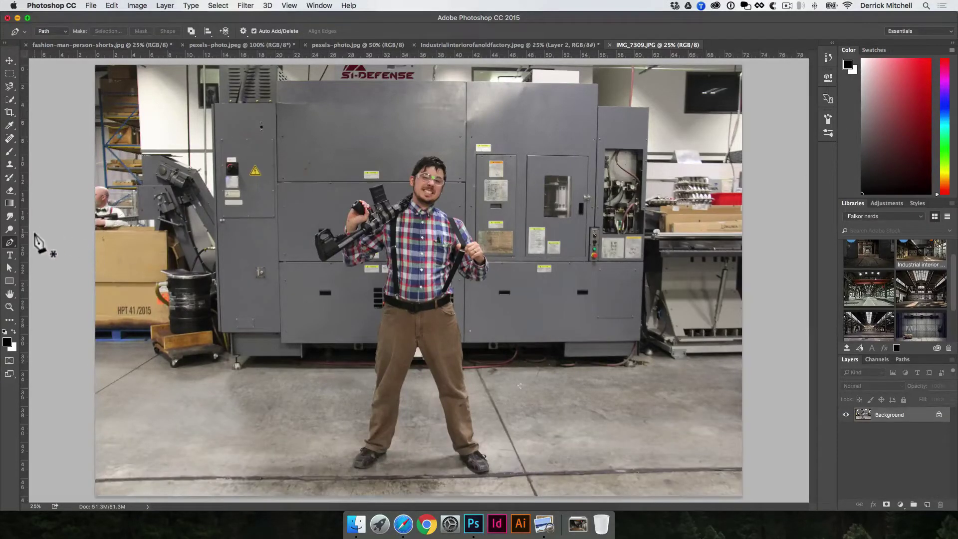
left_click(59, 32)
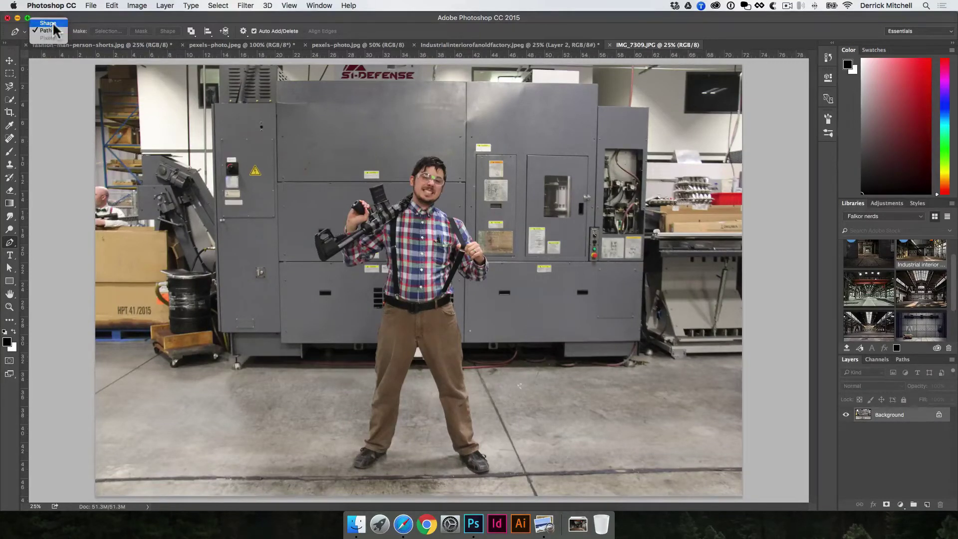
left_click(57, 30)
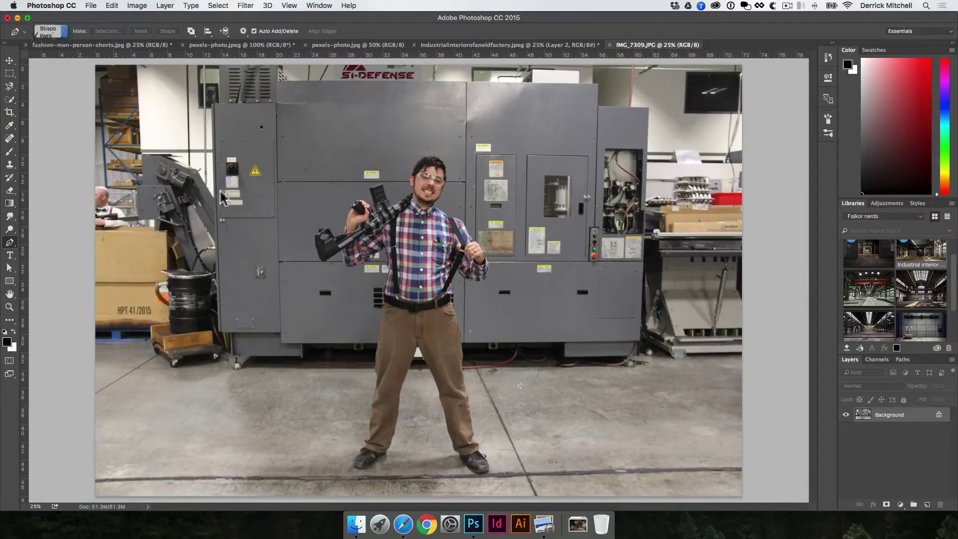
left_click(245, 192)
left_click_drag(325, 311, 318, 352)
left_click_drag(196, 360, 173, 354)
left_click_drag(131, 278, 135, 231)
left_click_drag(145, 213, 160, 199)
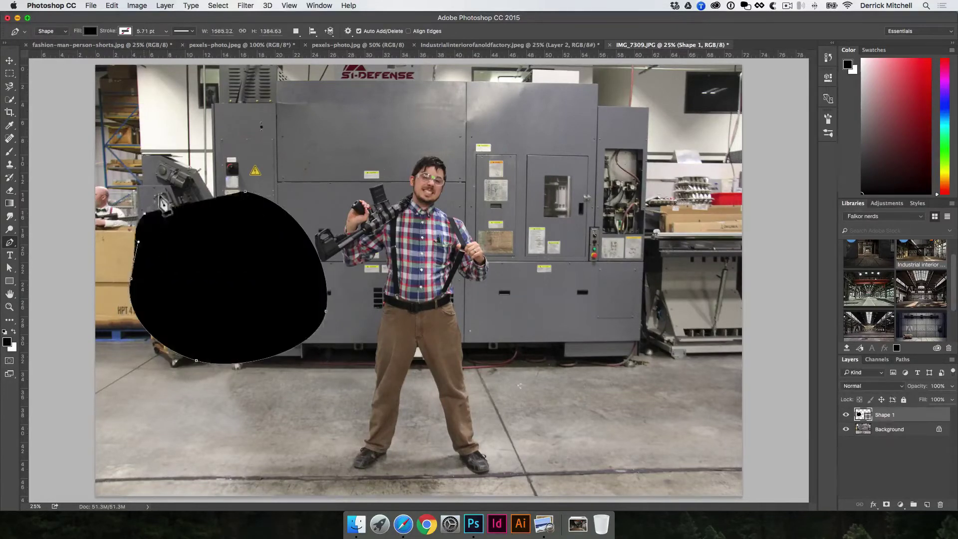
left_click_drag(209, 177, 222, 173)
left_click(244, 192)
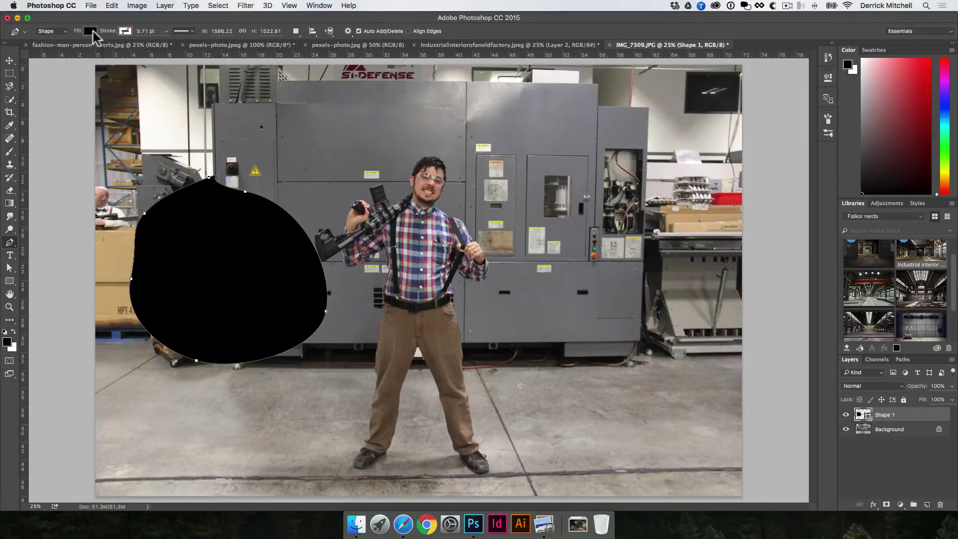
Step: Change the drawn shape's fill to bright blue and deselect the shape
left_click(90, 31)
left_click(86, 131)
left_click(88, 104)
left_click(105, 104)
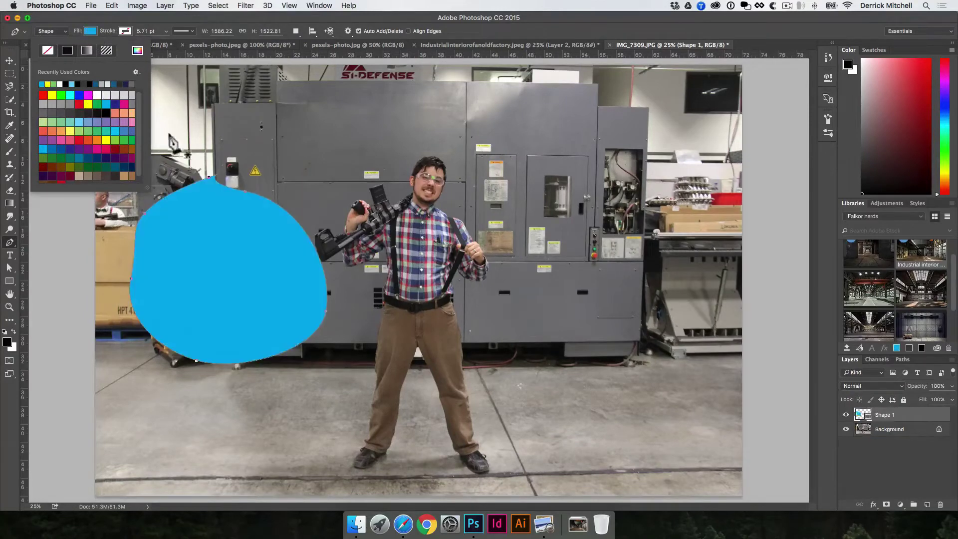
key("super+v")
key("v")
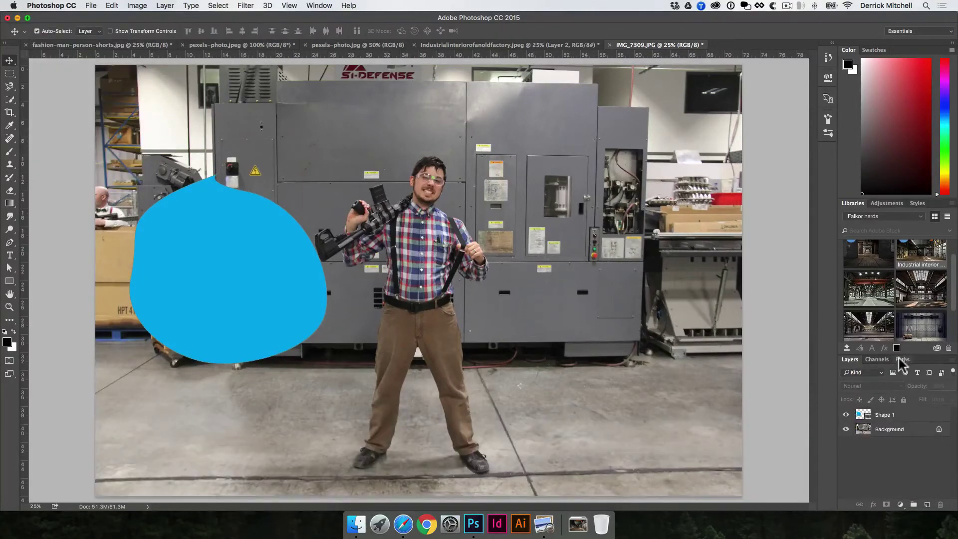
Step: Examine the document's path list with the blue shape selected and with it deselected
left_click(903, 359)
left_click(263, 297)
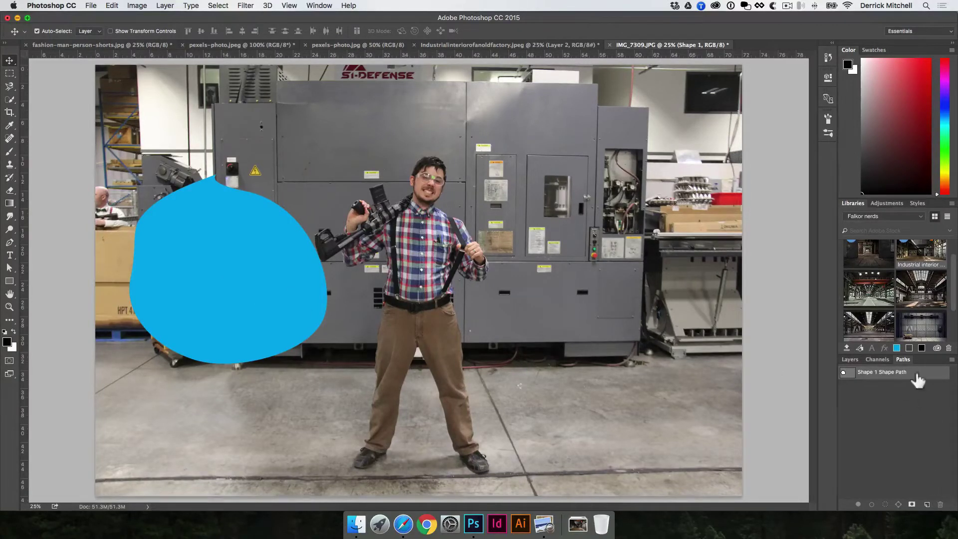
key("v")
left_click(636, 317)
key("v")
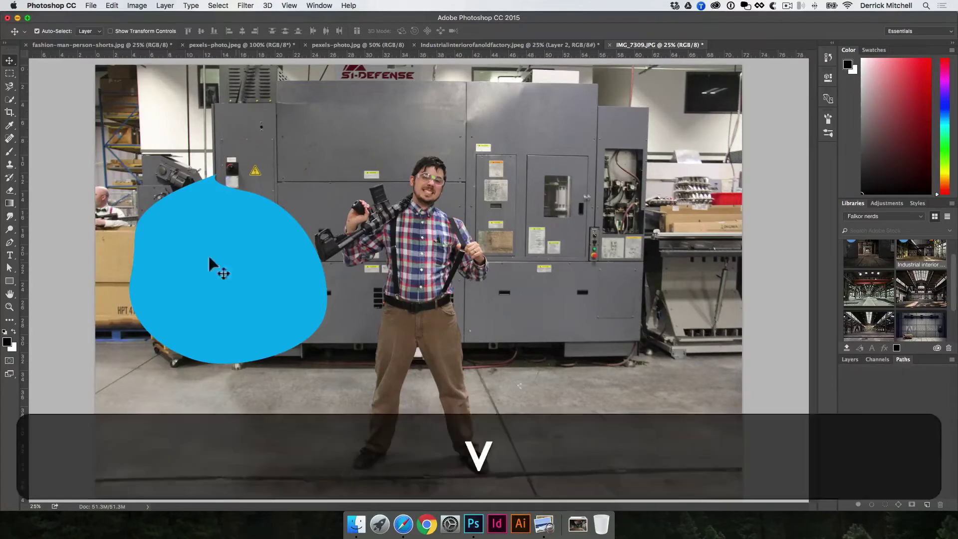
Step: Delete the blue shape from IMG_7309.JPG and return to the layer list
left_click_drag(203, 261, 274, 256)
key("BackSpace")
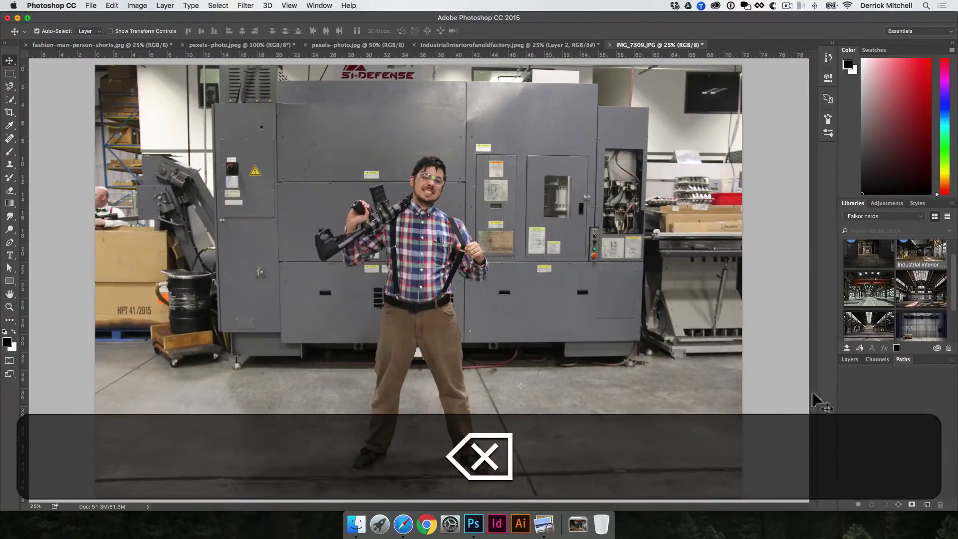
left_click(849, 359)
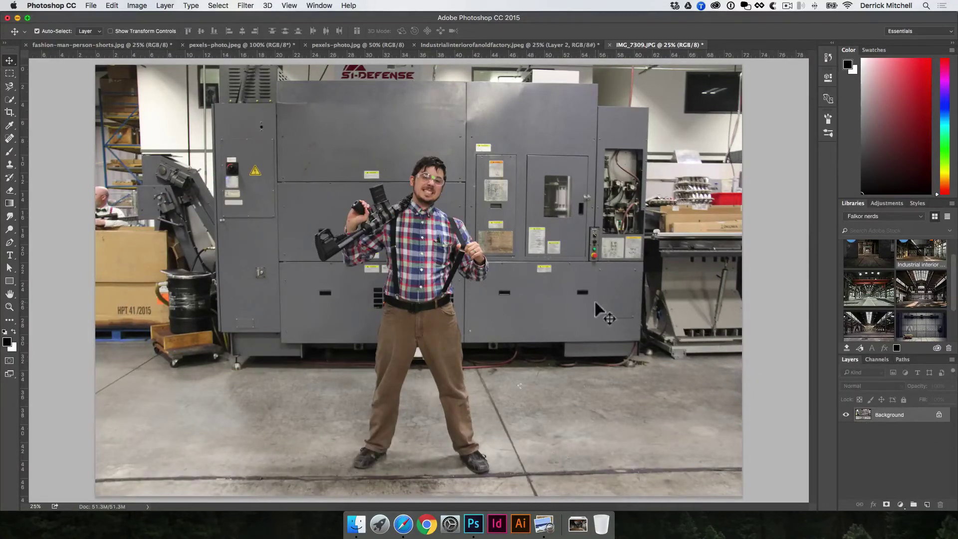
Step: Switch the Pen tool to Path mode and draw a closed, curved path over the machine beside the man
key("p")
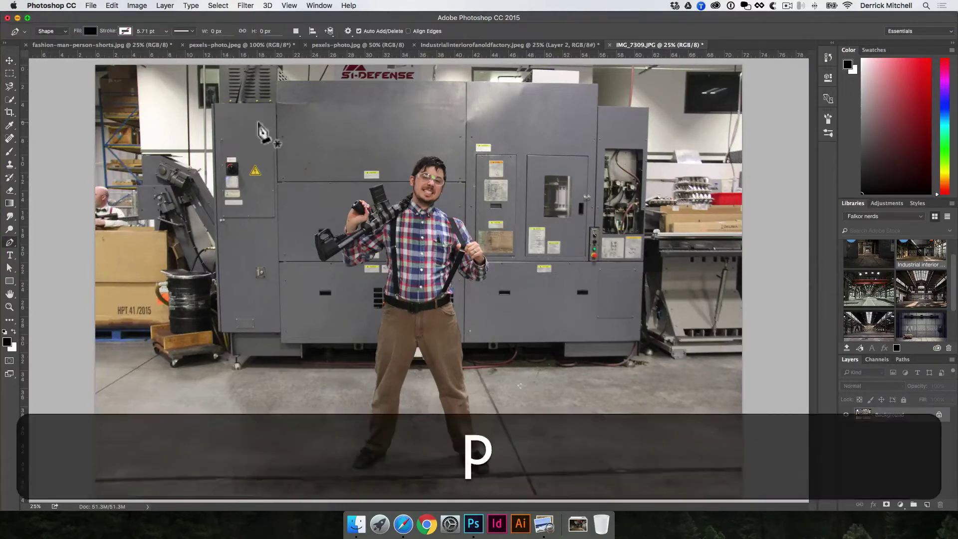
left_click(66, 32)
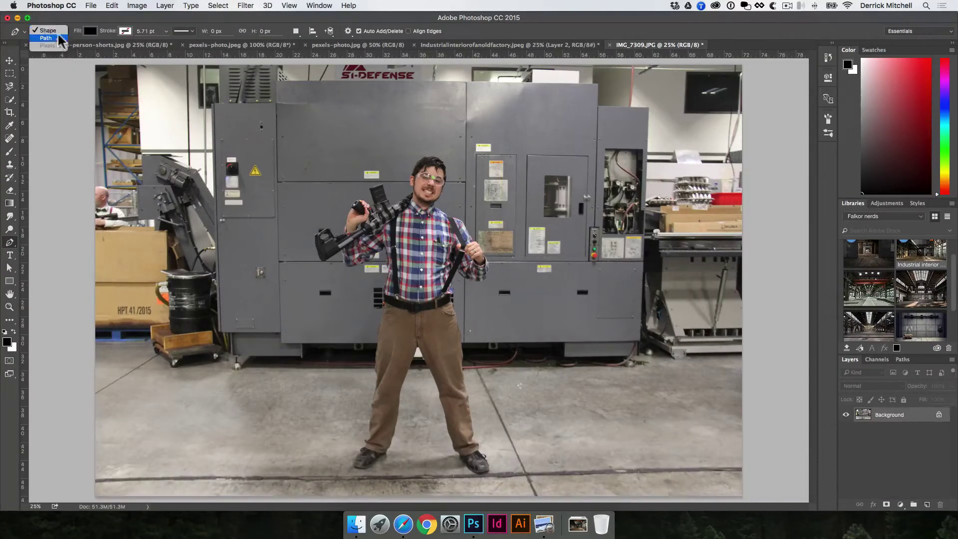
left_click(56, 39)
left_click_drag(174, 213, 203, 175)
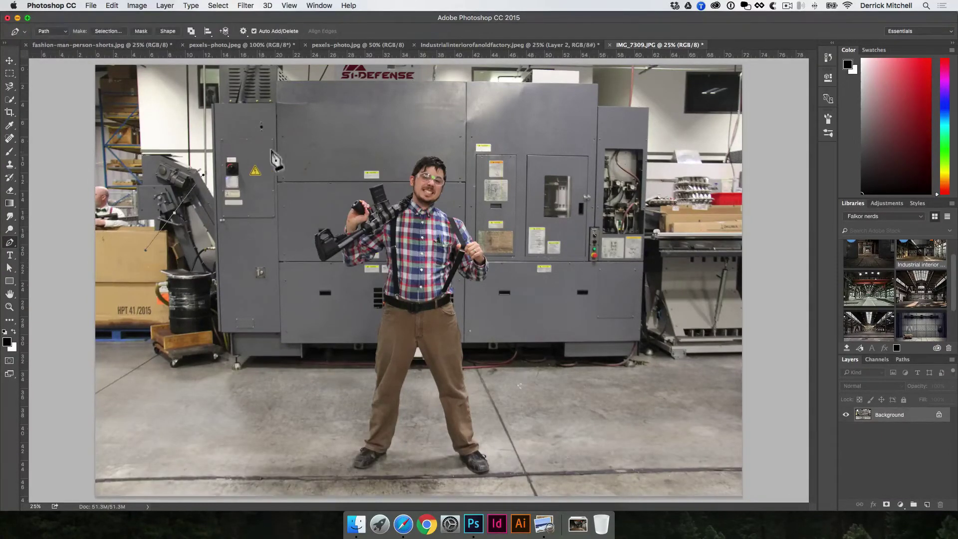
left_click_drag(270, 150, 291, 152)
left_click(357, 267)
left_click(311, 340)
left_click(227, 334)
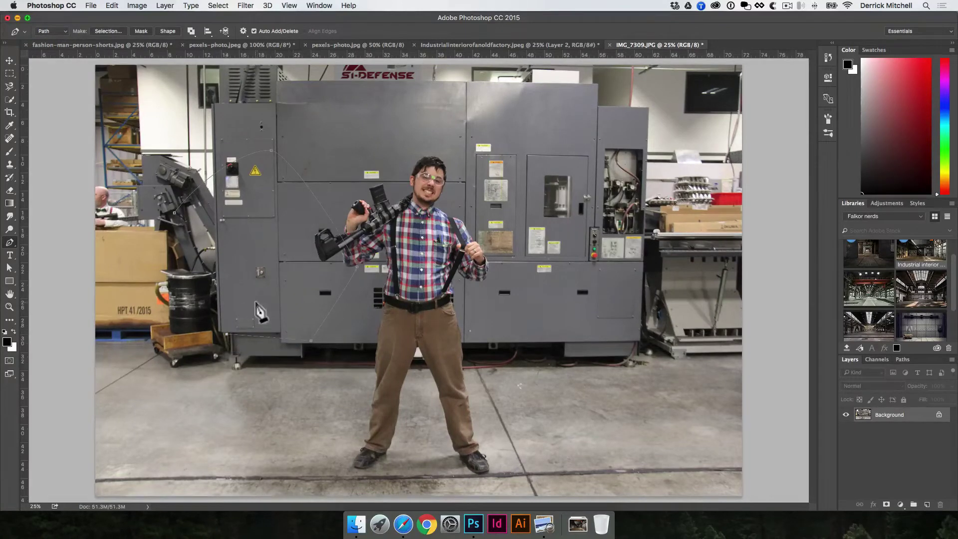
left_click(159, 304)
left_click_drag(160, 304, 122, 342)
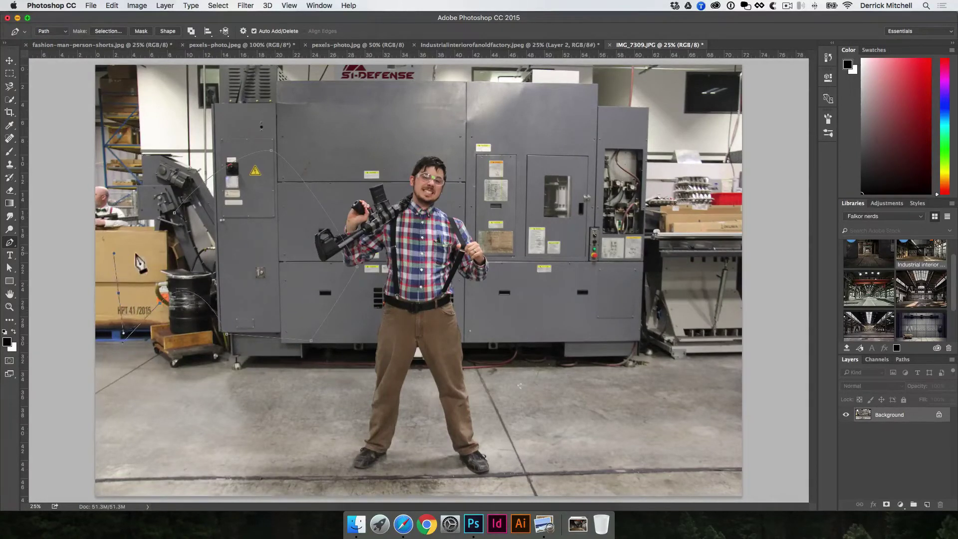
left_click_drag(152, 250, 166, 246)
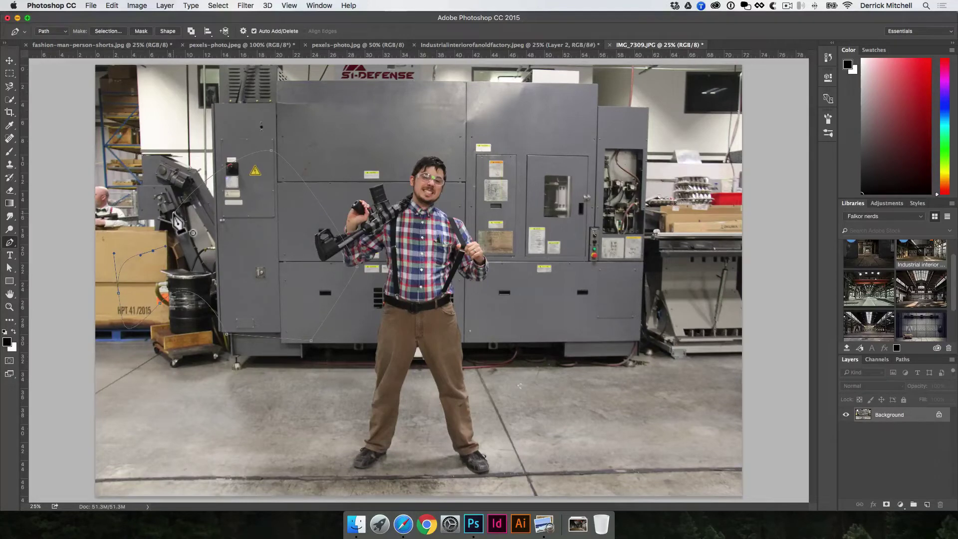
Step: Open the document's path list and load the Work Path as a selection
key("super")
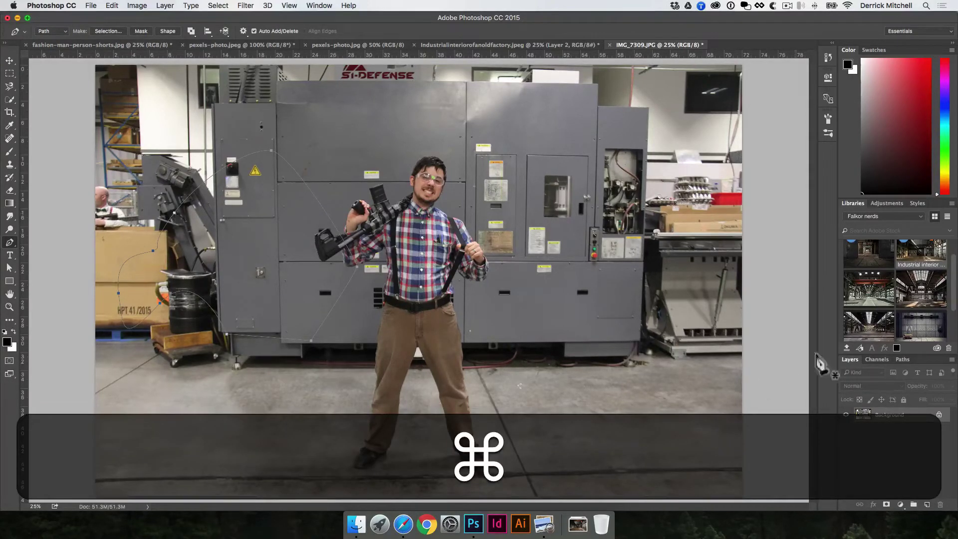
left_click(903, 359)
key("super")
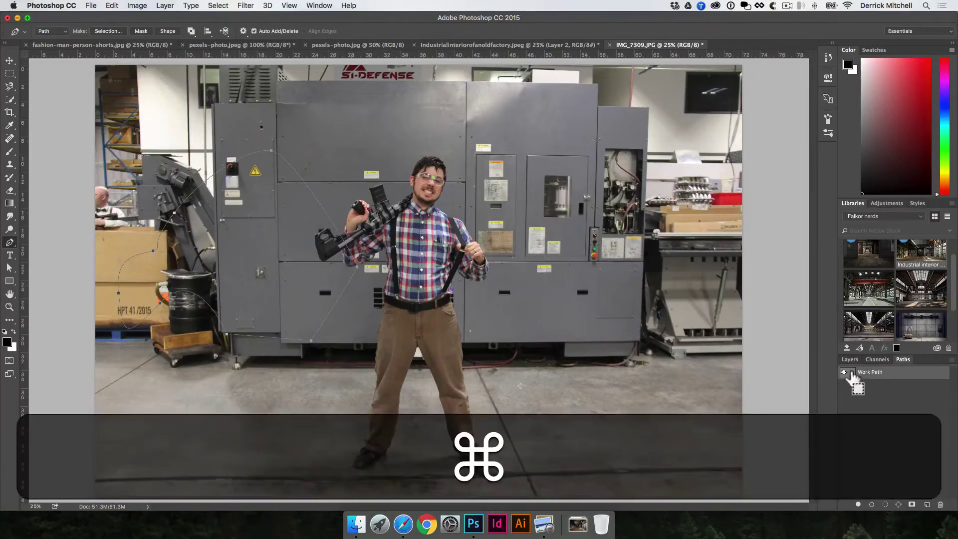
left_click(848, 373, "super")
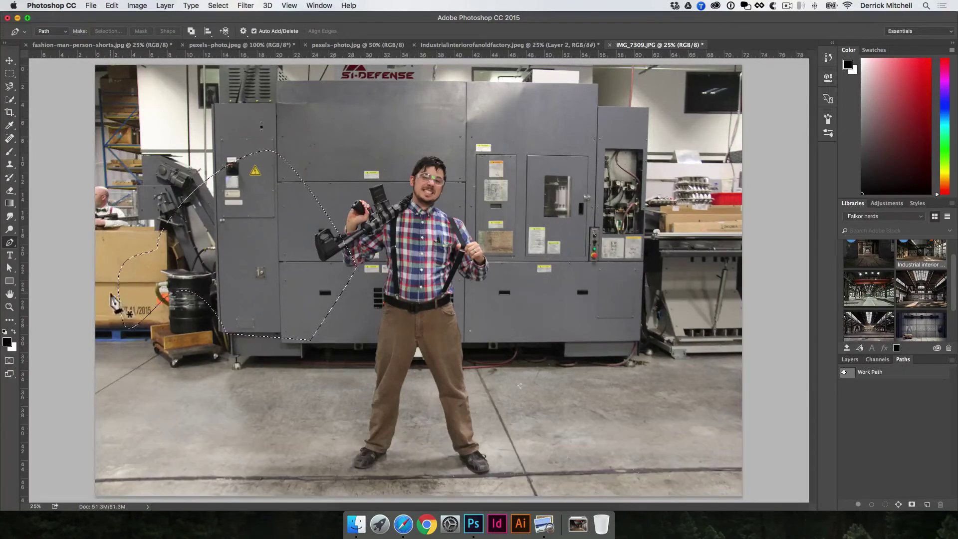
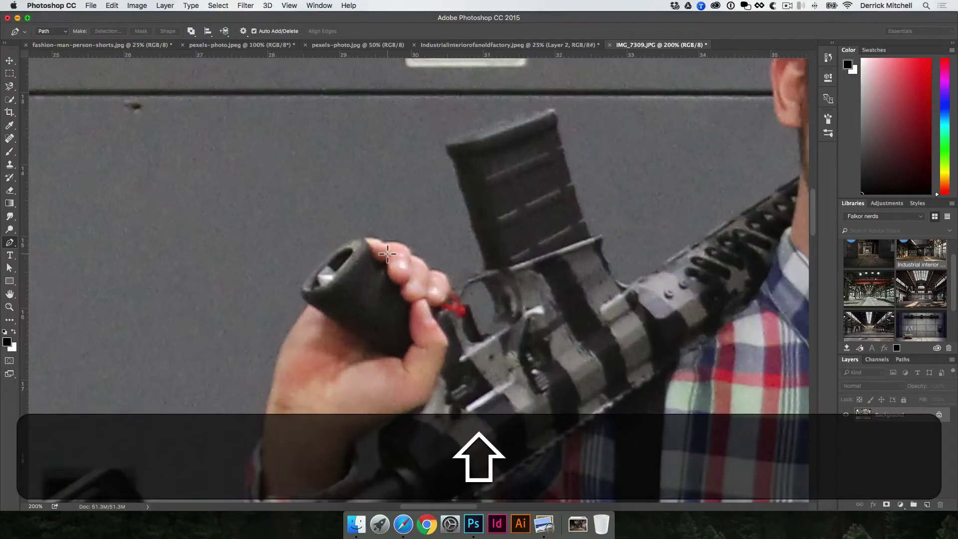
Step: Start a new path at the rifle grip and trace it around the tops of the man's fingers, redoing the misplaced curve
left_click(363, 240)
left_click_drag(382, 197, 382, 197)
left_click_drag(386, 243, 375, 211)
key("super+z")
left_click(386, 243)
left_click_drag(409, 254, 450, 296)
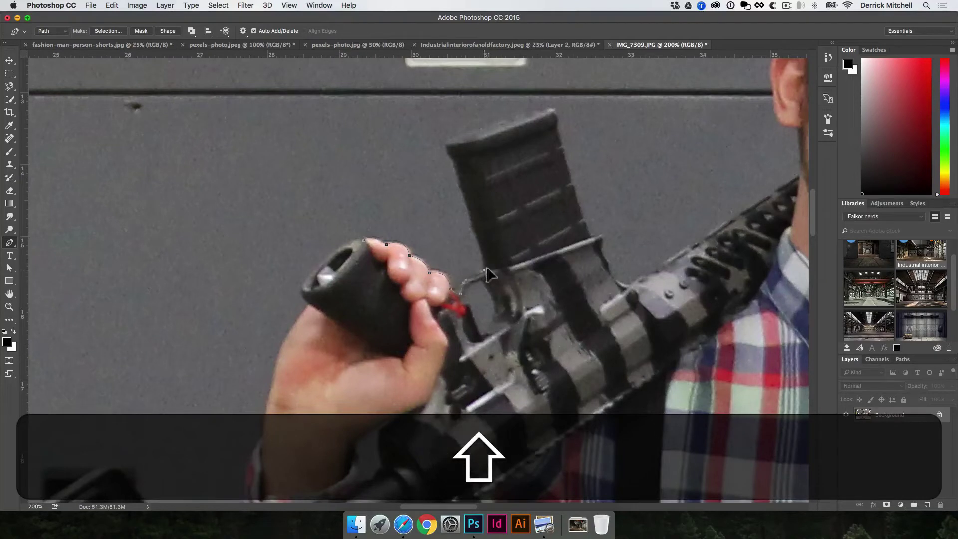
Step: Continue the path up the near edge of the rifle magazine, across its top and onto its far edge
left_click_drag(484, 270, 483, 253)
left_click(470, 219)
left_click(456, 170)
left_click(449, 154)
left_click(444, 141)
left_click(555, 114)
left_click(556, 124)
left_click(561, 141)
left_click(568, 170)
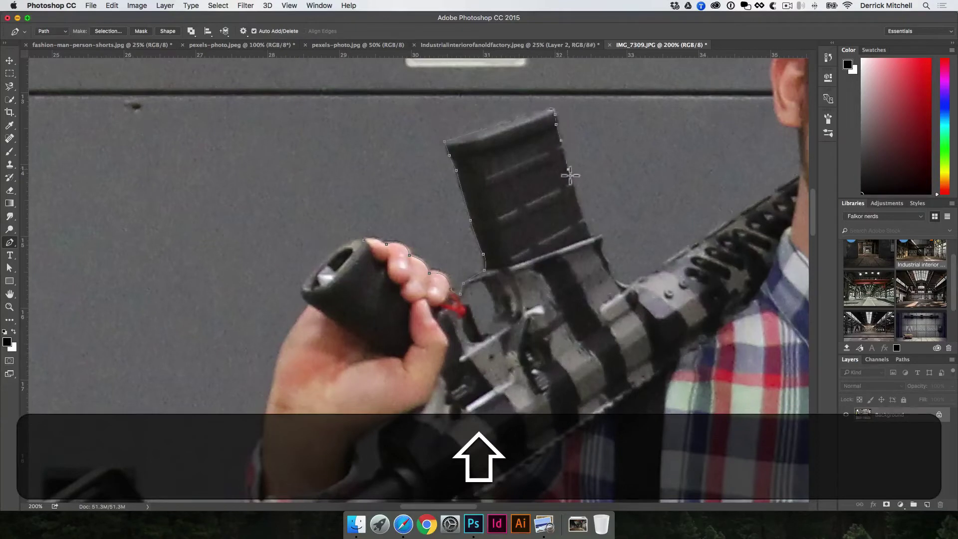
Step: Trace the path down the rest of the magazine, over the receiver and along the barrel to the man's neck
left_click(584, 221)
left_click(601, 245)
left_click(598, 252)
left_click_drag(612, 275, 636, 285)
left_click_drag(801, 176, 738, 235)
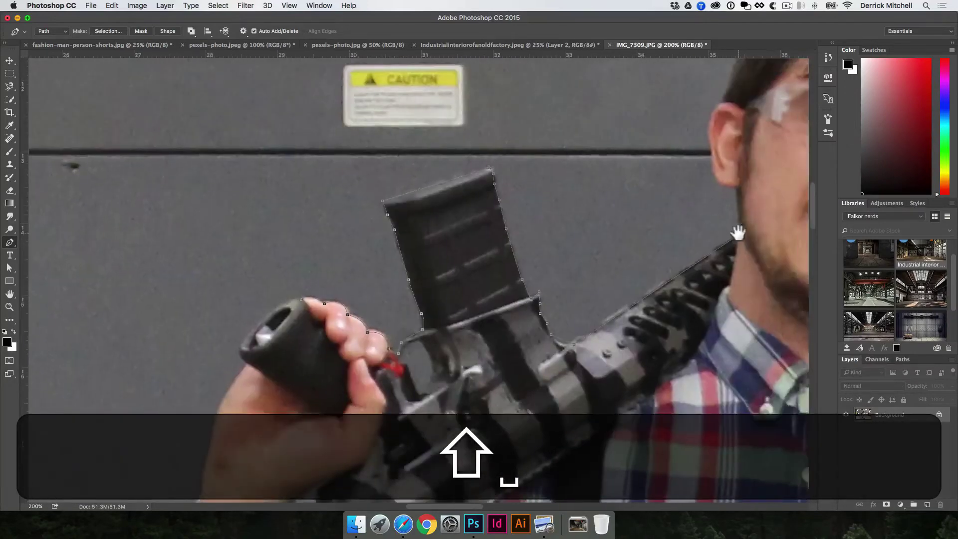
Step: Extend the path from the barrel up the jaw to the earlobe and around the ear to the hairline
left_click(737, 184, "super")
left_click_drag(659, 220, 557, 251)
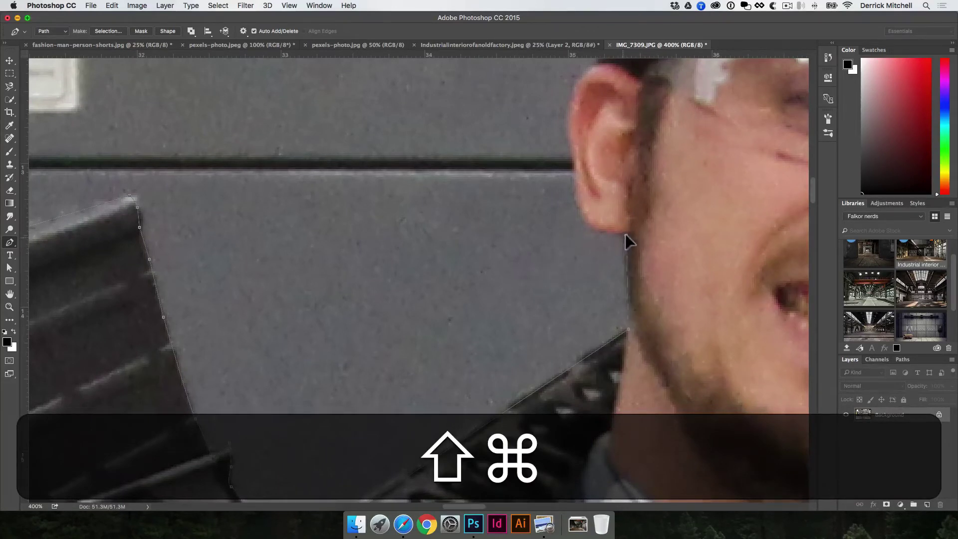
left_click_drag(625, 234, 629, 231)
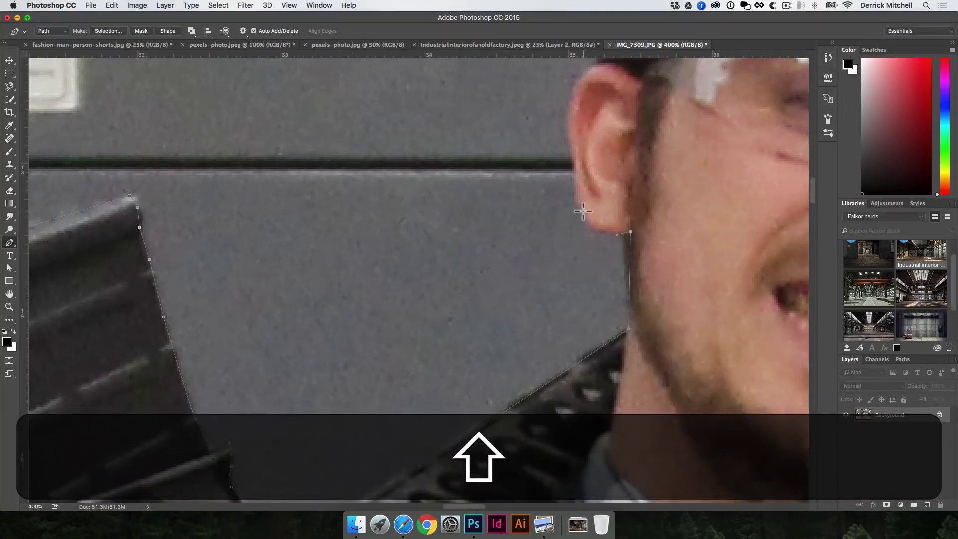
scroll(574, 135, "up", 4)
scroll(574, 135, "right", 2)
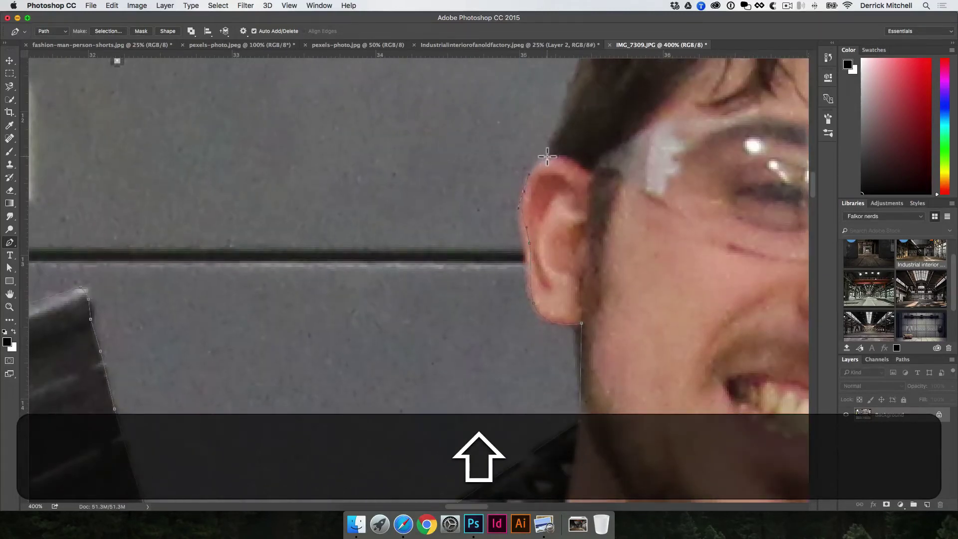
left_click_drag(550, 157, 554, 123)
Step: Trace the path up the side of the hair above the ear to the top of the head
left_click_drag(586, 173, 552, 298)
left_click(540, 213)
left_click_drag(554, 153, 519, 244)
left_click_drag(529, 225, 533, 217)
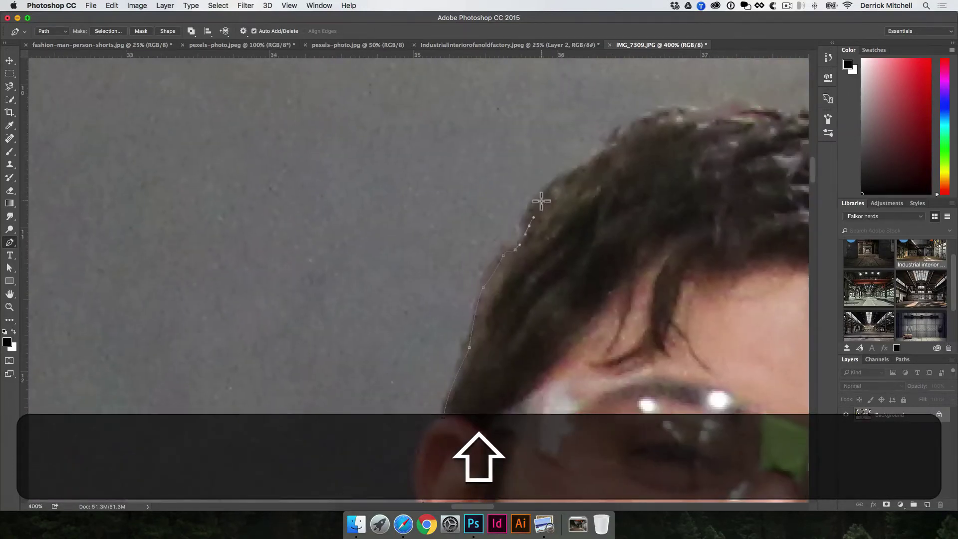
left_click(603, 159)
left_click(619, 139)
left_click(648, 124)
left_click_drag(652, 132, 455, 228)
left_click(491, 212)
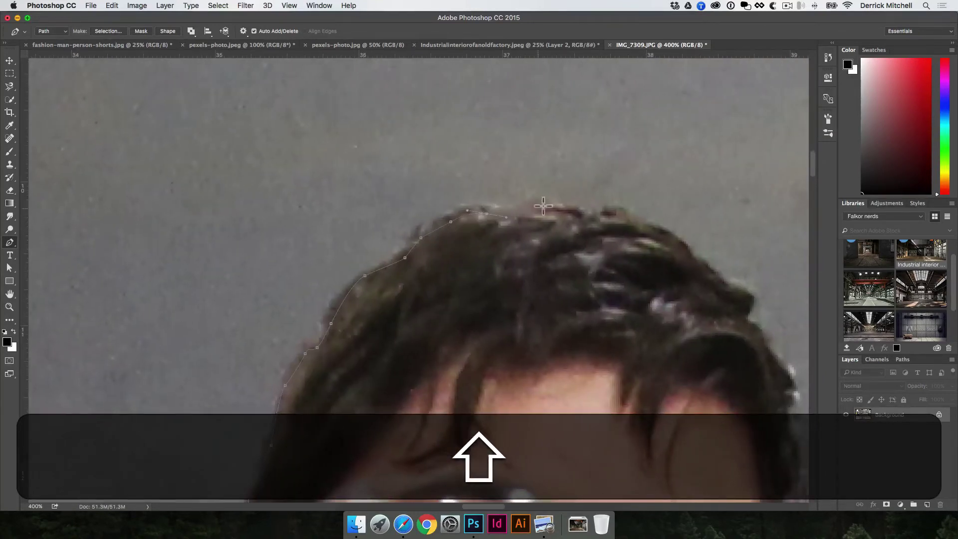
Step: Continue the path with closely spaced anchors across the top of the hair to the protruding tuft on the far side
left_click(549, 204)
left_click(581, 212)
left_click(597, 219)
left_click(628, 216)
left_click(652, 225)
left_click(685, 238)
left_click(694, 252)
left_click(704, 266)
left_click(716, 279)
left_click(748, 299)
Step: Carry the path down past the hair tuft and refine the anchor placement so the outline follows the tuft
left_click_drag(746, 320, 671, 285)
left_click(687, 301)
left_click(694, 328)
left_click_drag(698, 313, 641, 284)
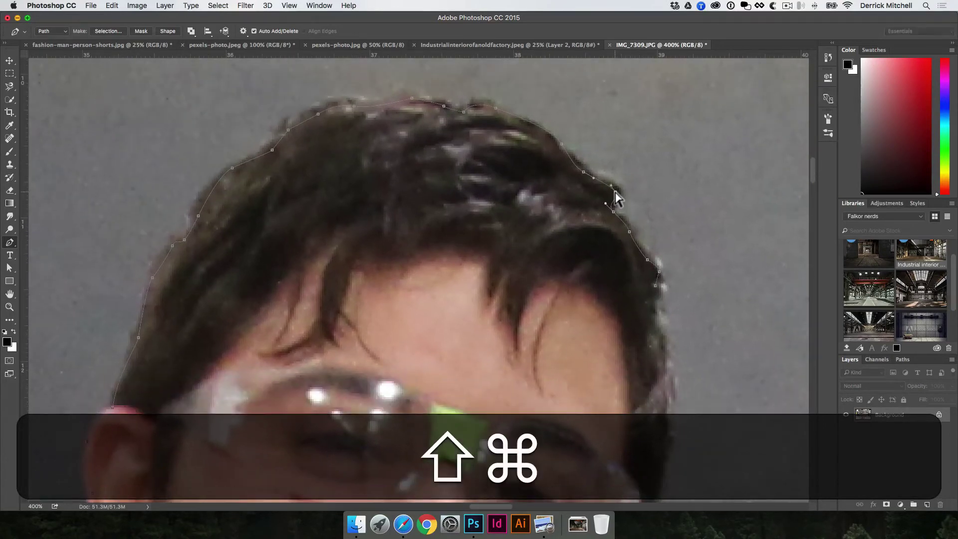
left_click_drag(614, 191, 591, 178)
left_click(655, 285, "super")
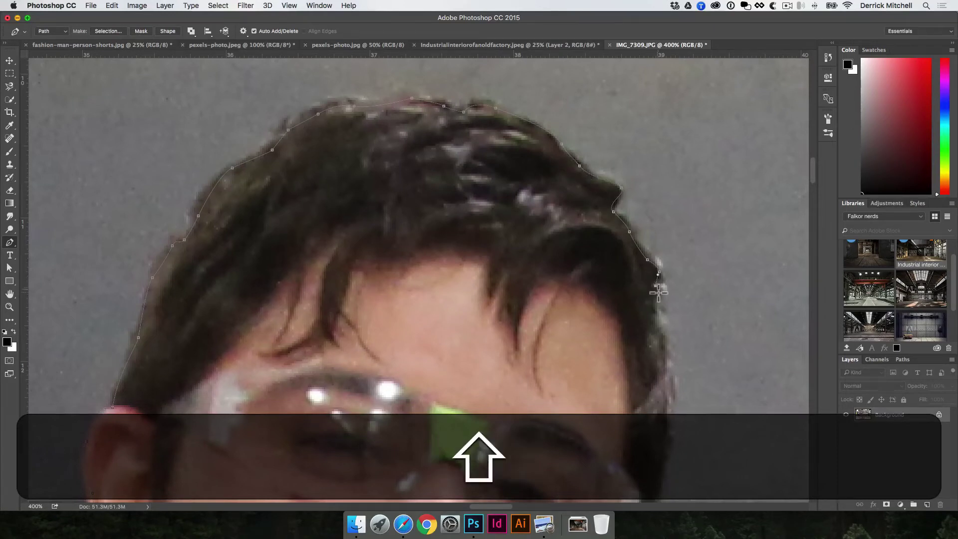
Step: Extend the path down the far side of the hair to the sideburn beside the safety glasses
left_click(655, 286)
left_click_drag(657, 309, 658, 319)
left_click_drag(635, 272, 617, 141)
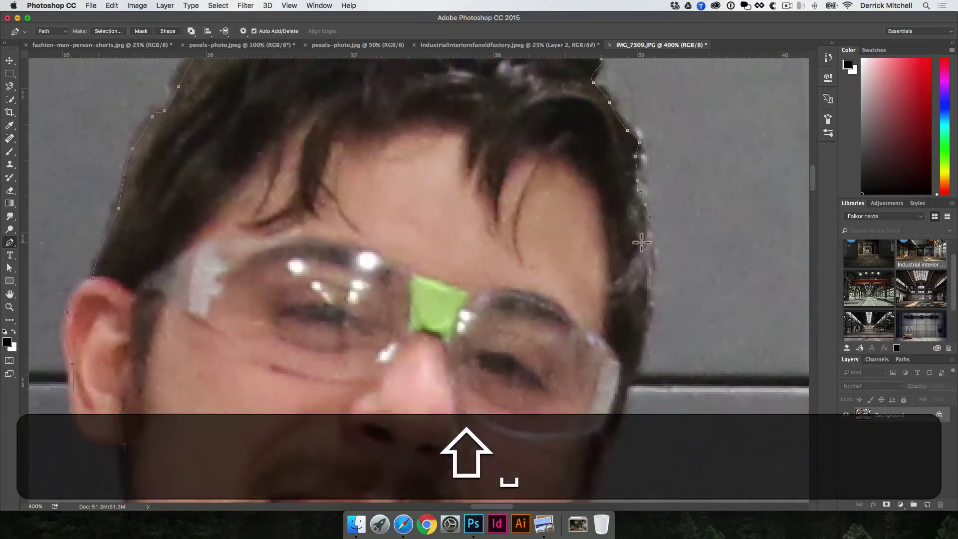
left_click_drag(652, 314, 631, 278)
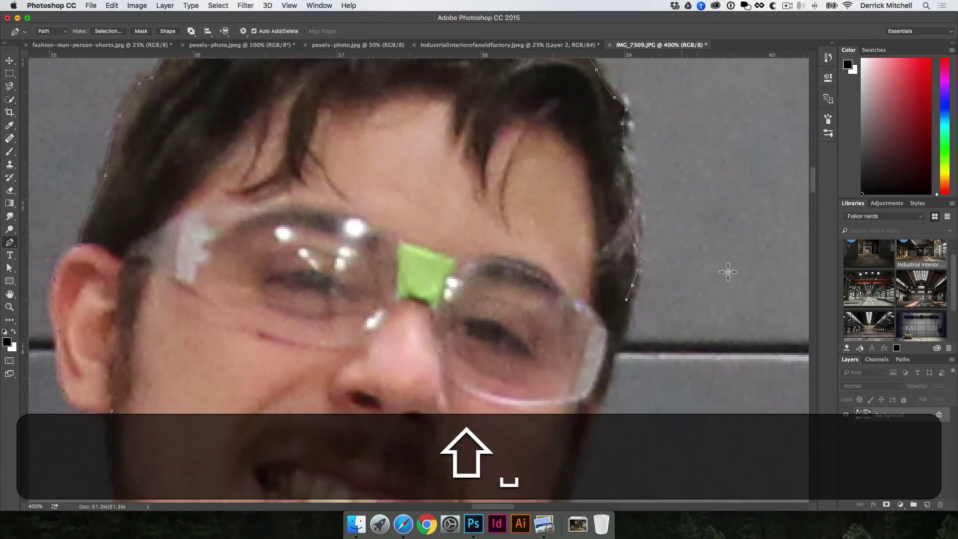
Step: Leave the Pen tool, reselect the Work Path in the path list and resume the path from its last anchor with the Pen tool
key("shift+super+v")
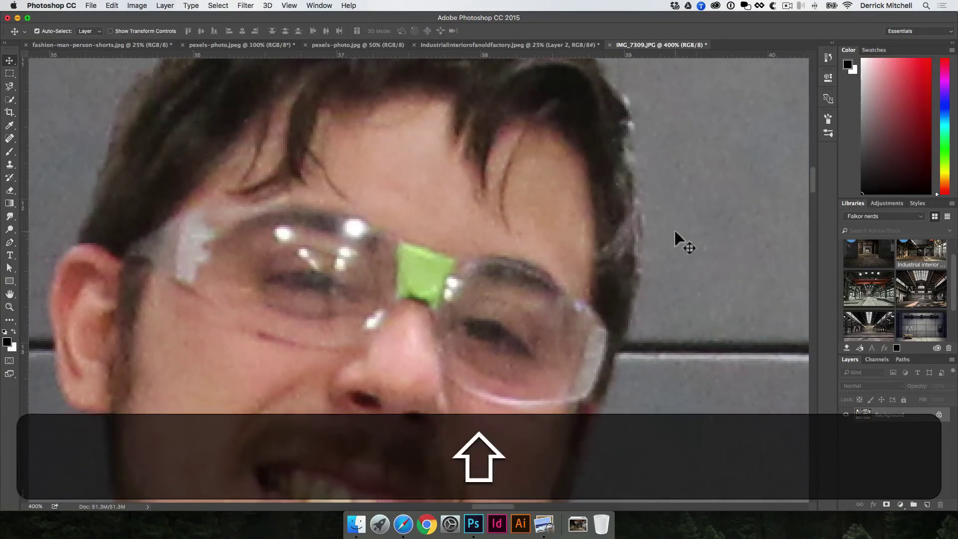
left_click(903, 359)
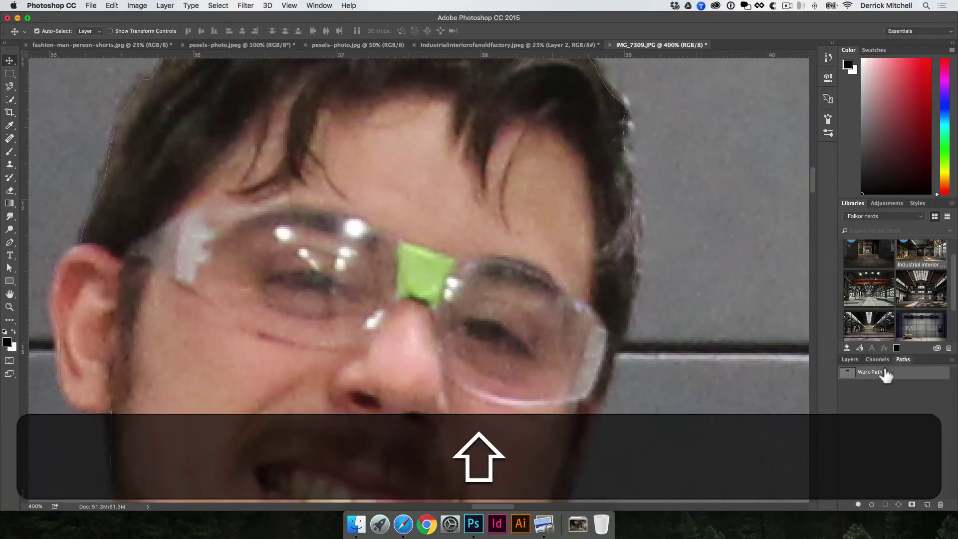
key("shift+p")
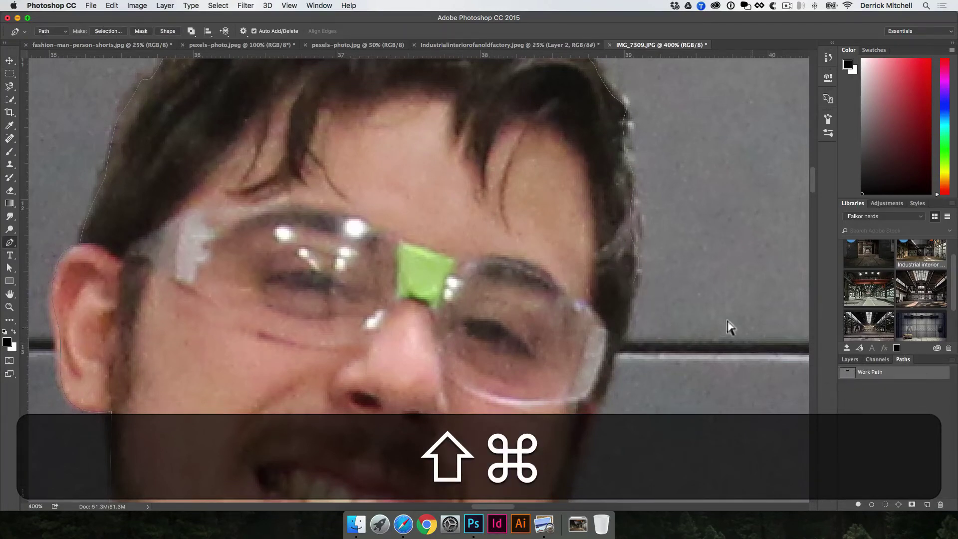
left_click(632, 285, "shift")
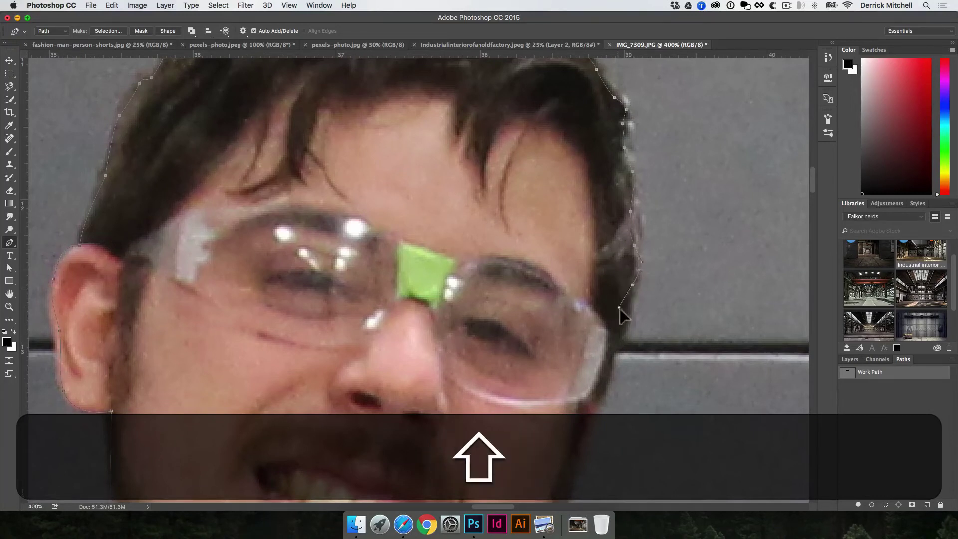
Step: Continue the path from the sideburn past the glasses and down the side of the cheek
left_click_drag(625, 328, 625, 331)
left_click_drag(609, 372, 682, 278)
left_click_drag(642, 359, 641, 274)
left_click(639, 318, "shift")
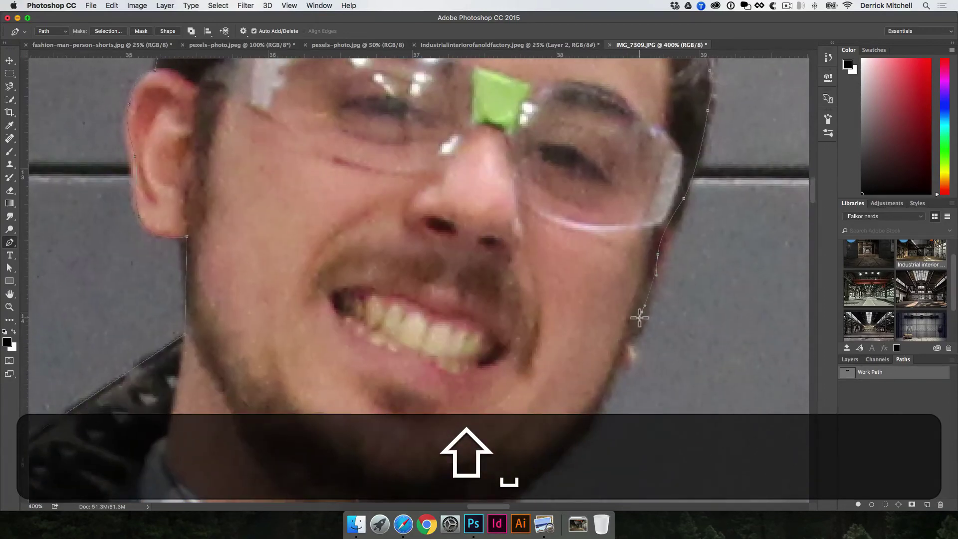
Step: Trace the path along the beard and jaw to the shirt collar and adjust the jaw curve to match its edge
left_click_drag(624, 367, 651, 287)
left_click_drag(627, 326, 648, 253)
left_click_drag(577, 333, 569, 343)
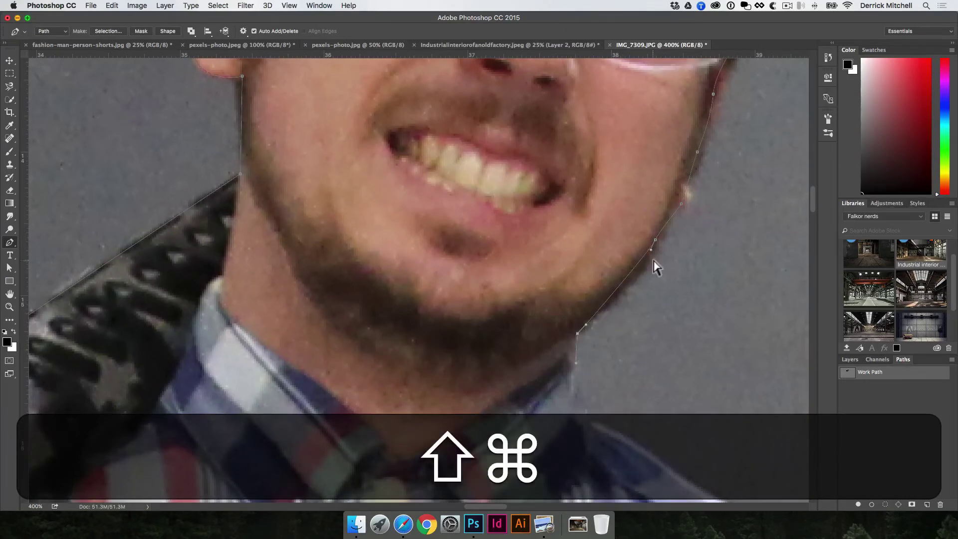
left_click_drag(655, 240, 629, 208)
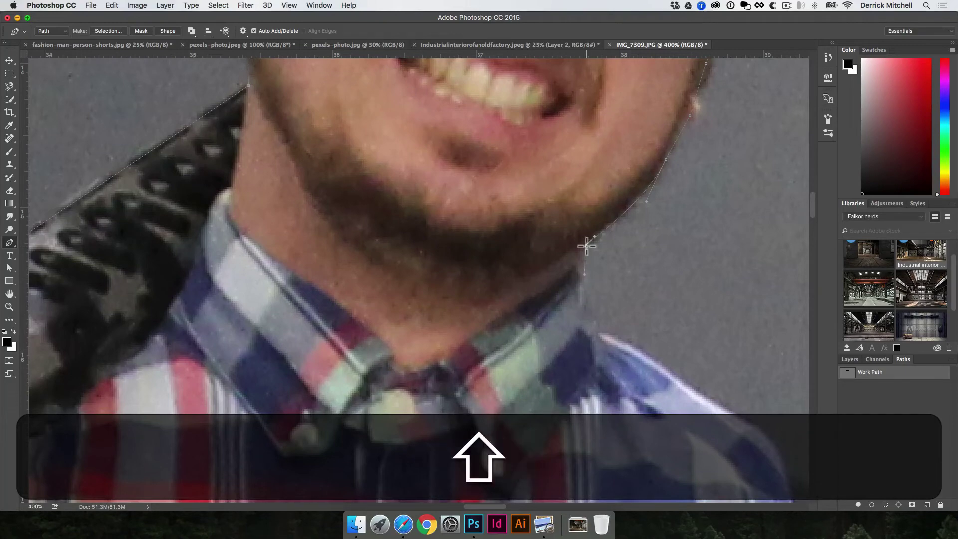
Step: Extend the path down the collar edge and along the top of the plaid shirt's shoulder
left_click(584, 283)
left_click_drag(595, 330, 613, 344)
left_click_drag(679, 380, 691, 392)
left_click_drag(668, 372, 573, 231)
left_click_drag(632, 267, 653, 282)
Step: Add demonstration curve and corner anchors on the gray wall beside the shoulder and reshape the curves by their direction handles
left_click_drag(623, 279, 479, 303)
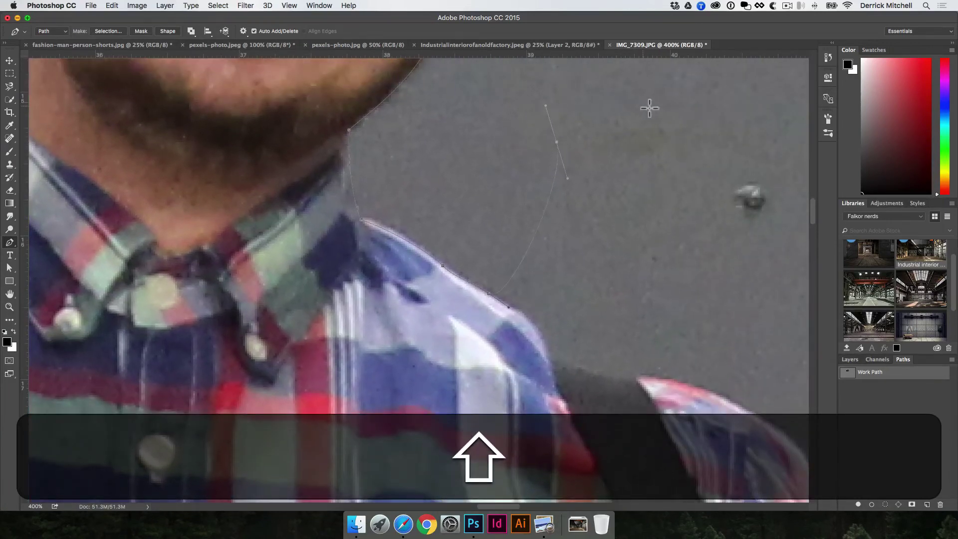
left_click_drag(651, 109, 665, 140)
left_click_drag(618, 204, 636, 238)
left_click_drag(633, 277, 617, 281)
left_click(704, 268)
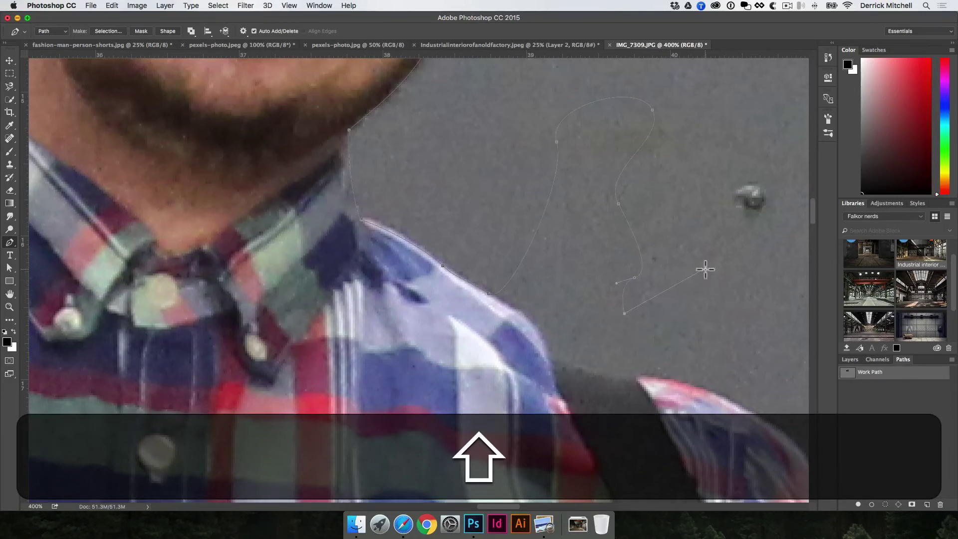
left_click(683, 358)
key("alt")
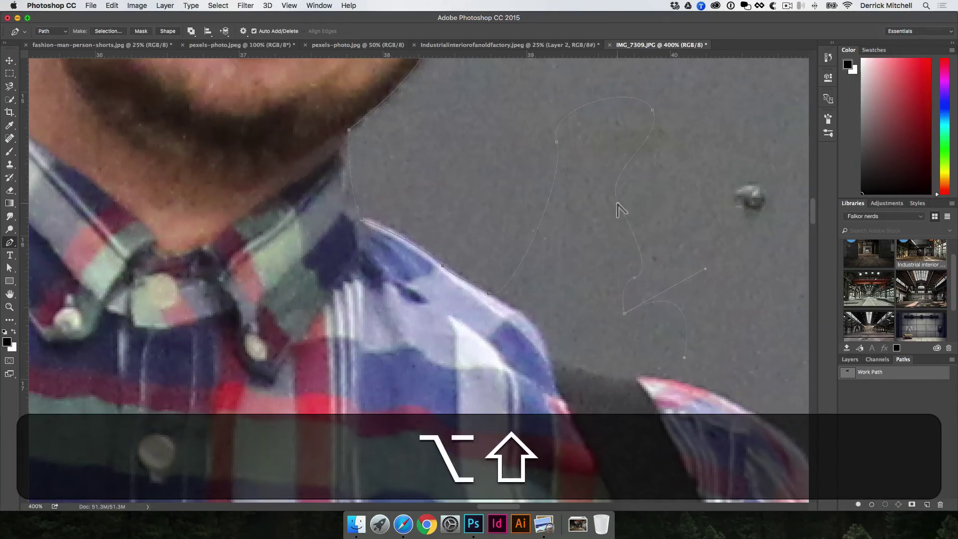
left_click_drag(617, 203, 571, 230)
Step: Delete the demonstration anchors and segments on the gray wall with the Direct Selection tool, leaving the path ending at the shoulder
key("alt+shift+a")
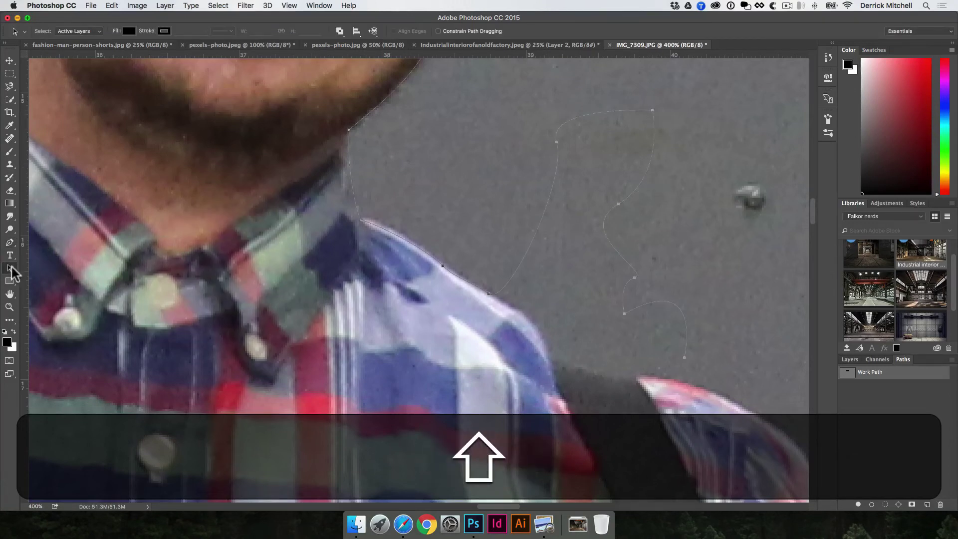
left_click(11, 270)
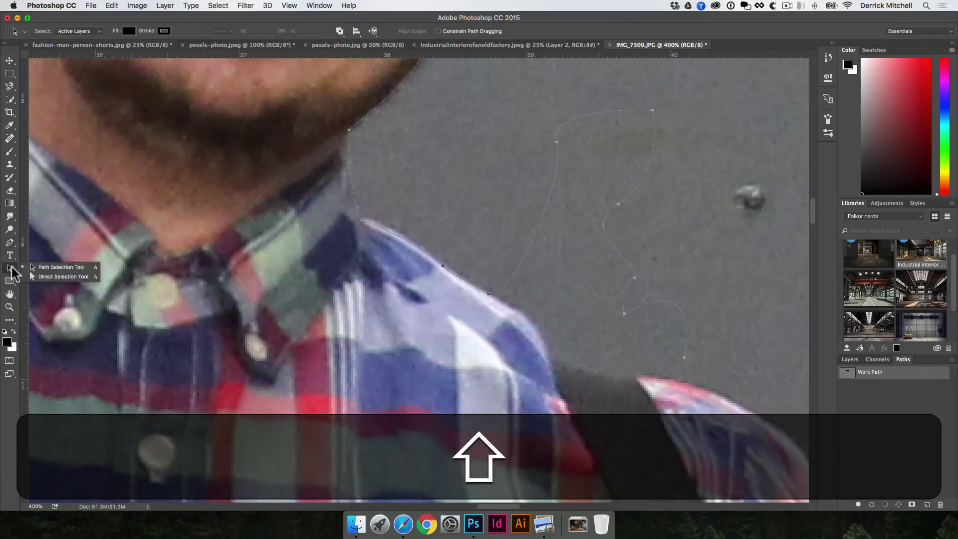
left_click(47, 276)
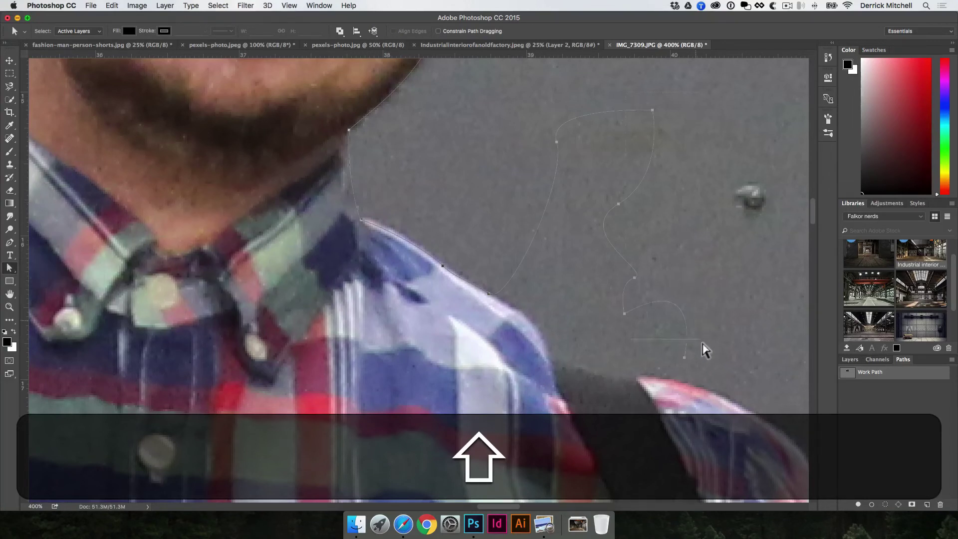
scroll(705, 358, "left", 1)
key("shift+BackSpace")
key("shift+super+z")
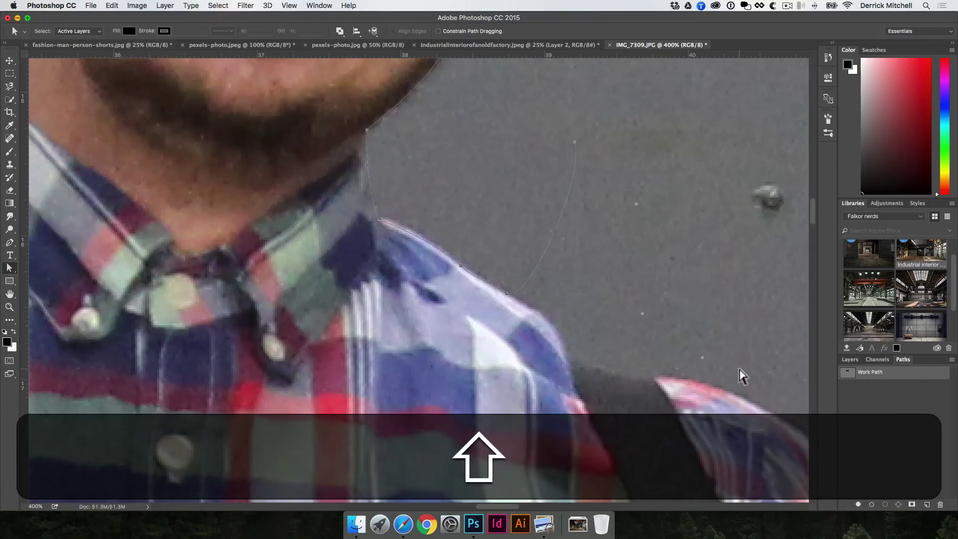
key("shift+BackSpace")
left_click_drag(565, 137, 594, 157)
key("shift+BackSpace")
Step: Resume the Pen path at its last shoulder anchor and extend it along the plaid shoulder's edge toward the suspender
key("shift+p")
scroll(594, 157, "up", 15)
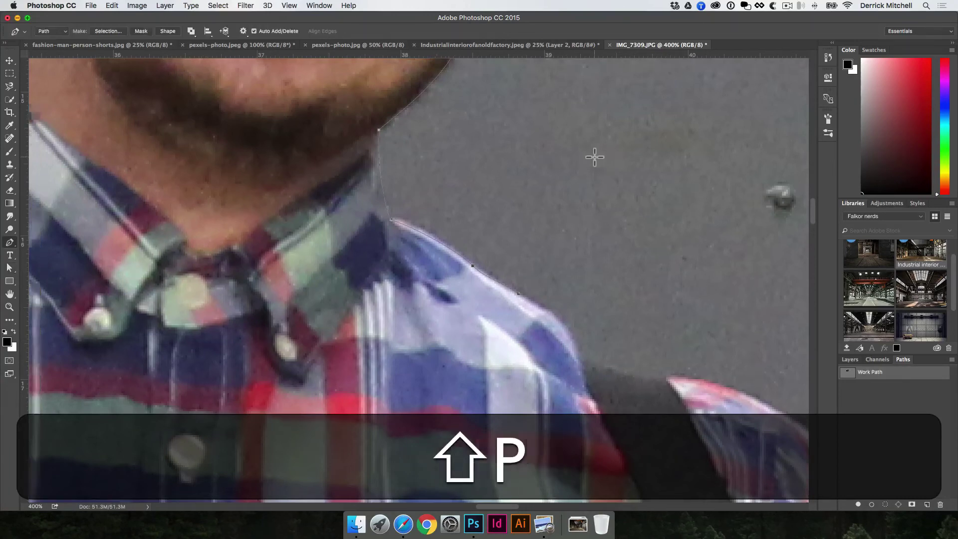
key("shift+space")
left_click_drag(590, 334, 422, 163)
scroll(421, 162, "down", 10)
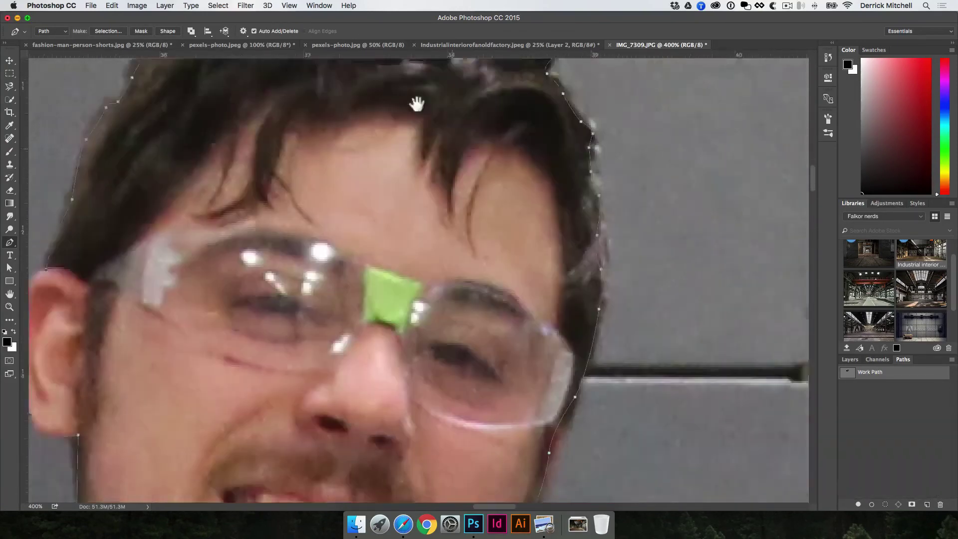
scroll(527, 170, "up", 1)
key("shift")
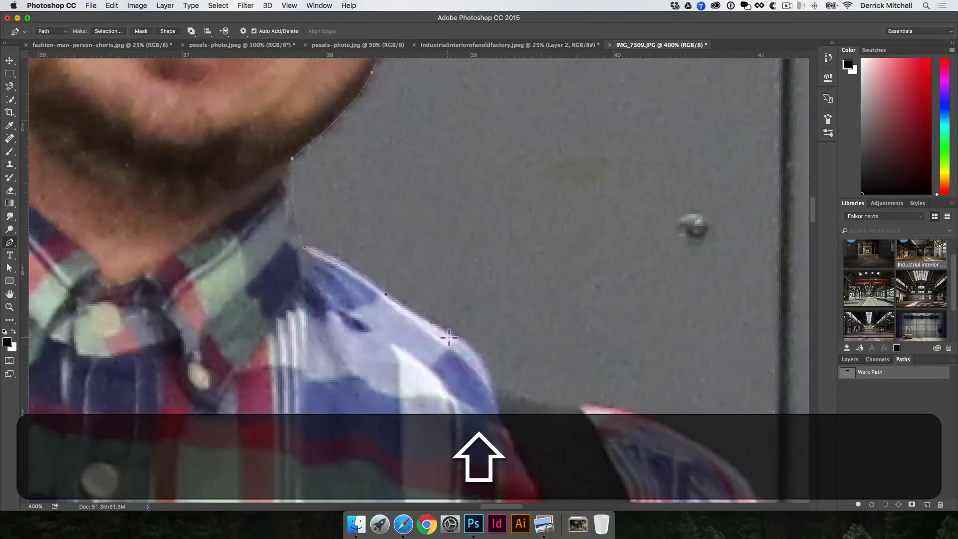
left_click_drag(432, 323, 487, 368)
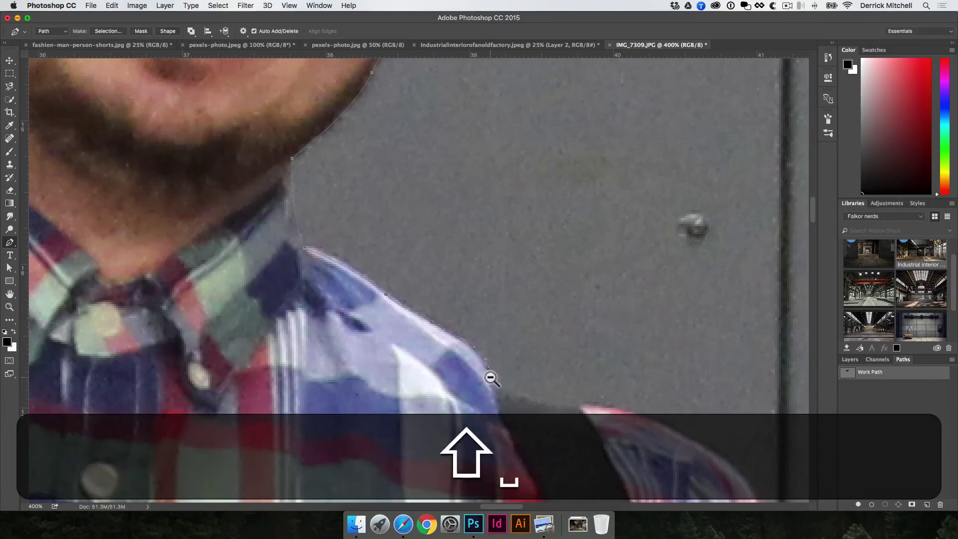
Step: Close the path roughly with straight segments across the shirt and around the rifle stock back to the raised hand
left_click(490, 377, "alt")
left_click(491, 374, "alt")
left_click(491, 374, "alt")
left_click(490, 369, "alt")
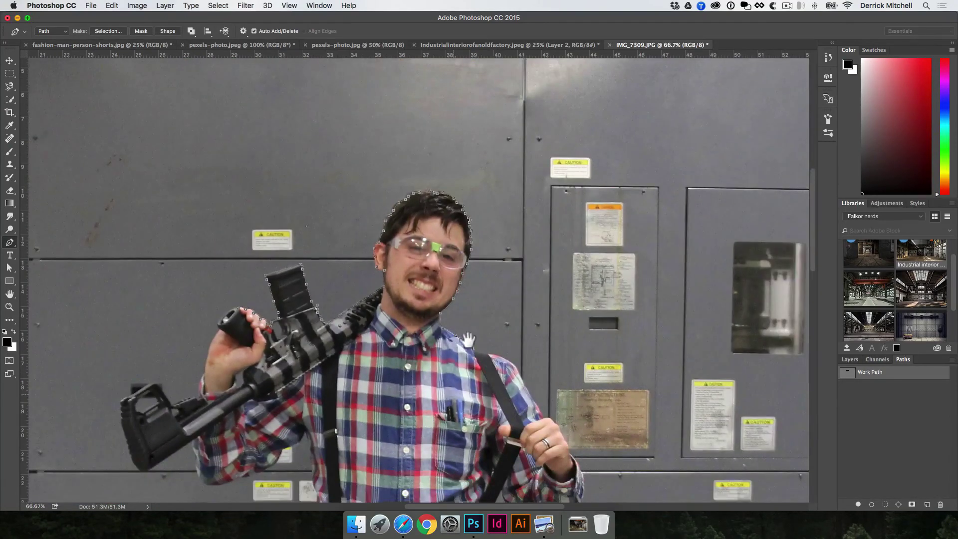
left_click_drag(468, 340, 486, 279)
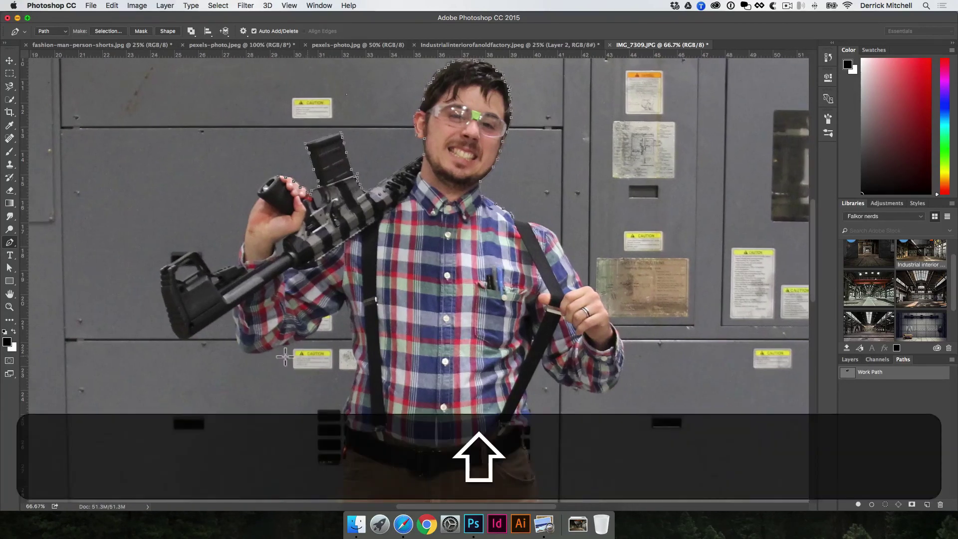
left_click(248, 381)
left_click(141, 337)
left_click(111, 237)
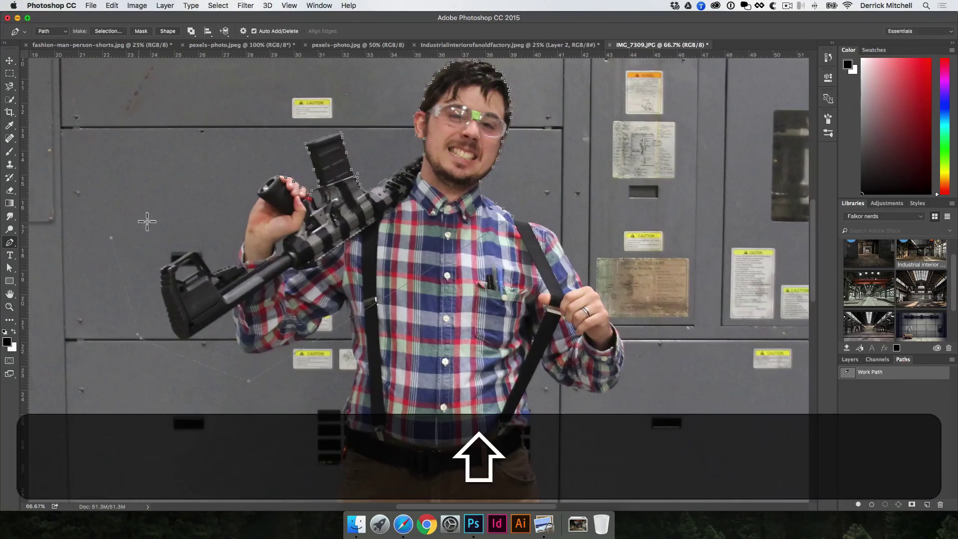
left_click(167, 193)
left_click(231, 169)
left_click(277, 179)
Step: Make a new anti-aliased selection from the closed path with a feather radius of 0 pixels
right_click(405, 236)
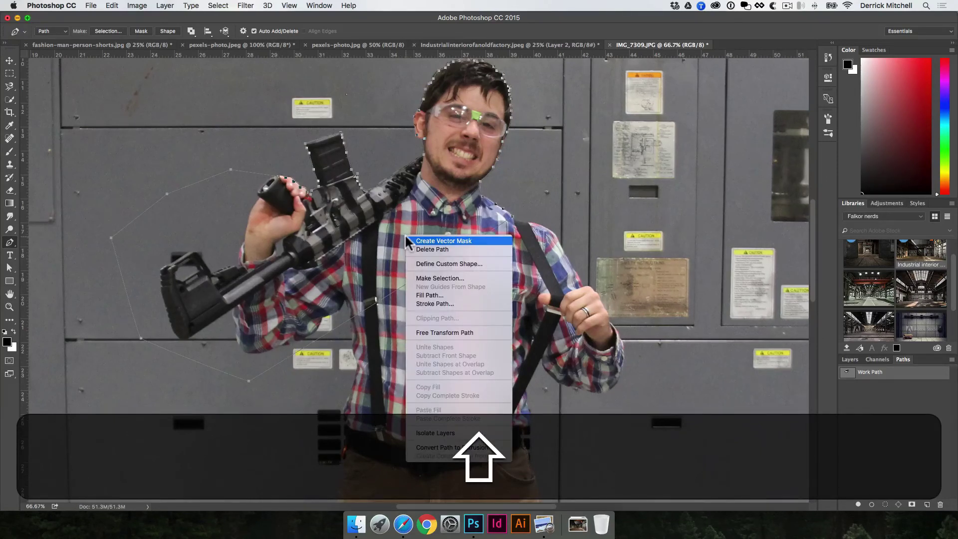
left_click(438, 277)
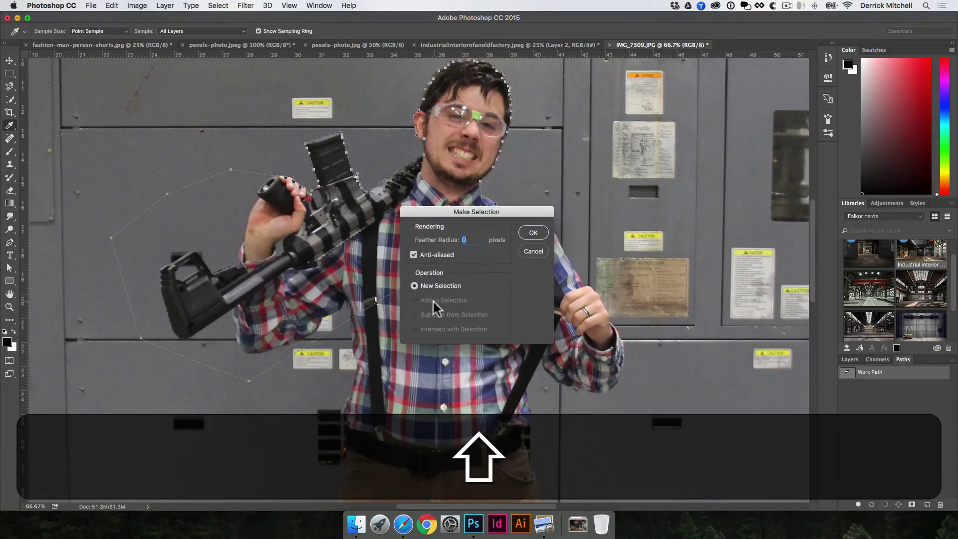
left_click(533, 232)
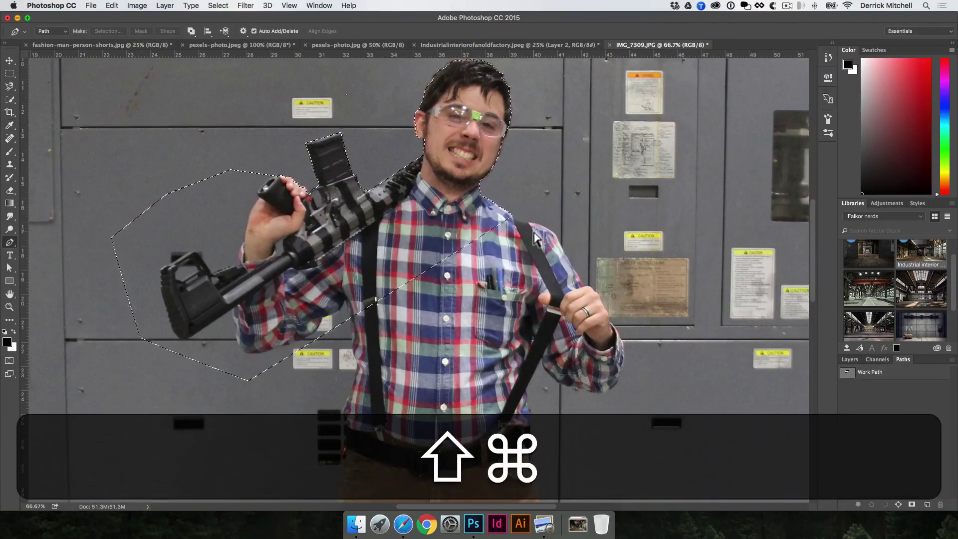
Step: Deselect everything and load the Work Path as a selection directly from its thumbnail
key("shift+super+d")
left_click(846, 373, "shift")
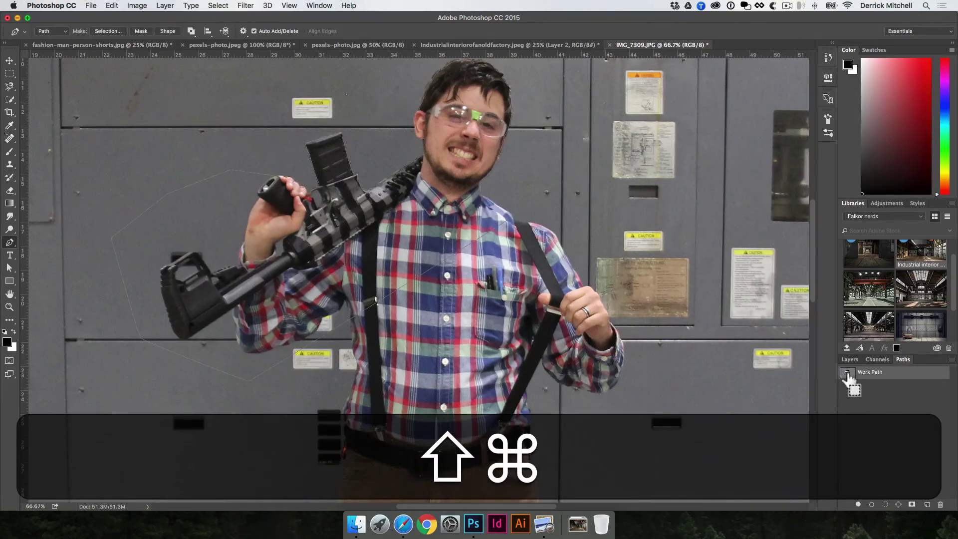
left_click(844, 372, "shift+super")
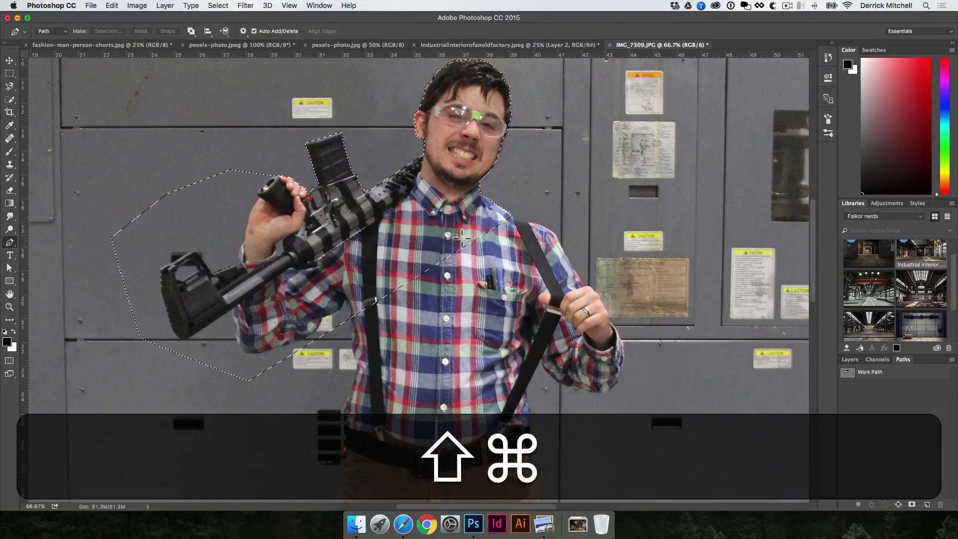
Step: Copy the selected man and rifle to a new layer and bring that cutout into the fashion-man-person-shorts.jpg document
left_click(846, 360)
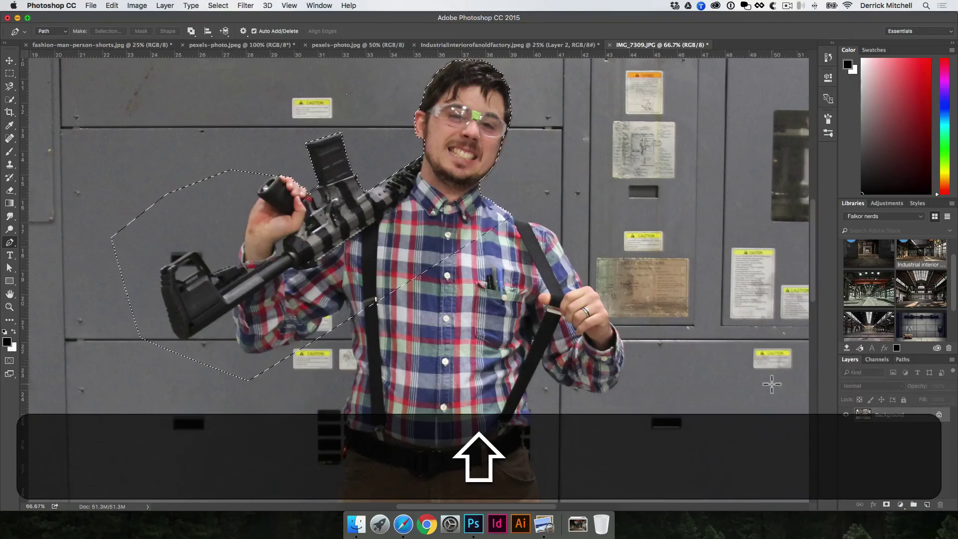
key("shift+super+v")
left_click_drag(513, 187, 563, 12)
left_click_drag(532, 45, 489, 133)
left_click_drag(388, 59, 573, 212)
Step: Enlarge the pasted cutout with Free Transform and reposition it beside the standing fashion model
key("super+t")
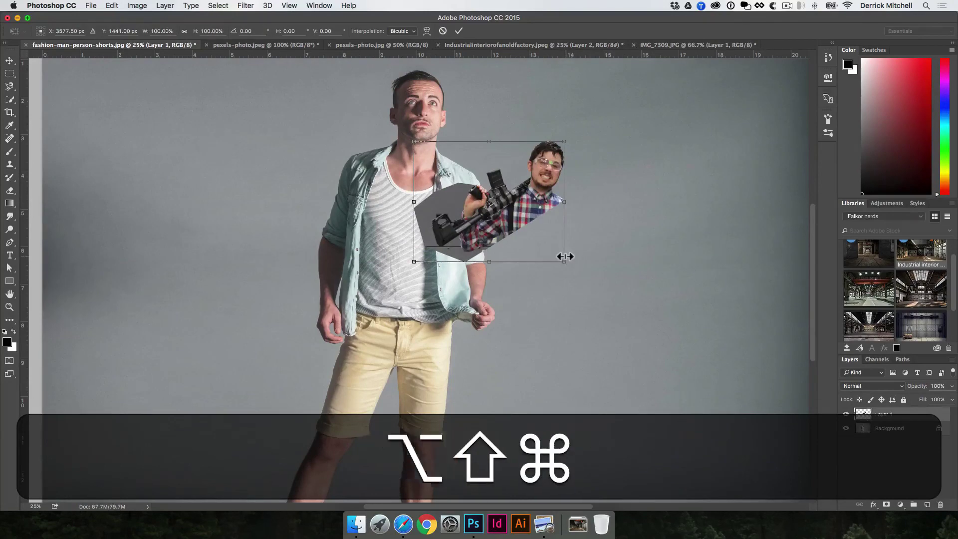
left_click_drag(564, 257, 708, 389)
left_click_drag(578, 177, 652, 252)
key("Return")
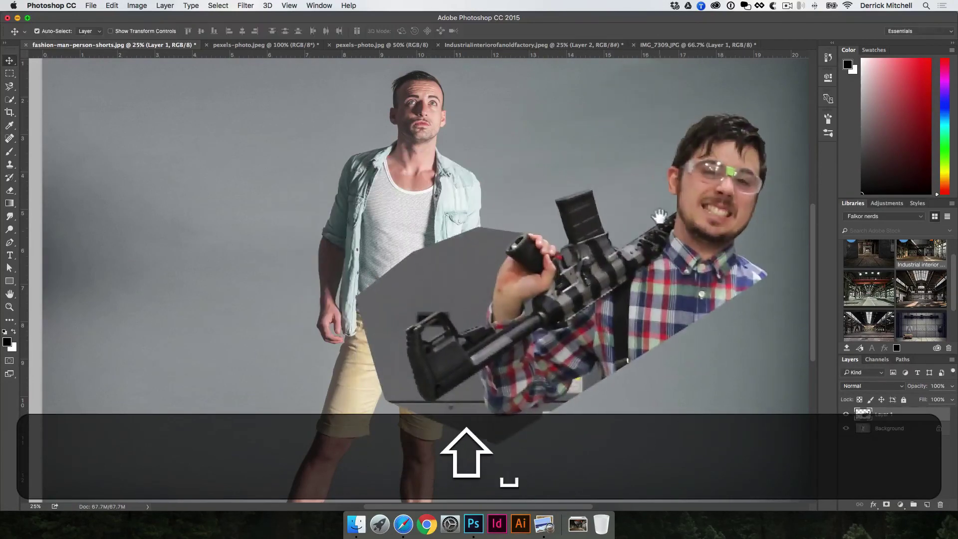
Step: Examine the cutout's edges around the hair, ear, glasses and jaw against the new background up close
left_click(691, 151, "super")
left_click(727, 167, "super")
left_click(755, 162, "super")
left_click(755, 162, "super")
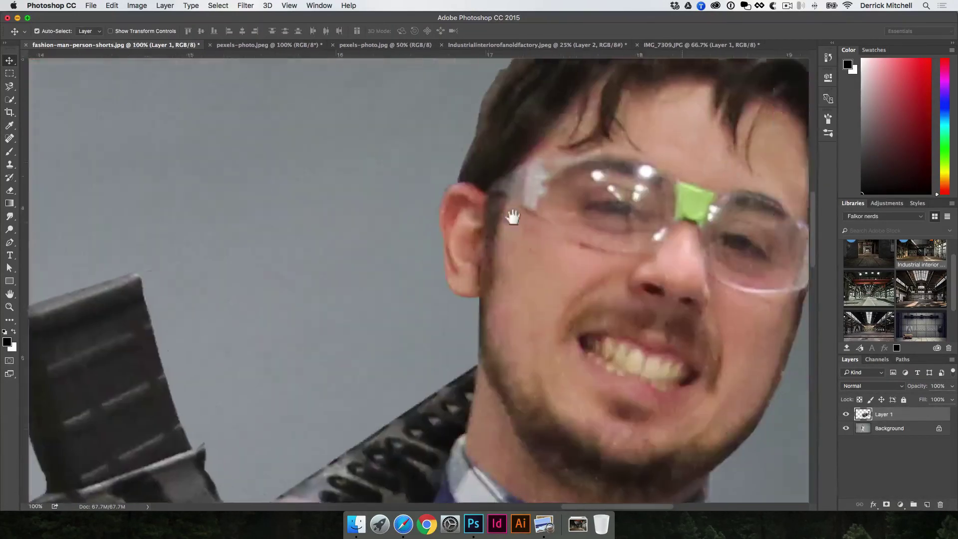
left_click_drag(741, 124, 481, 188)
left_click(493, 180, "alt+shift+super")
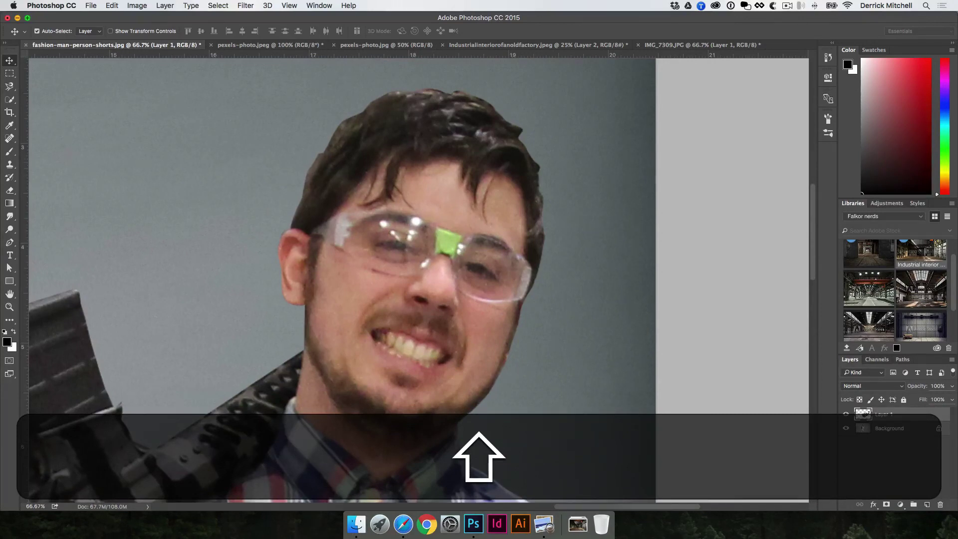
Step: Switch to Finder and preview the finished cutout images IMG_7306.png and IMG_7309.png
left_click(356, 524)
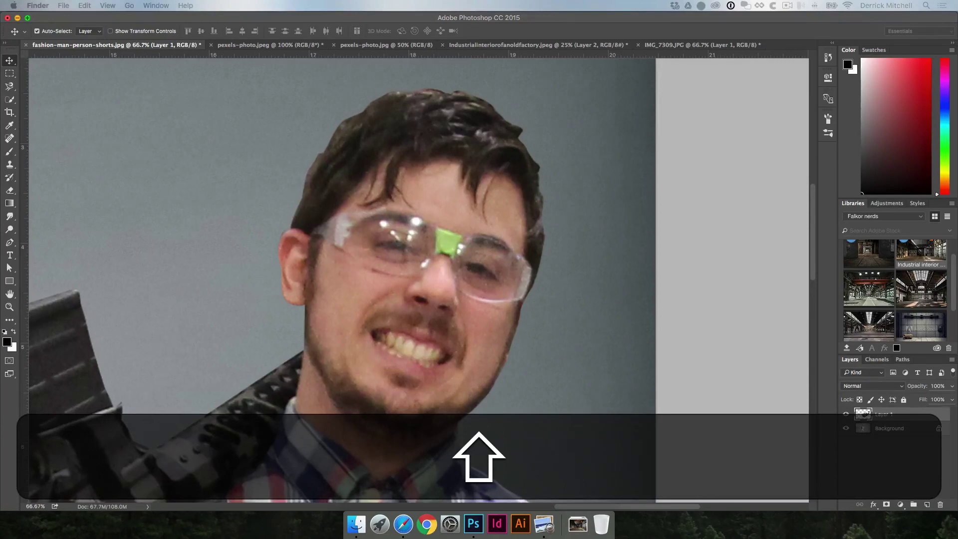
key("shift+space")
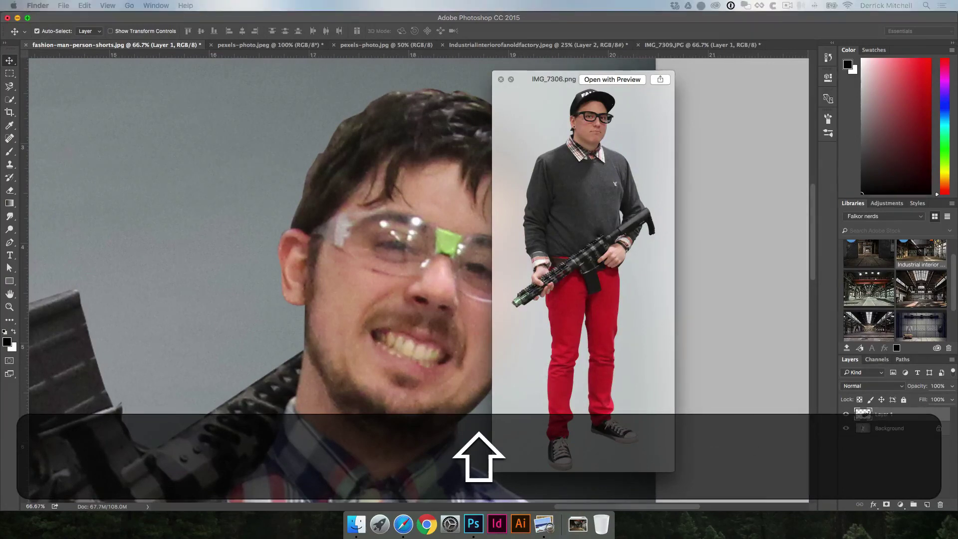
key("shift+space")
key("shift+space")
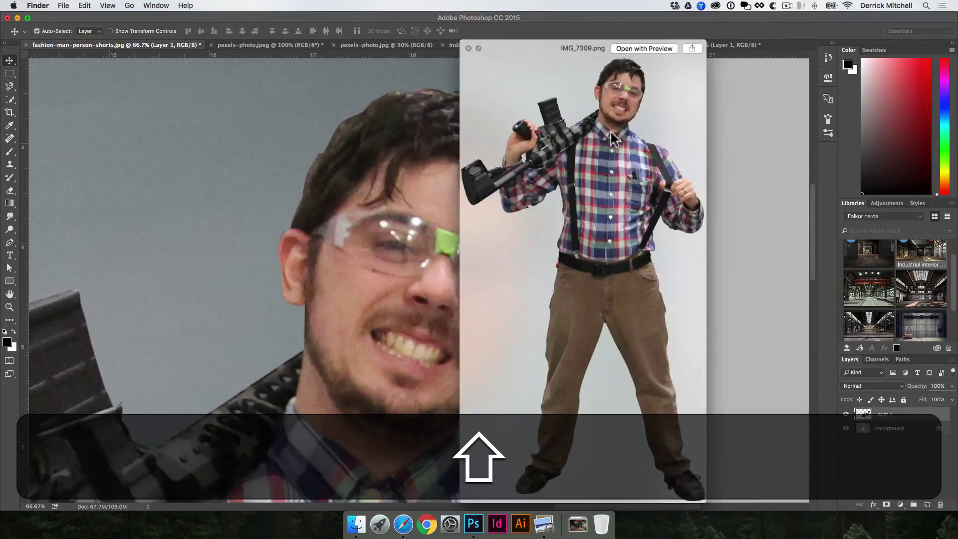